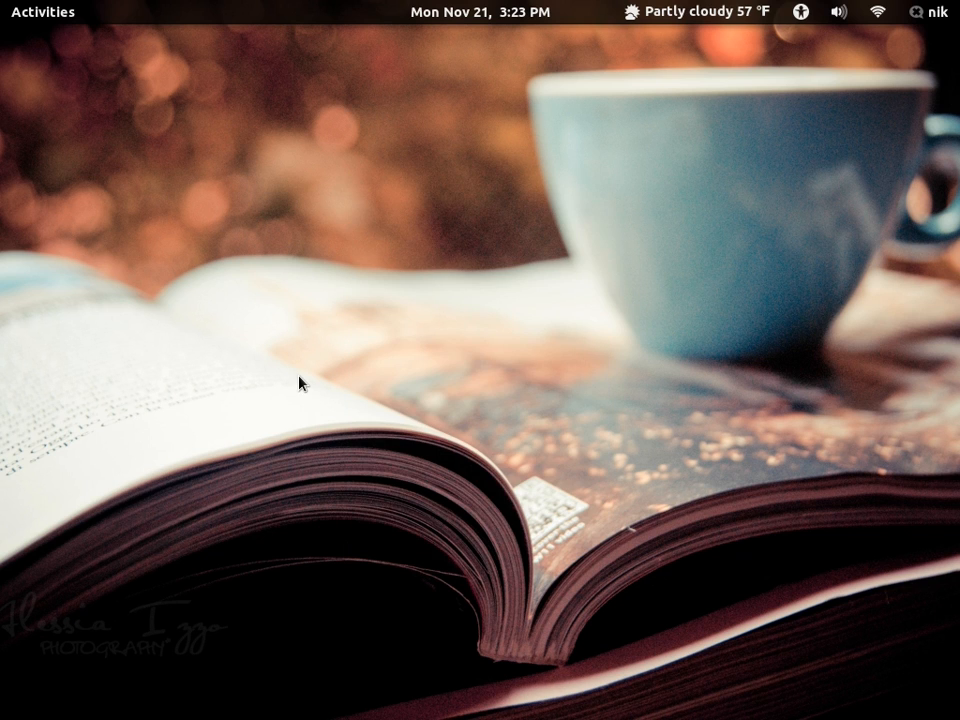
# - Switch to the open GIMP window and create a new image of 3840 × 2400 pixels
pyautogui.press('super')
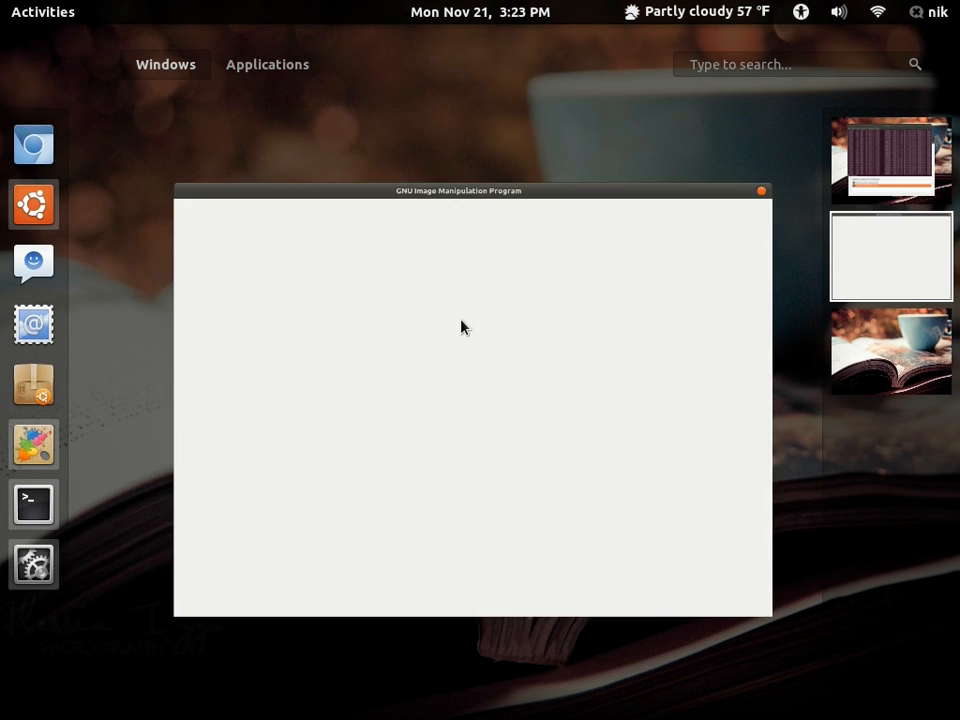
pyautogui.click(463, 326)
pyautogui.click(19, 62)
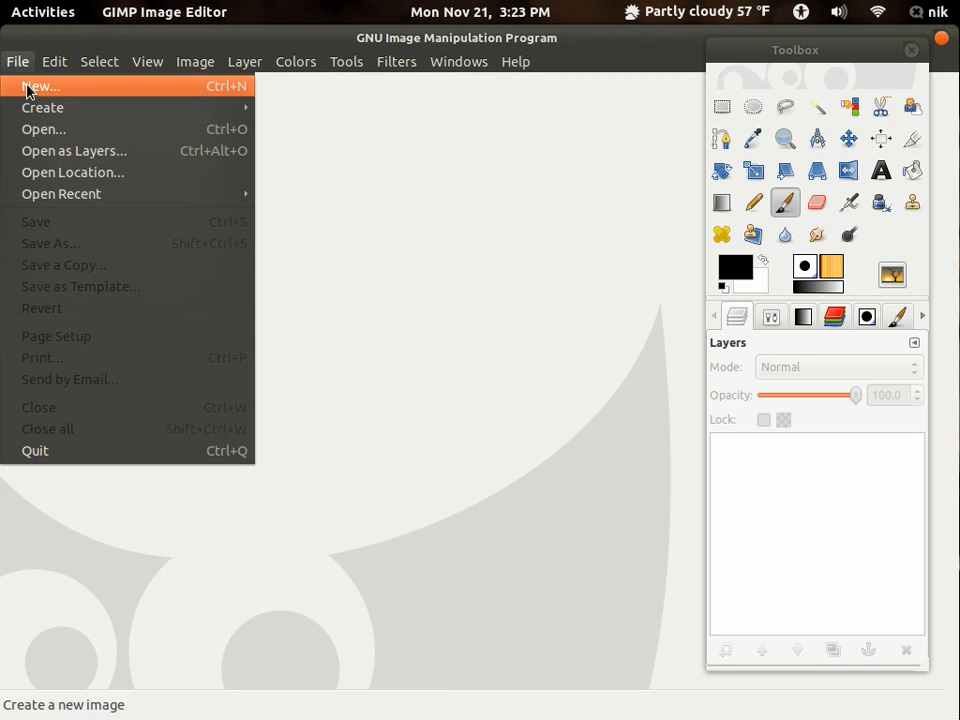
pyautogui.click(26, 89)
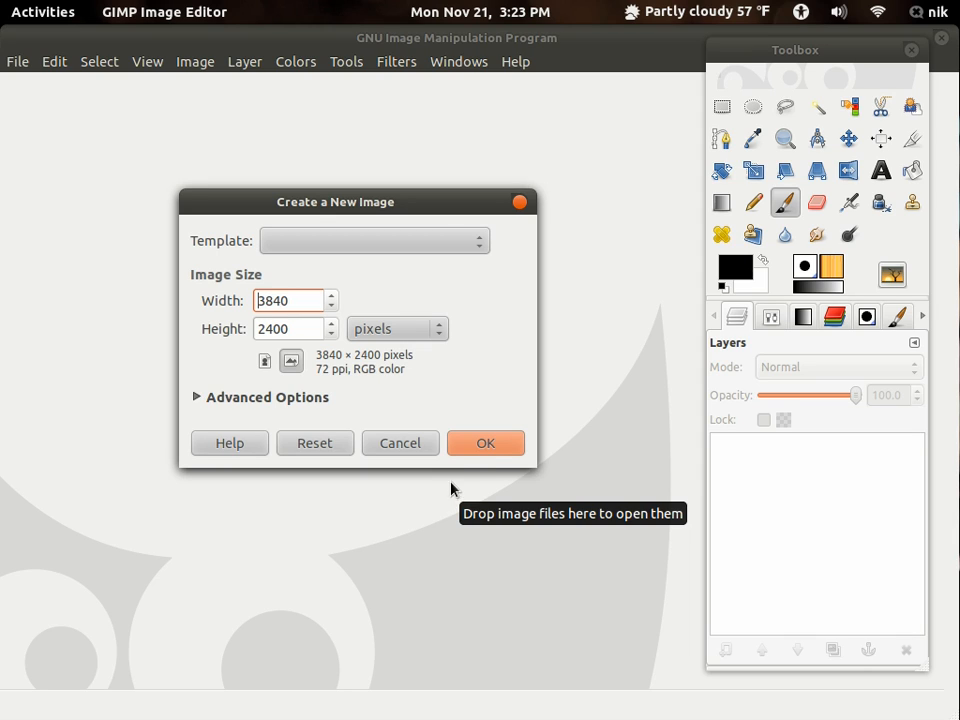
pyautogui.click(487, 449)
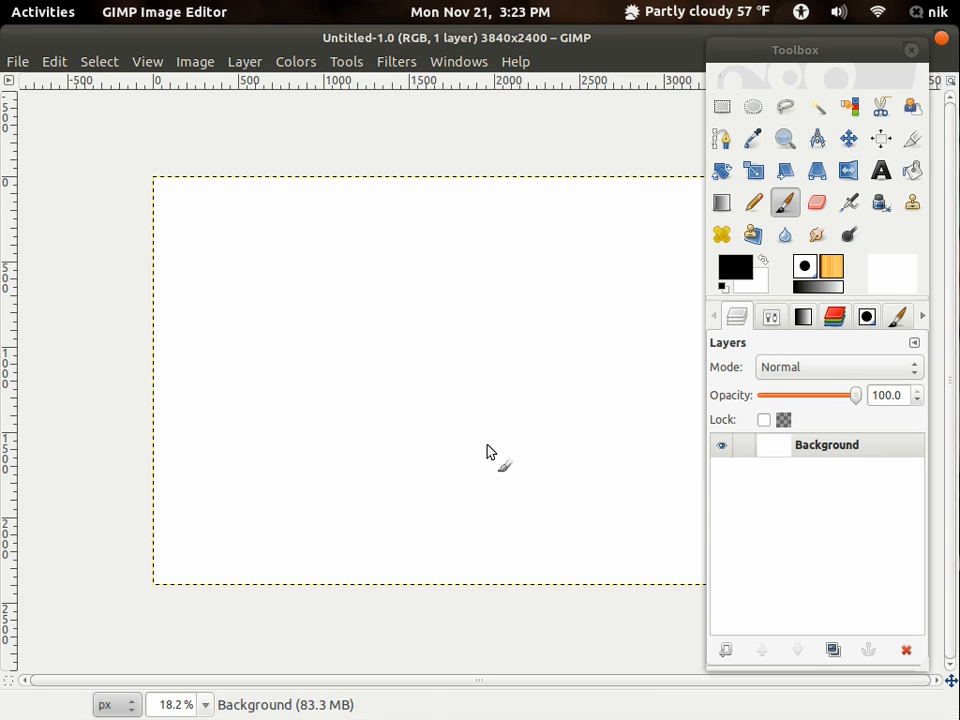
# - Activate the Blend tool and choose the Red Gloss gradient
pyautogui.moveTo(484, 367); pyautogui.dragTo(446, 364)
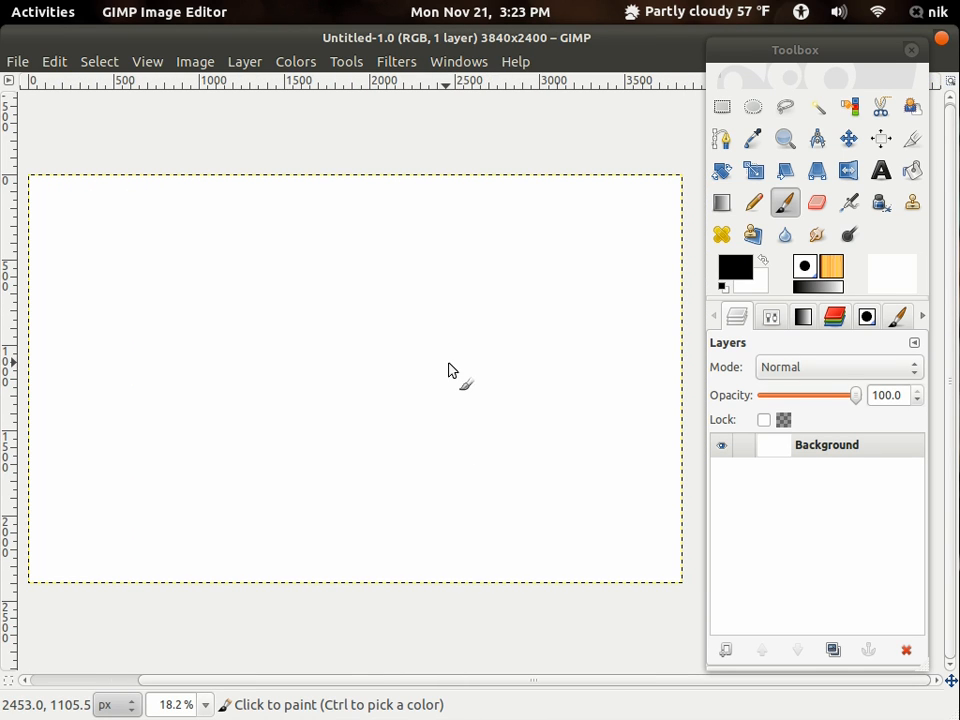
pyautogui.click(720, 203)
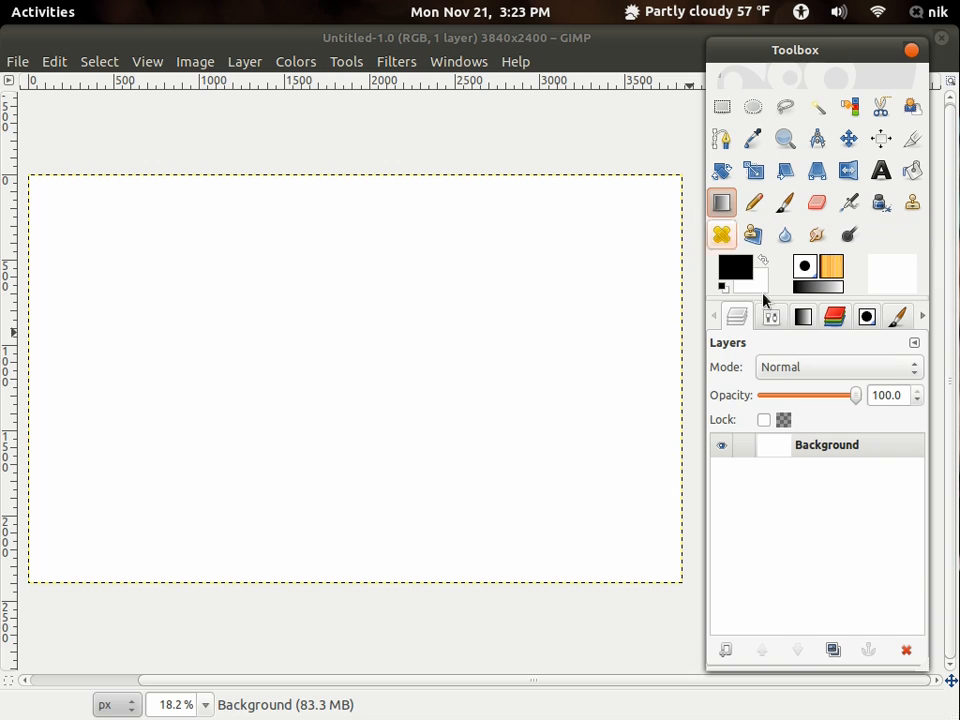
pyautogui.click(806, 316)
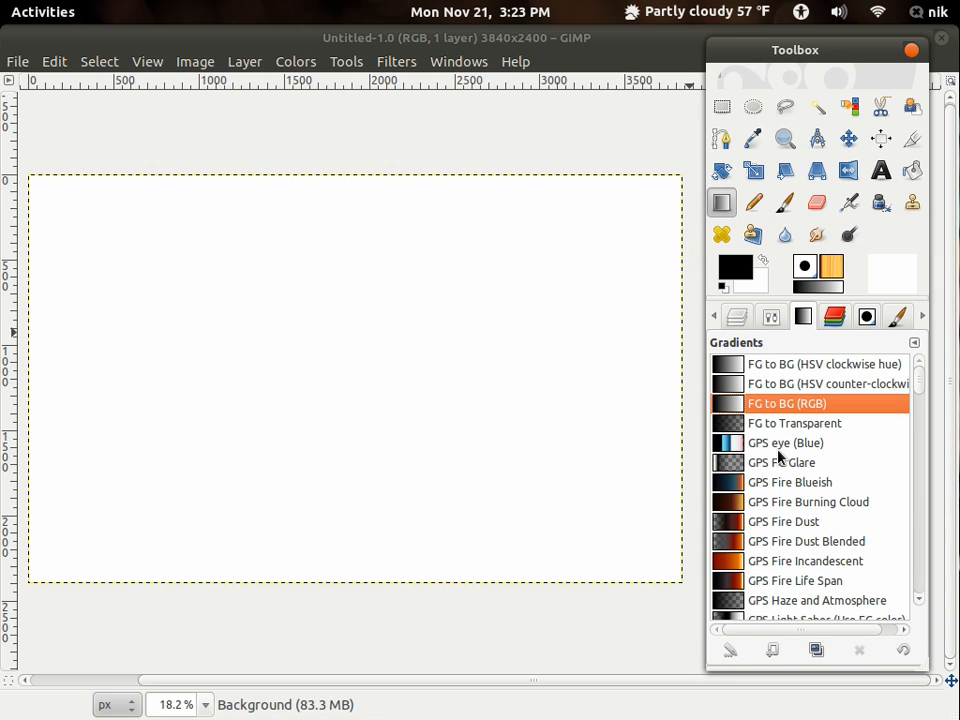
pyautogui.scroll(-10, 780, 456)
pyautogui.moveTo(921, 414); pyautogui.dragTo(921, 548)
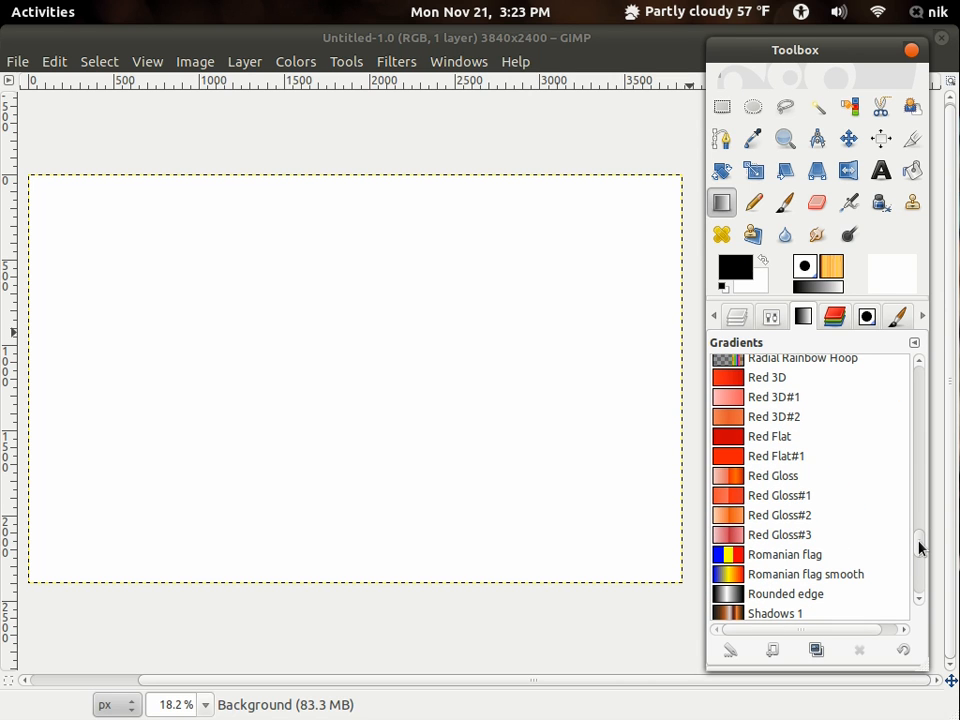
pyautogui.click(788, 480)
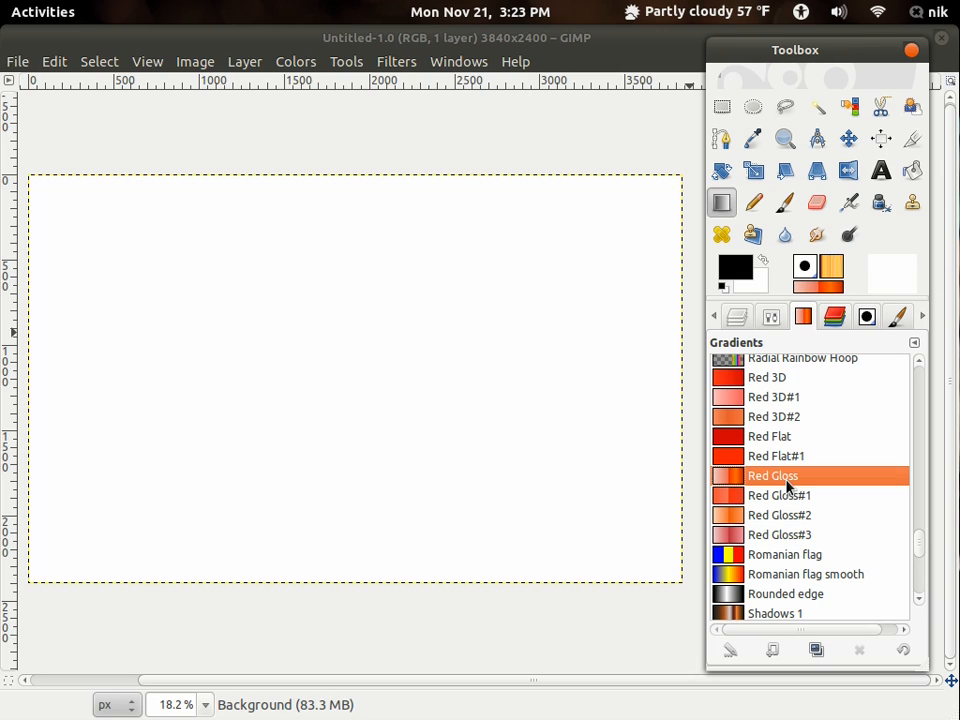
# - Set the gradient shape to Radial and draw it from just outside the canvas's lower-left corner to beyond its upper-right corner
pyautogui.click(774, 320)
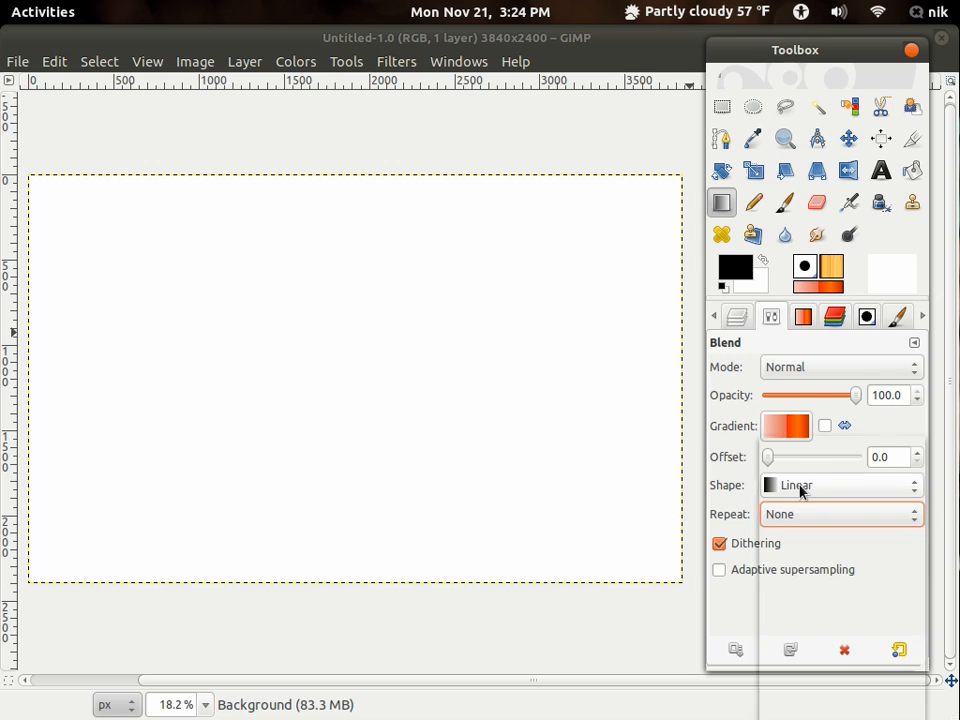
pyautogui.click(801, 488)
pyautogui.click(801, 552)
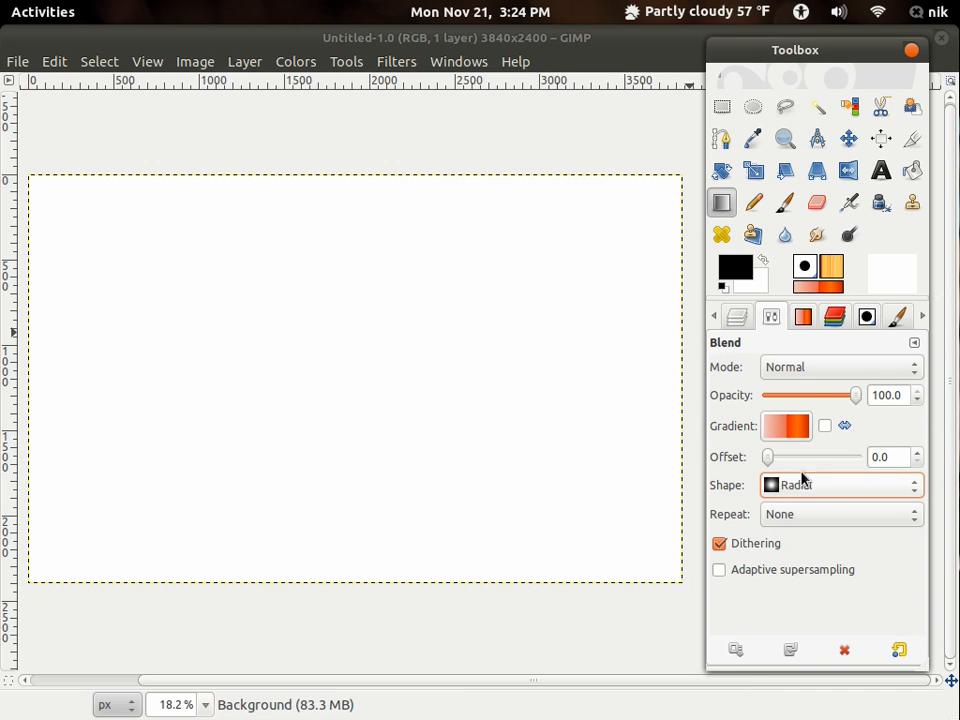
pyautogui.click(600, 480)
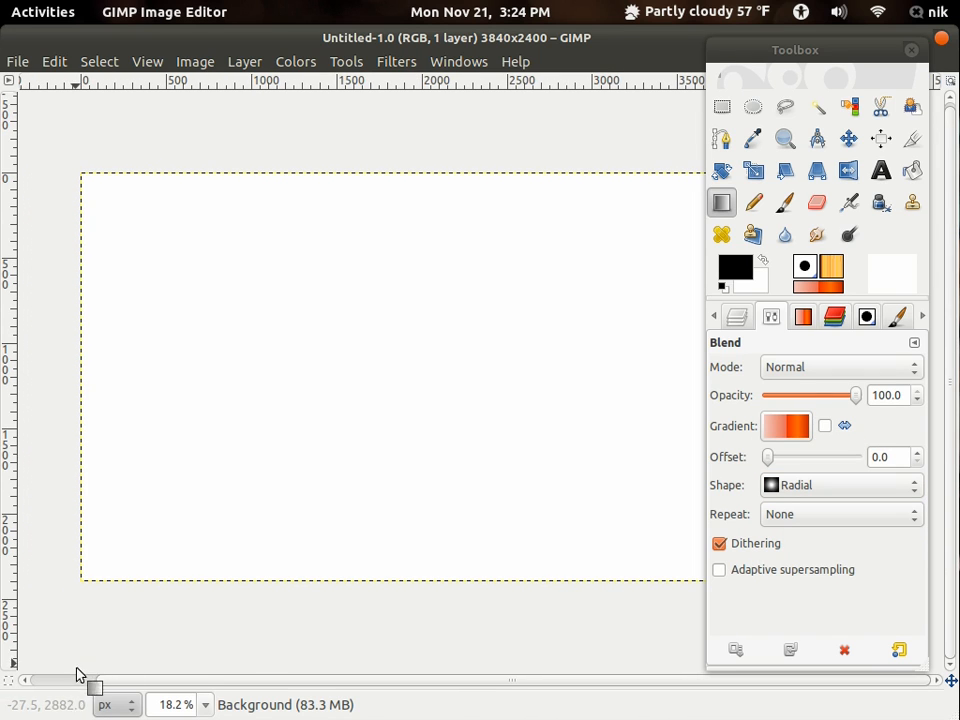
pyautogui.moveTo(61, 614); pyautogui.dragTo(678, 126)
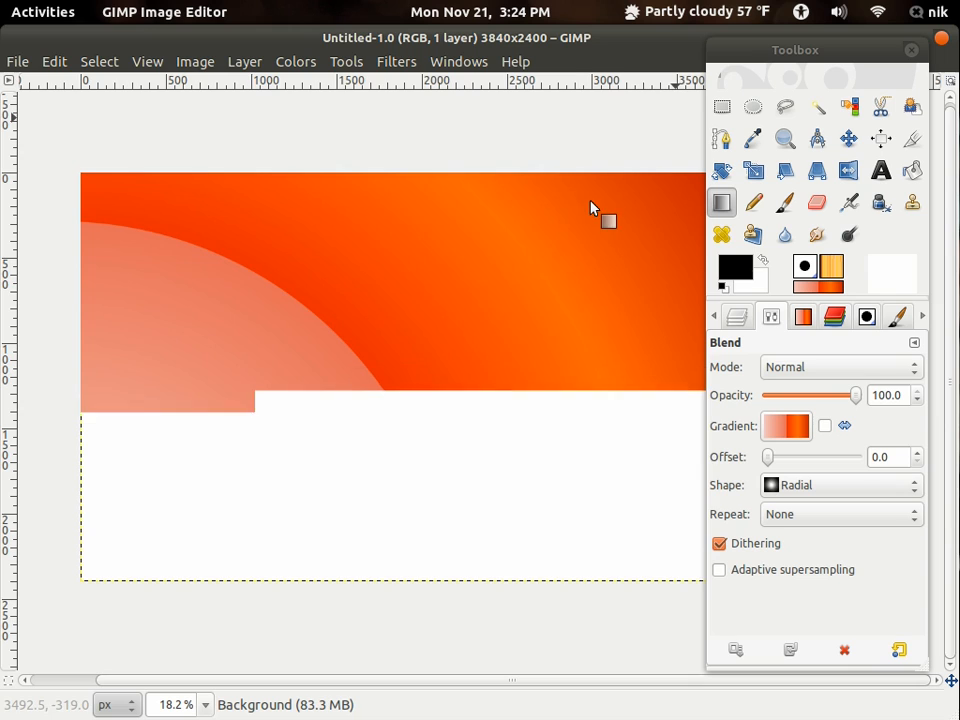
# - Set the Blend tool's mode to Overlay and its gradient to Romanian flag smooth
pyautogui.moveTo(580, 299); pyautogui.dragTo(537, 299)
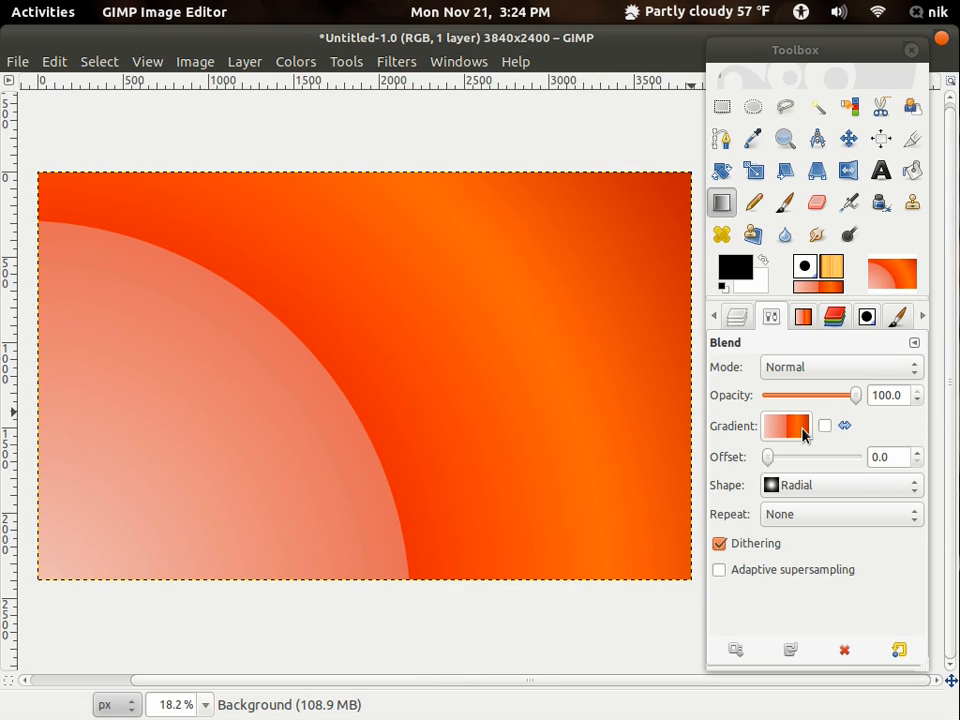
pyautogui.click(800, 372)
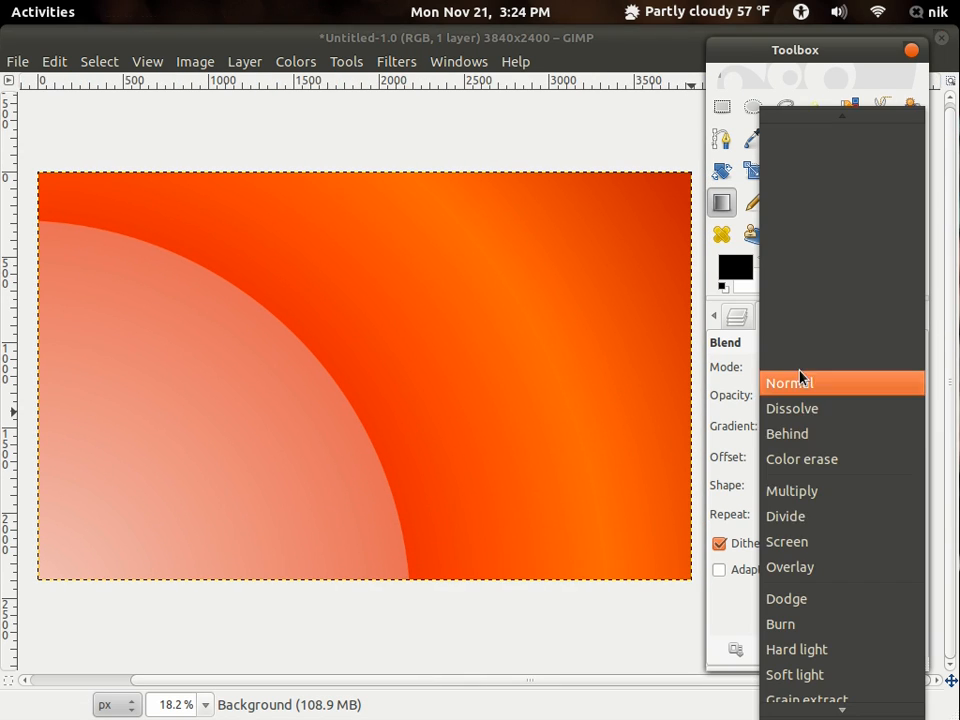
pyautogui.click(807, 565)
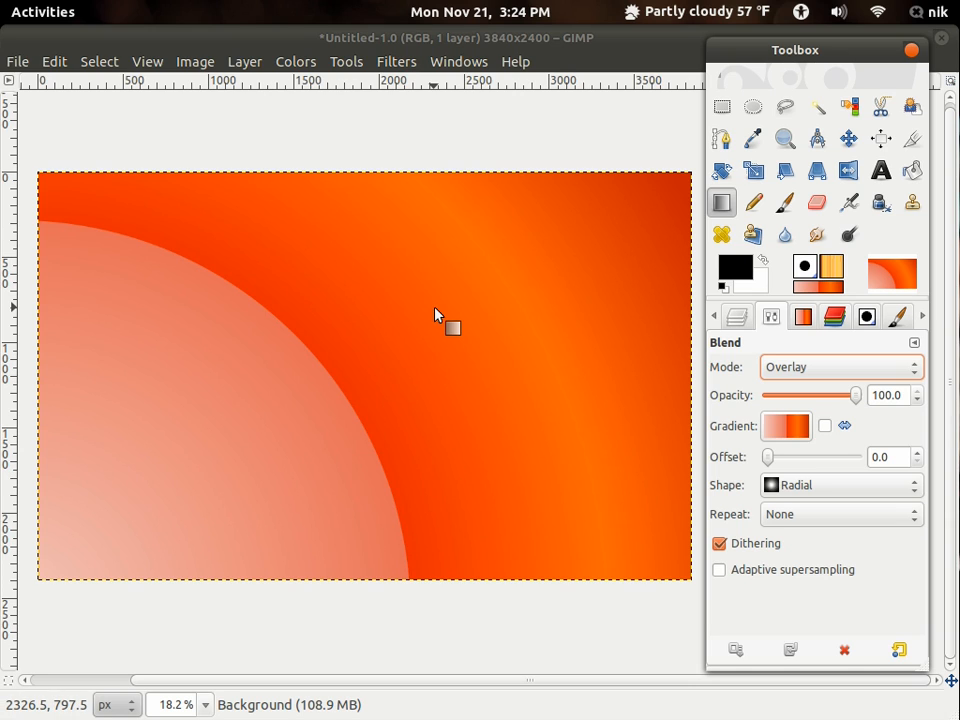
pyautogui.click(797, 430)
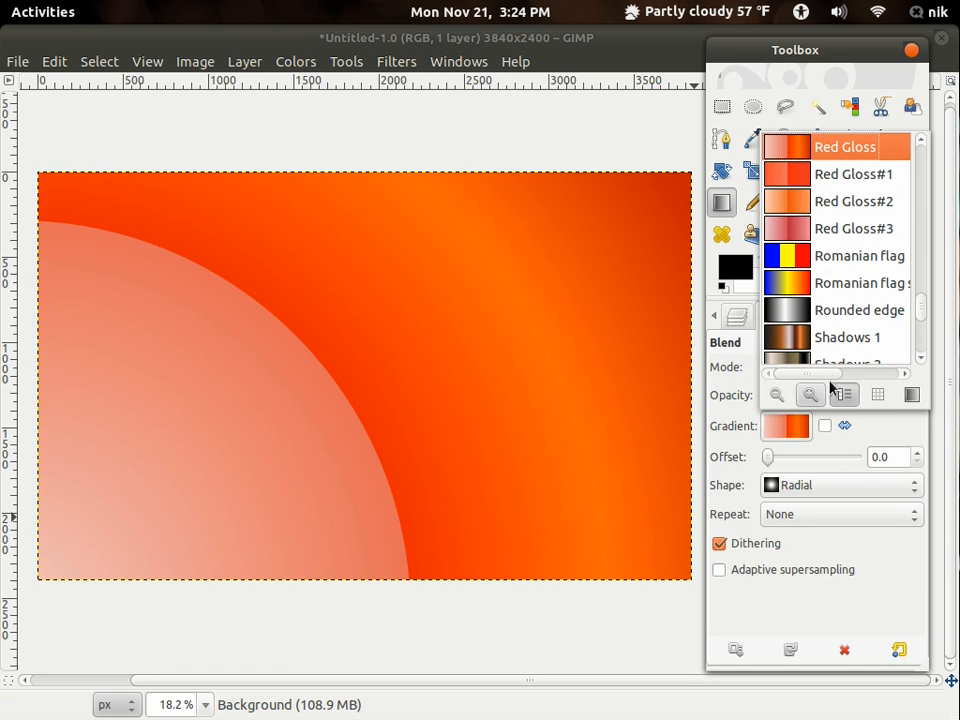
pyautogui.click(851, 297)
# - Blend the overlay gradient across the canvas twice, once from lower left to upper right and once from upper right to lower left
pyautogui.moveTo(31, 604); pyautogui.dragTo(862, 12)
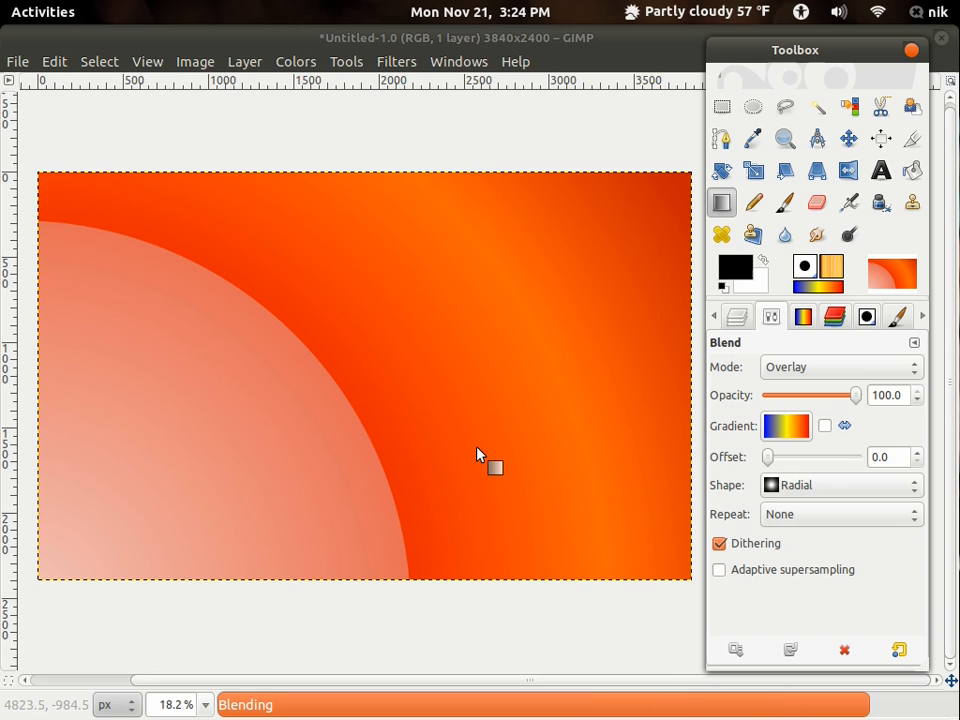
pyautogui.moveTo(478, 445); pyautogui.dragTo(414, 469)
pyautogui.moveTo(638, 136); pyautogui.dragTo(143, 718)
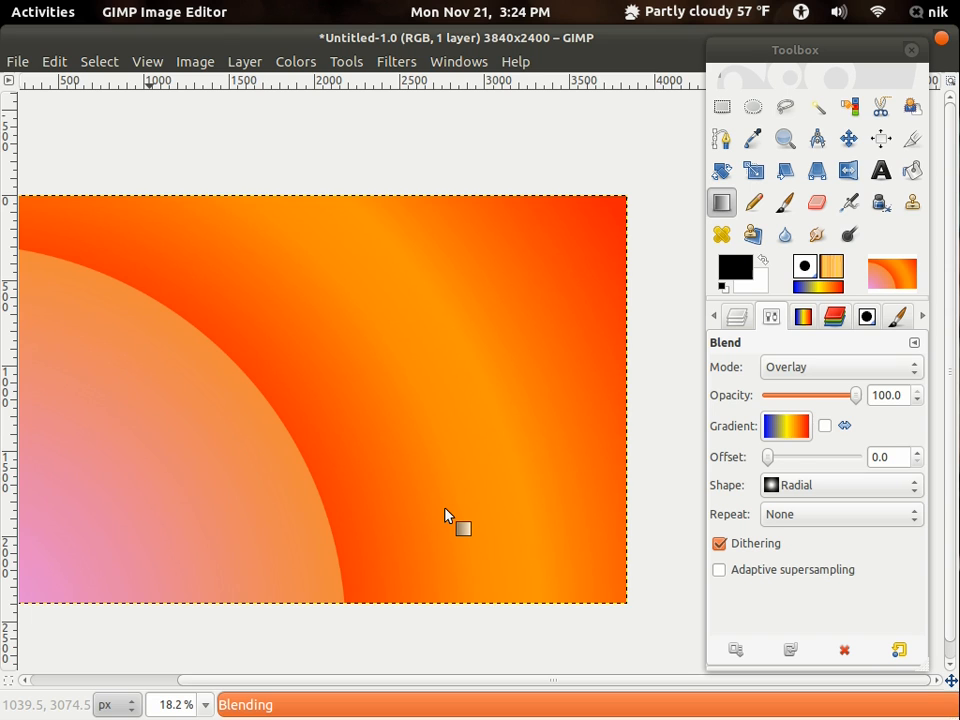
# - Apply a Gaussian Blur to the background with horizontal and vertical radii of 403 px, using the RLE method
pyautogui.moveTo(445, 509); pyautogui.dragTo(528, 437)
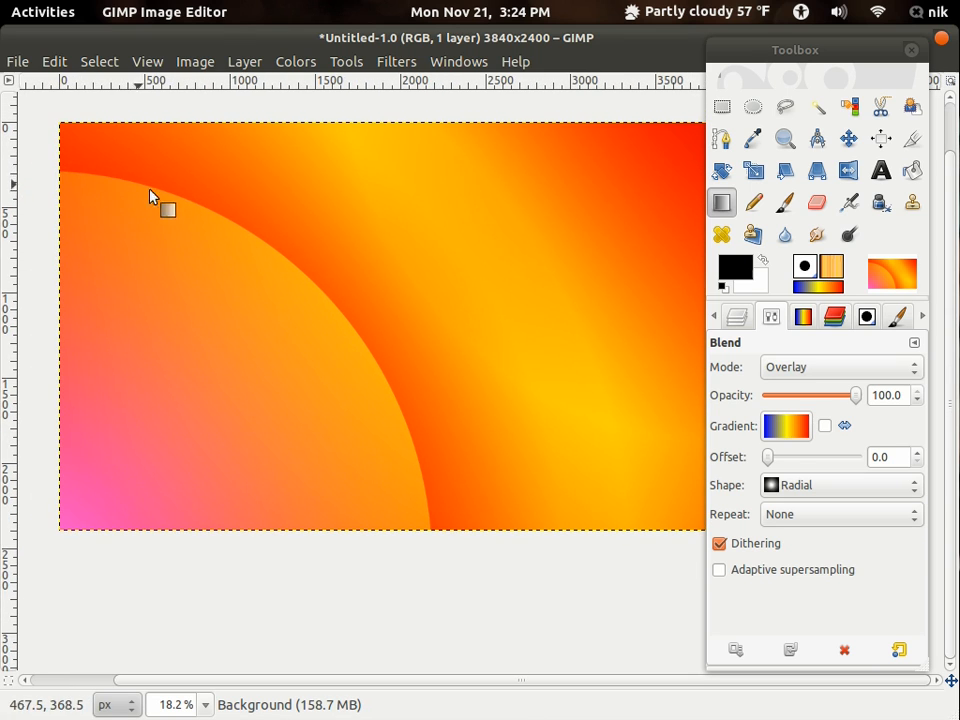
pyautogui.moveTo(444, 463); pyautogui.dragTo(422, 508)
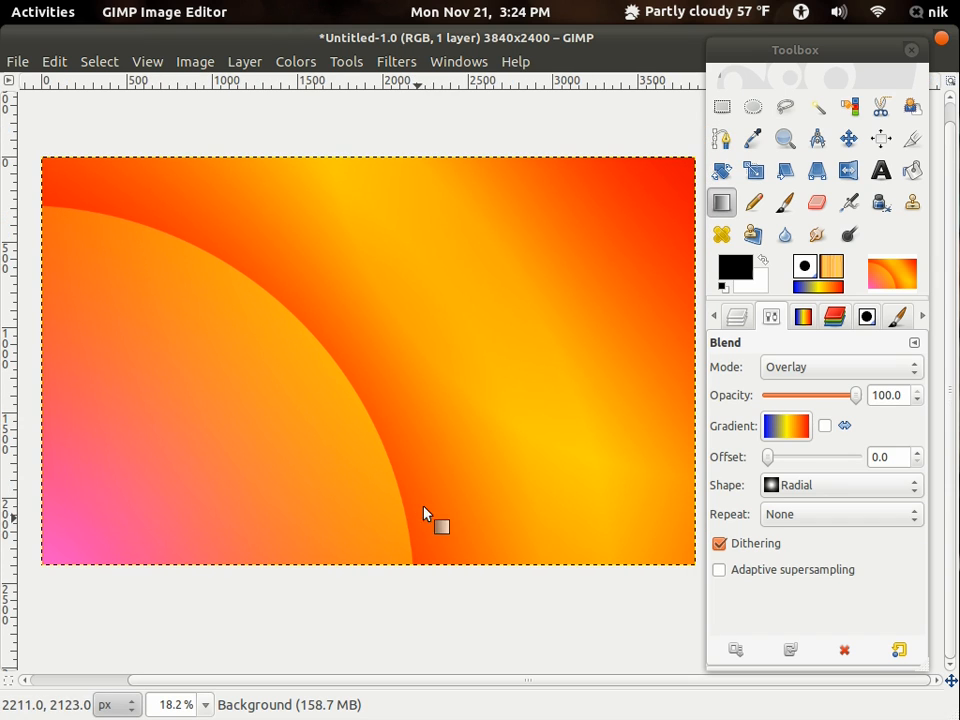
pyautogui.click(396, 64)
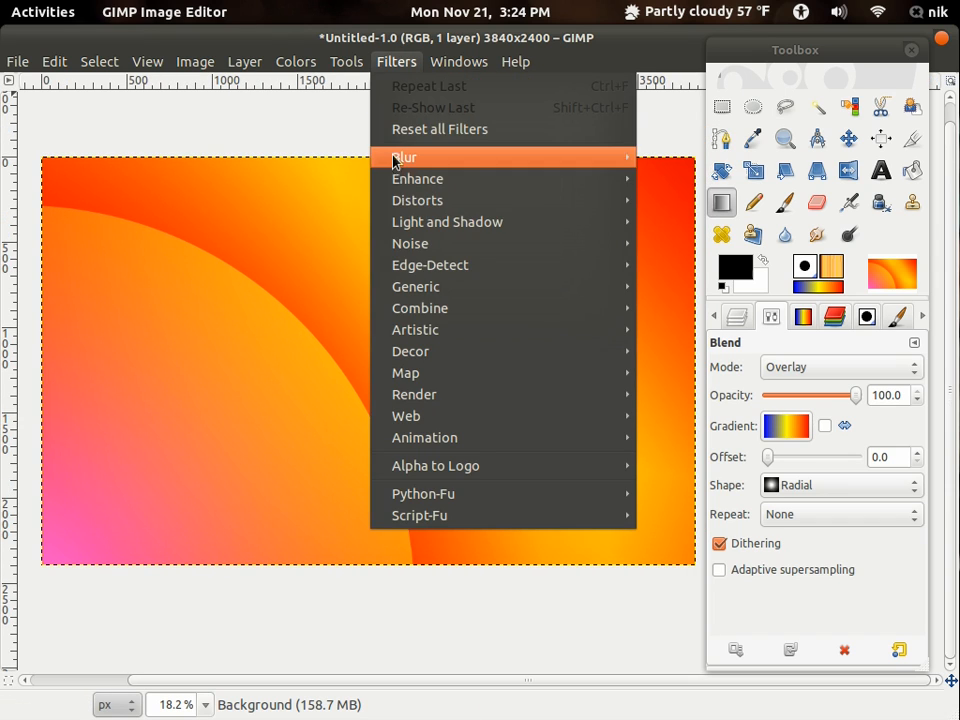
pyautogui.moveTo(393, 157)
pyautogui.click(753, 186)
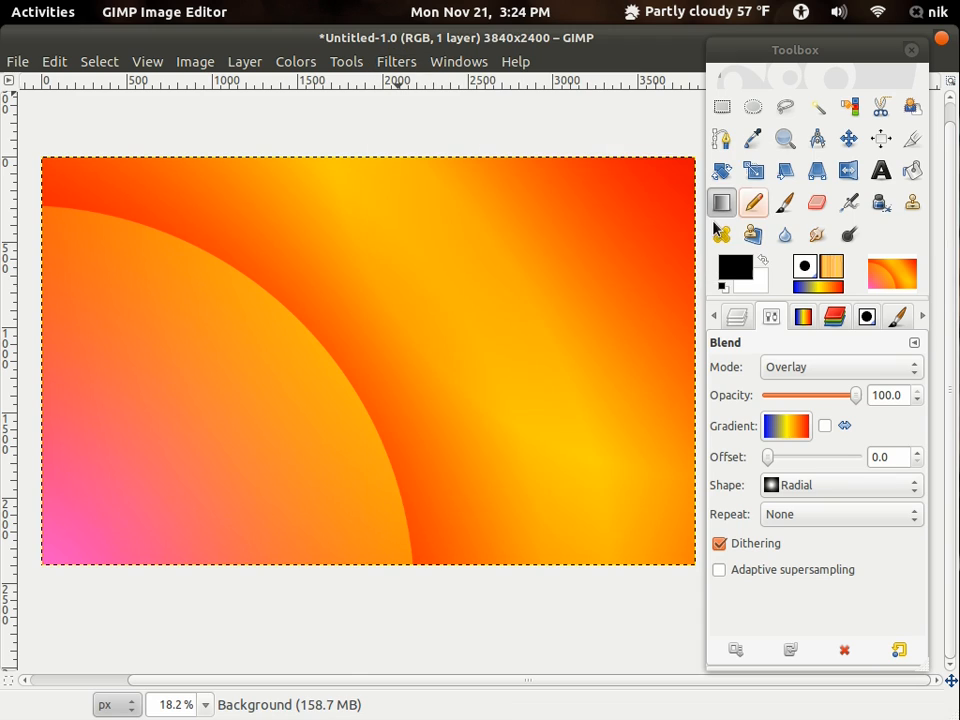
pyautogui.click(456, 466)
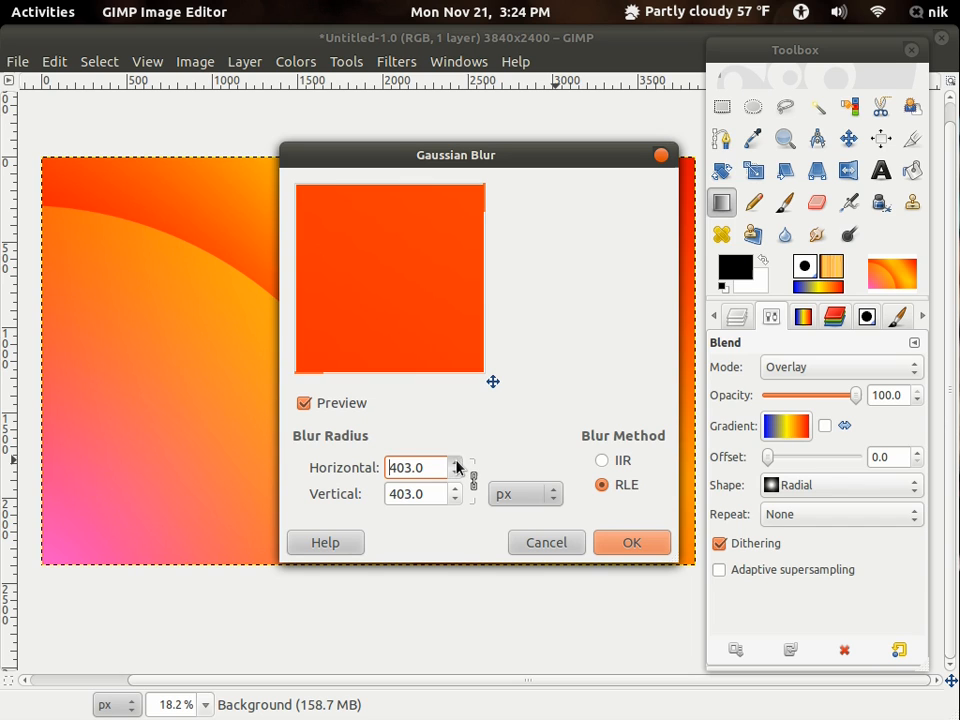
pyautogui.click(632, 542)
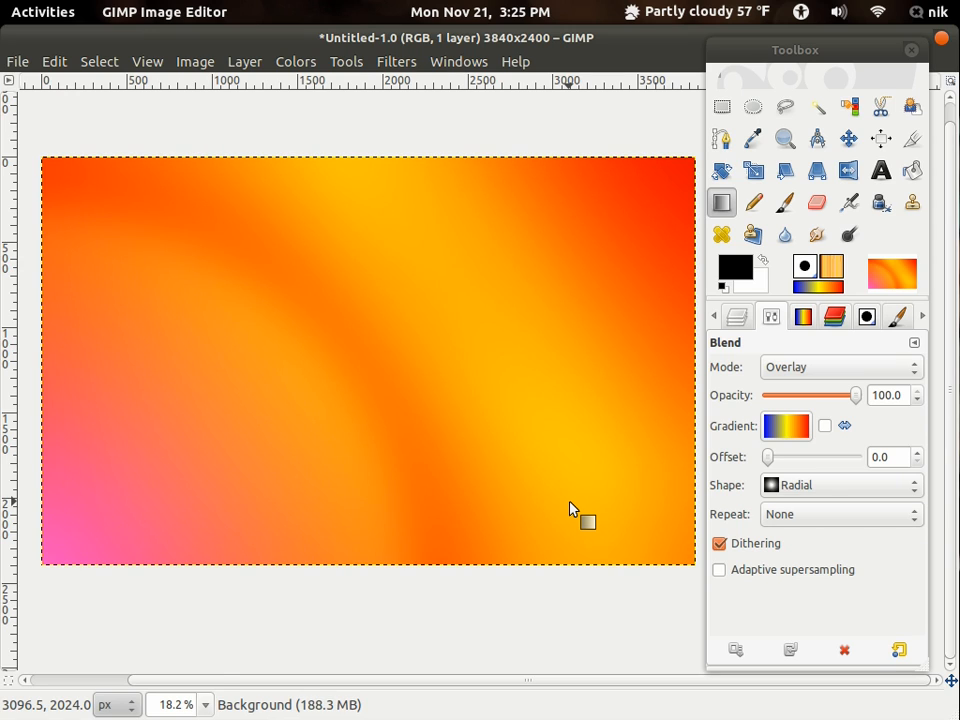
# - Add a new 3840 × 2400 px layer filled with transparency above the background
pyautogui.click(736, 318)
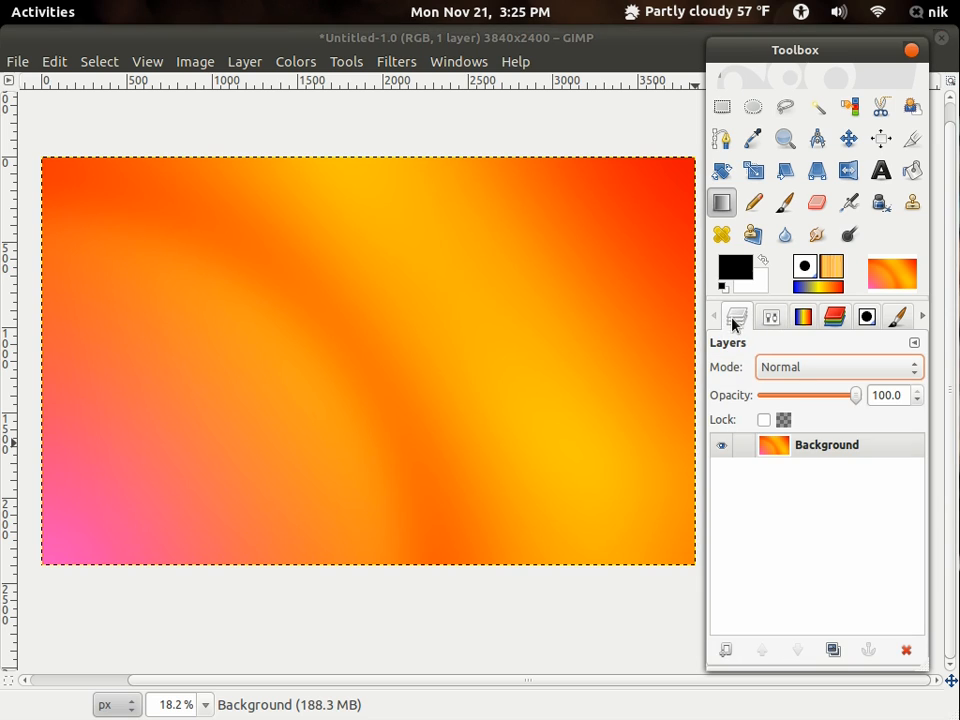
pyautogui.click(726, 651)
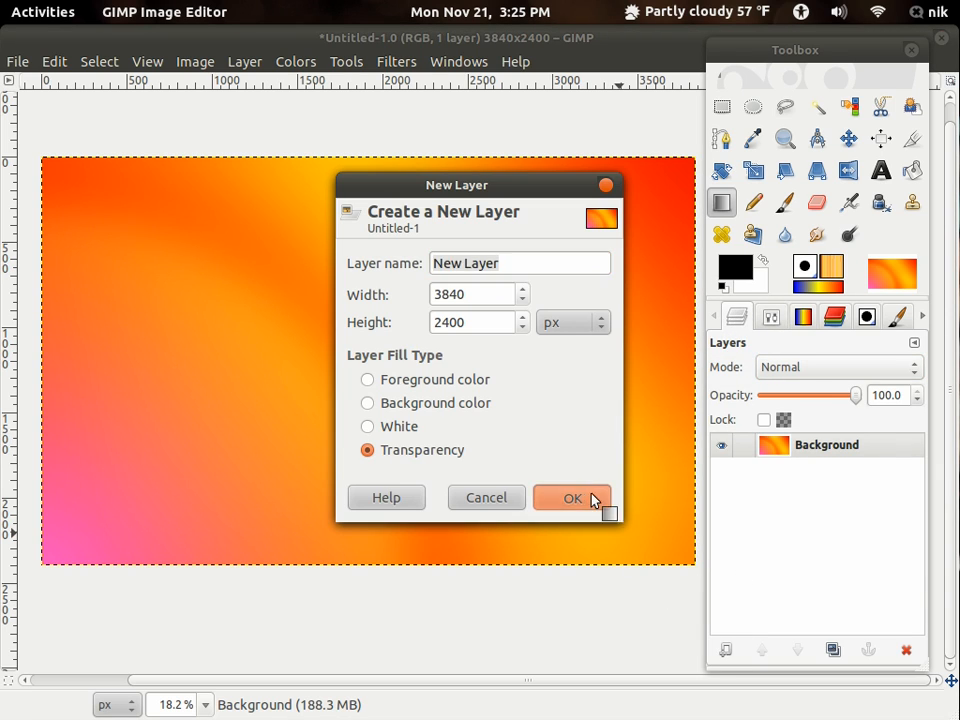
pyautogui.click(591, 498)
# - Render Plasma clouds on the new layer with random seed 0 and turbulence 1.0
pyautogui.click(386, 62)
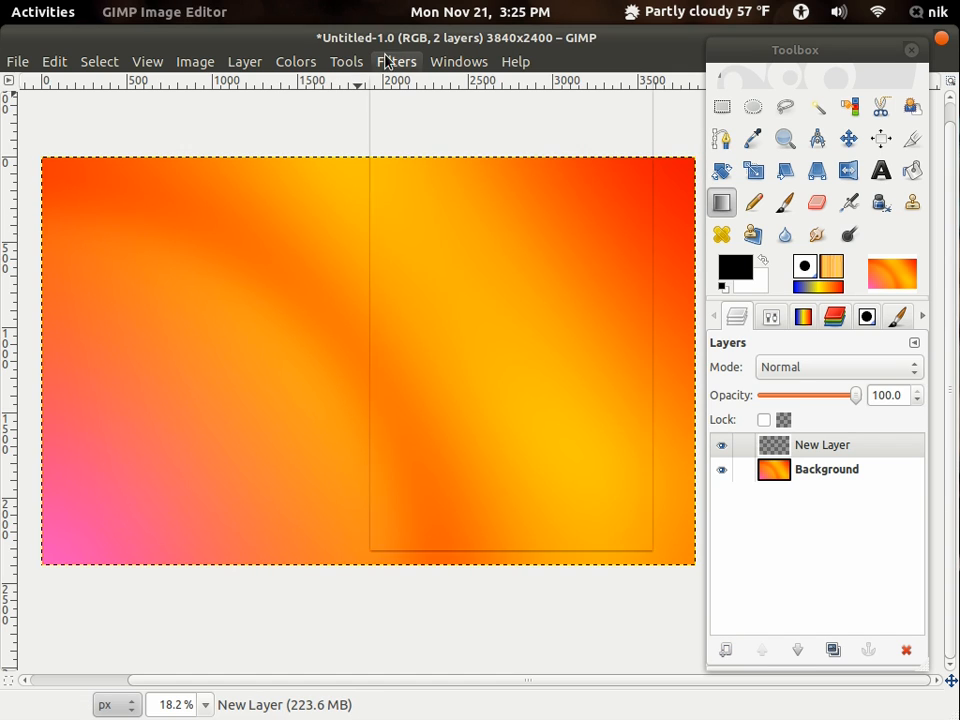
pyautogui.moveTo(414, 416)
pyautogui.moveTo(714, 450)
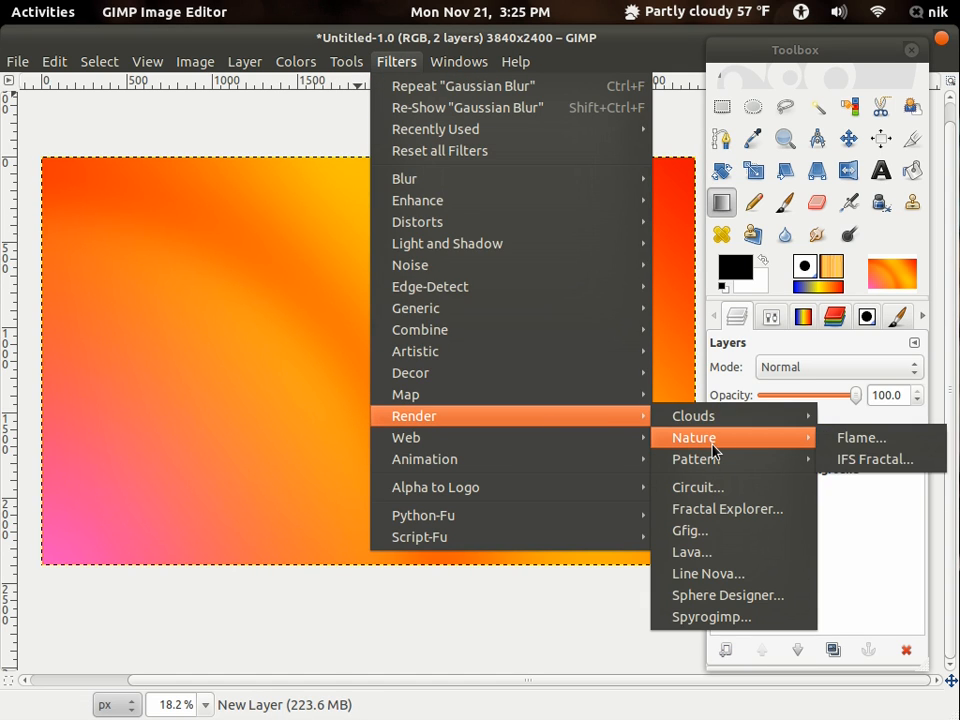
pyautogui.moveTo(720, 420)
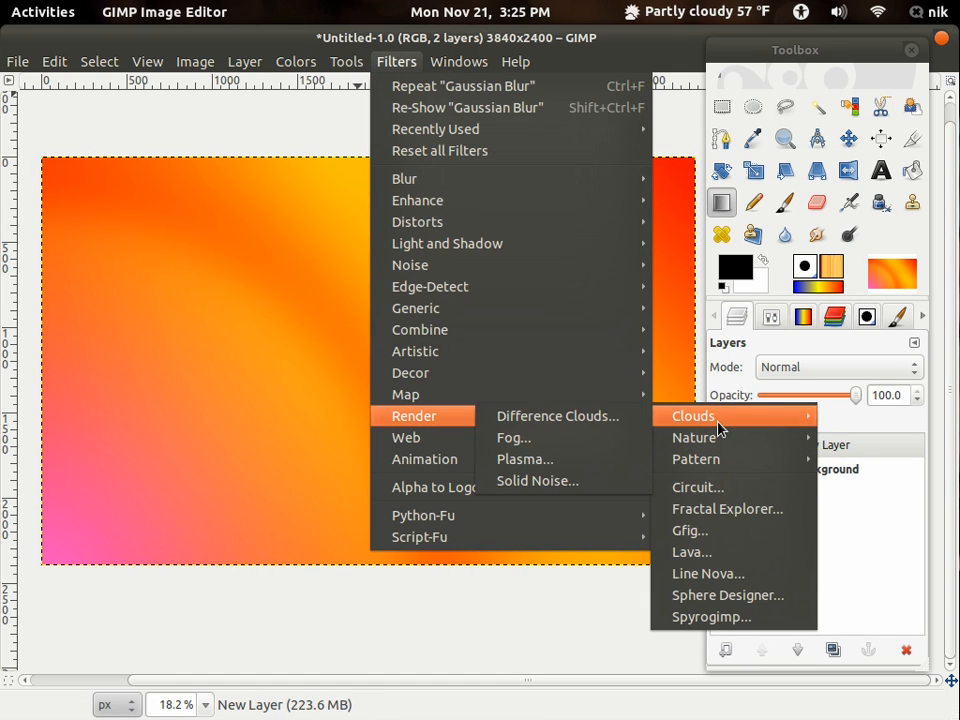
pyautogui.click(563, 467)
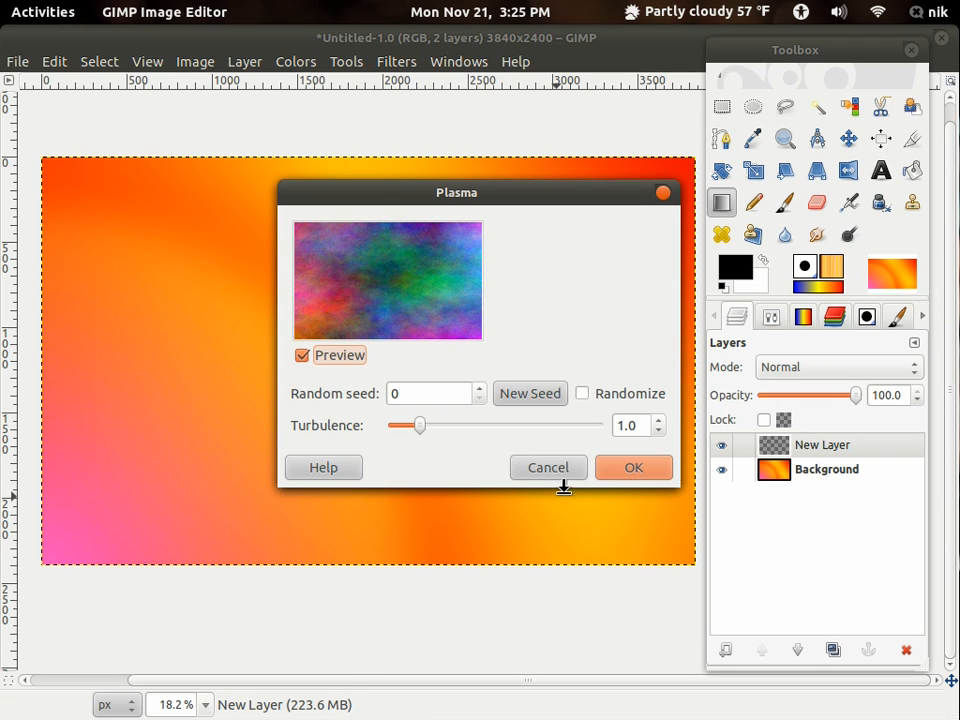
pyautogui.click(617, 470)
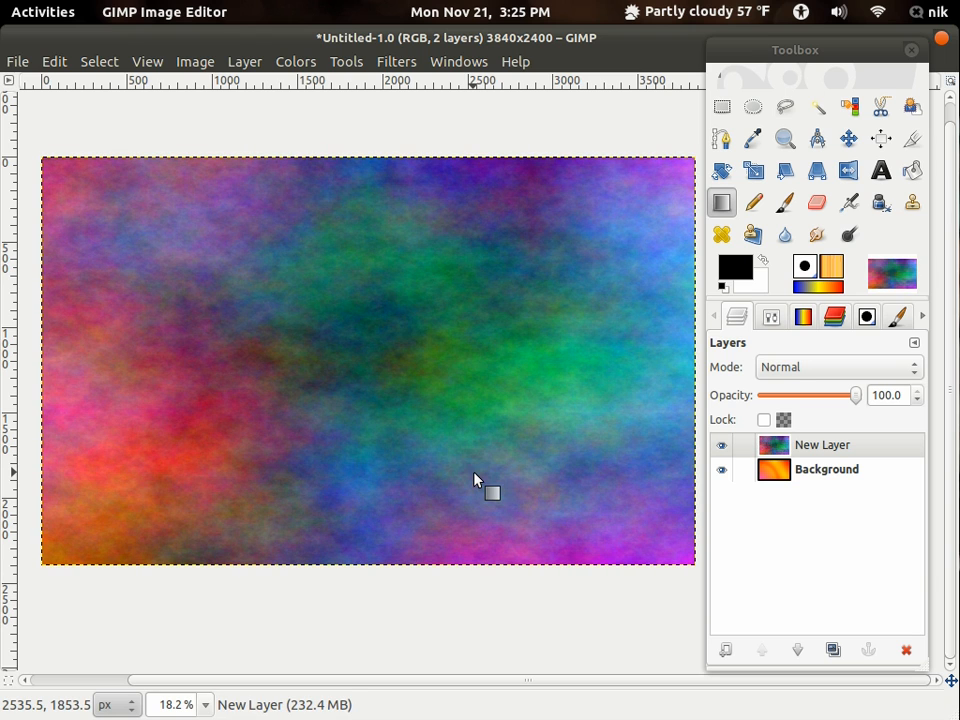
# - Desaturate the plasma layer using shades of gray based on Luminosity
pyautogui.click(303, 62)
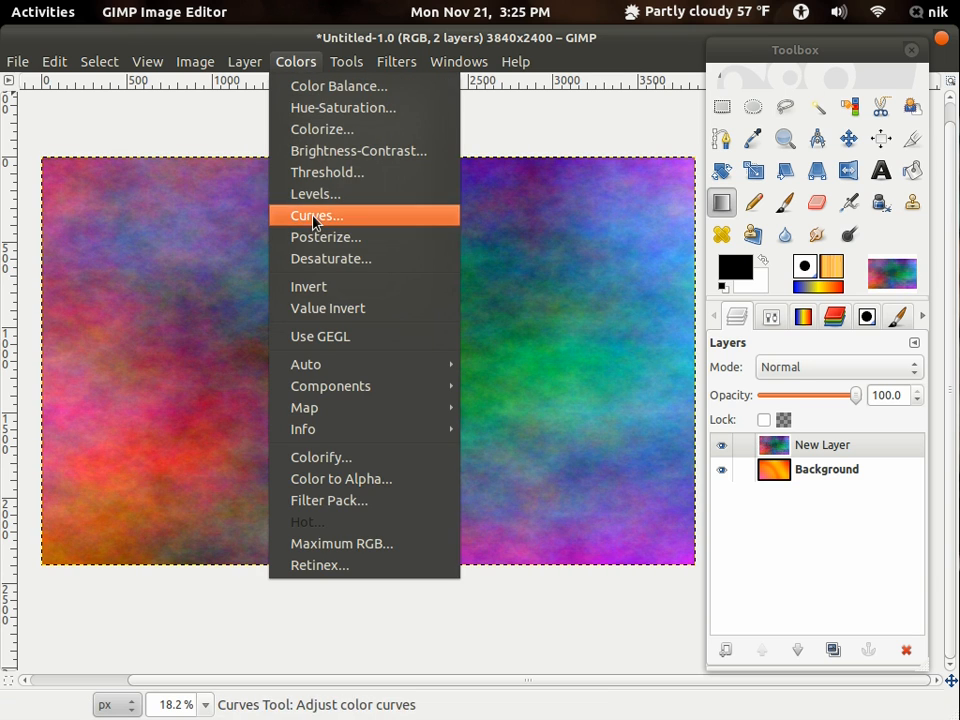
pyautogui.click(330, 259)
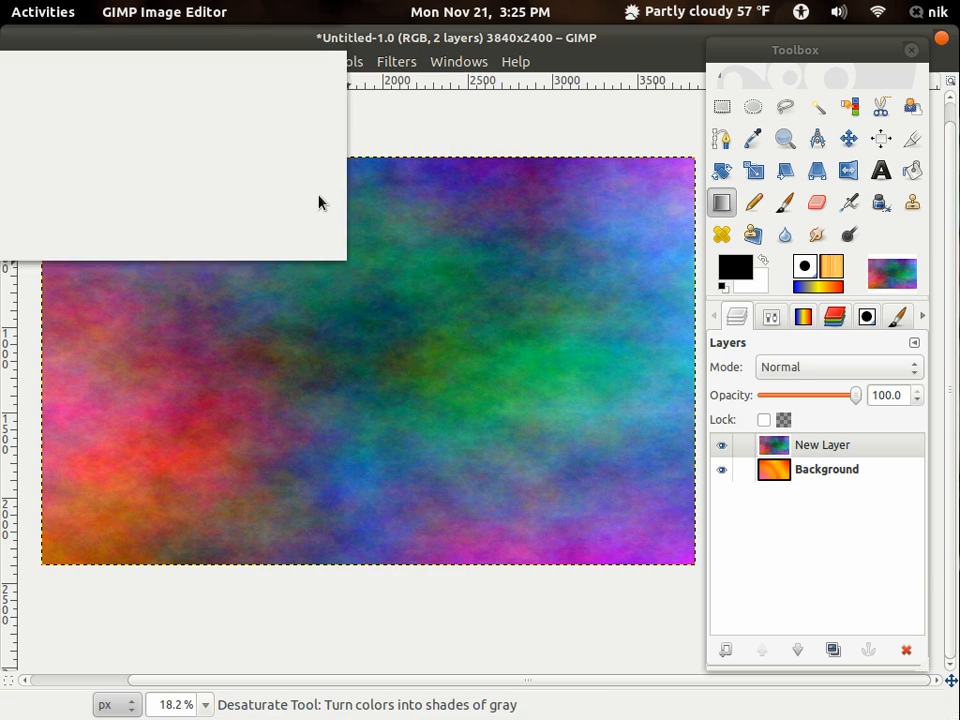
pyautogui.click(72, 154)
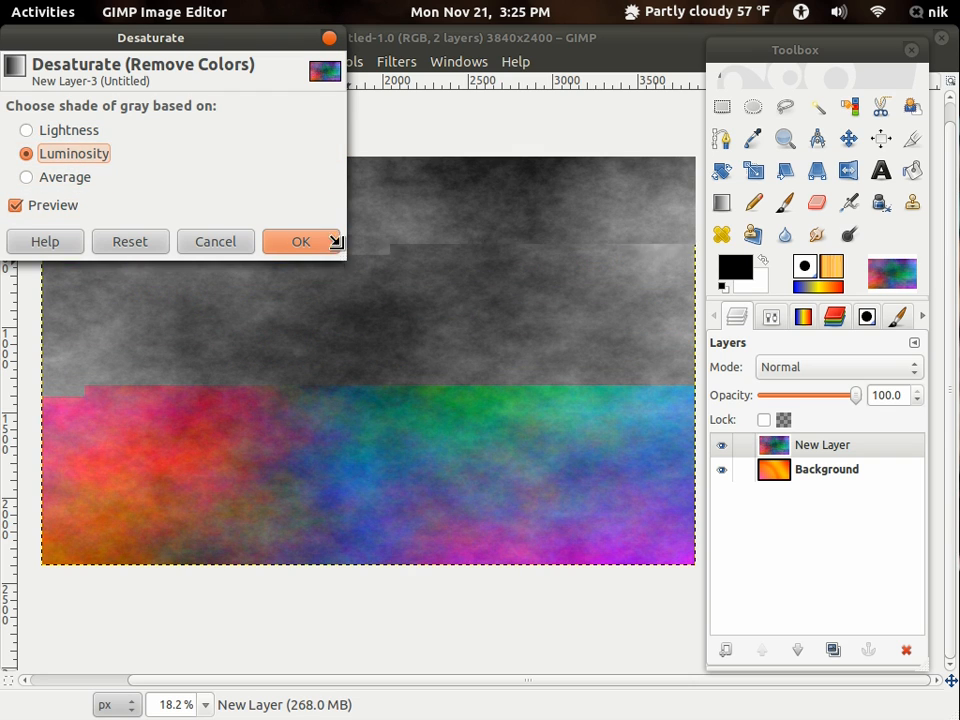
pyautogui.click(301, 242)
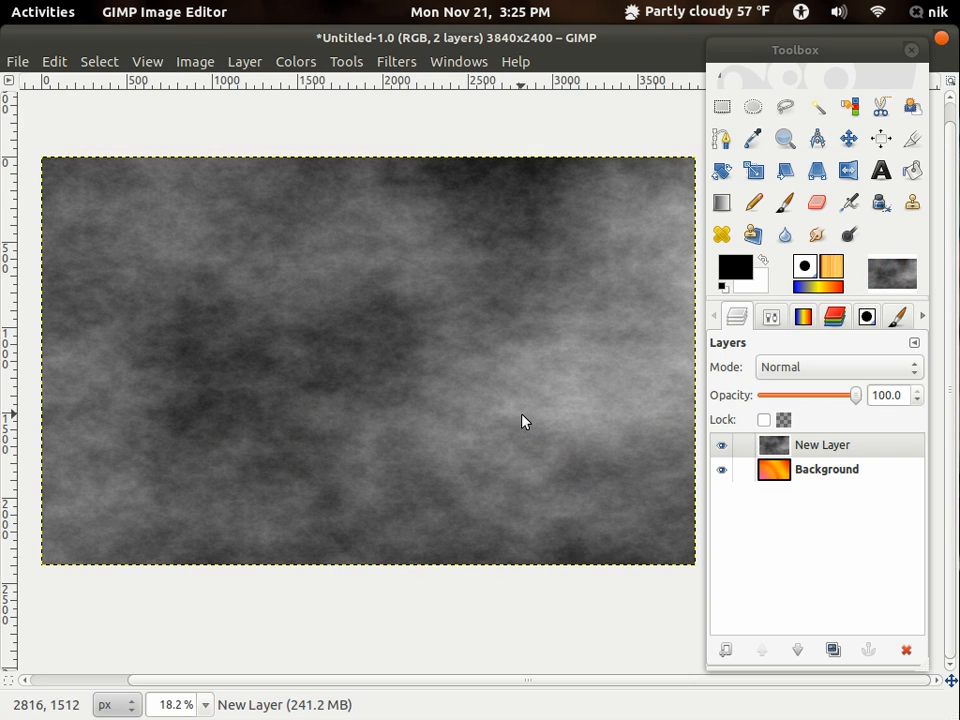
# - Select a thin full-width horizontal strip in the upper third of the cloud layer and delete everything outside it
pyautogui.moveTo(459, 364); pyautogui.dragTo(444, 394)
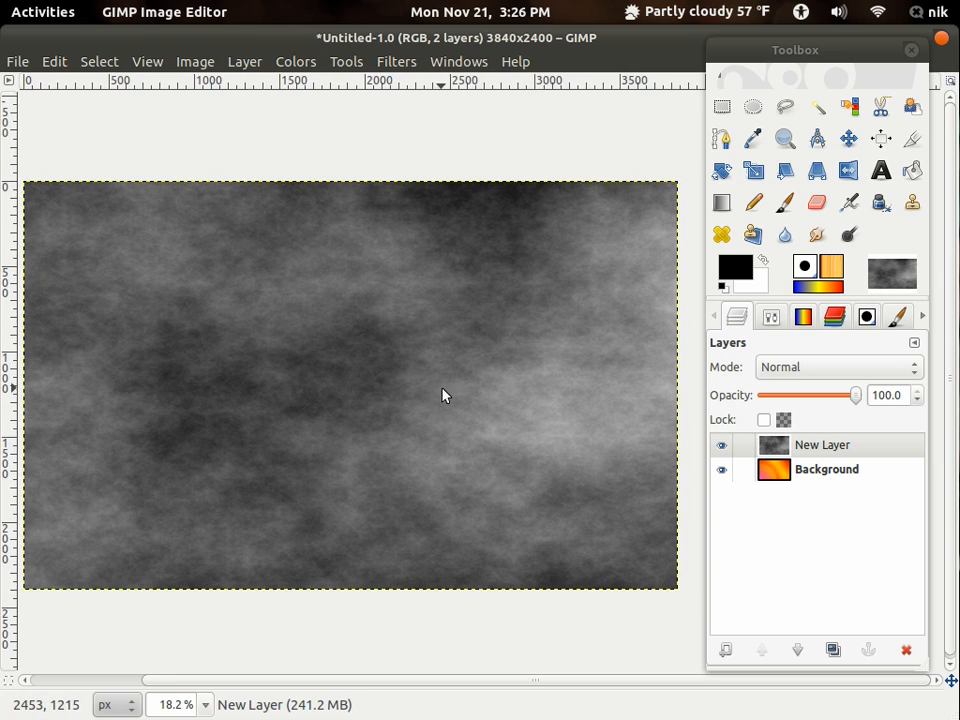
pyautogui.press('-')
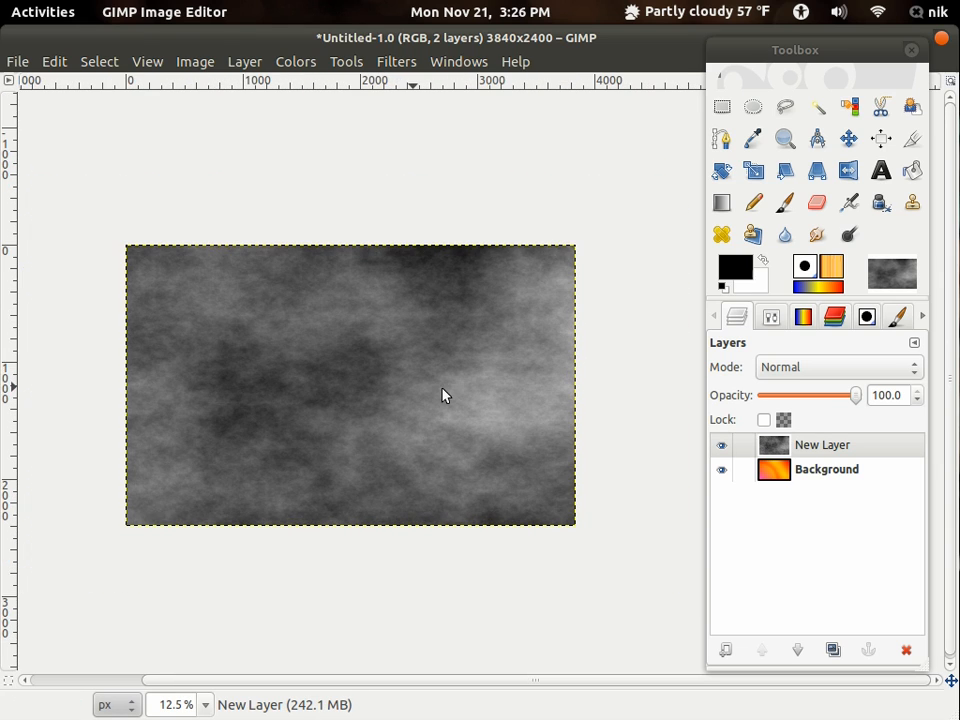
pyautogui.click(719, 112)
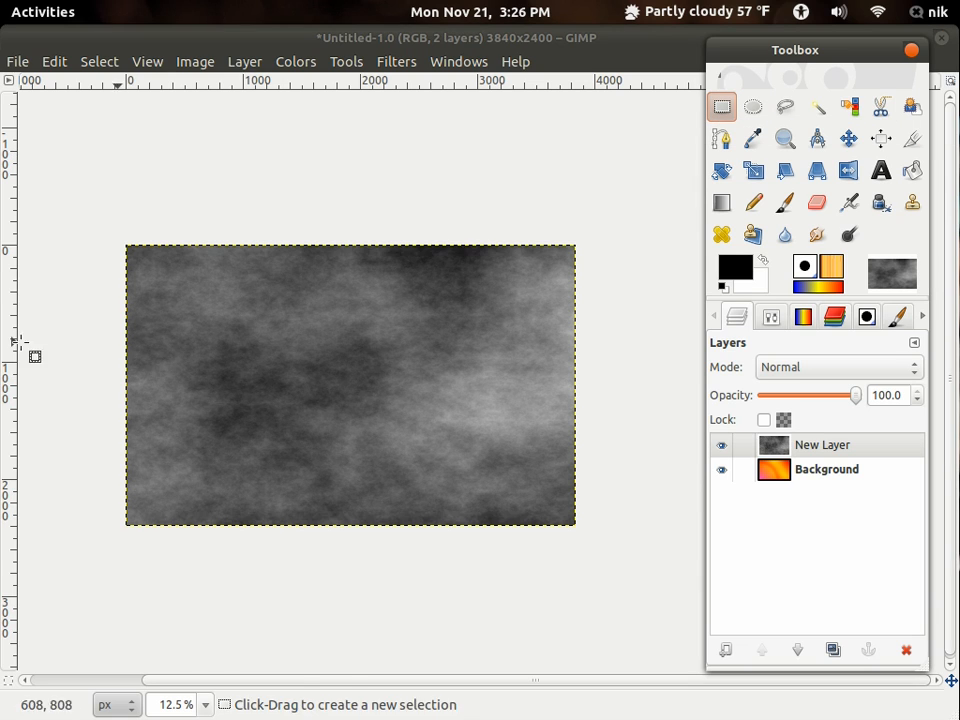
pyautogui.moveTo(81, 325); pyautogui.dragTo(623, 337)
pyautogui.click(100, 62)
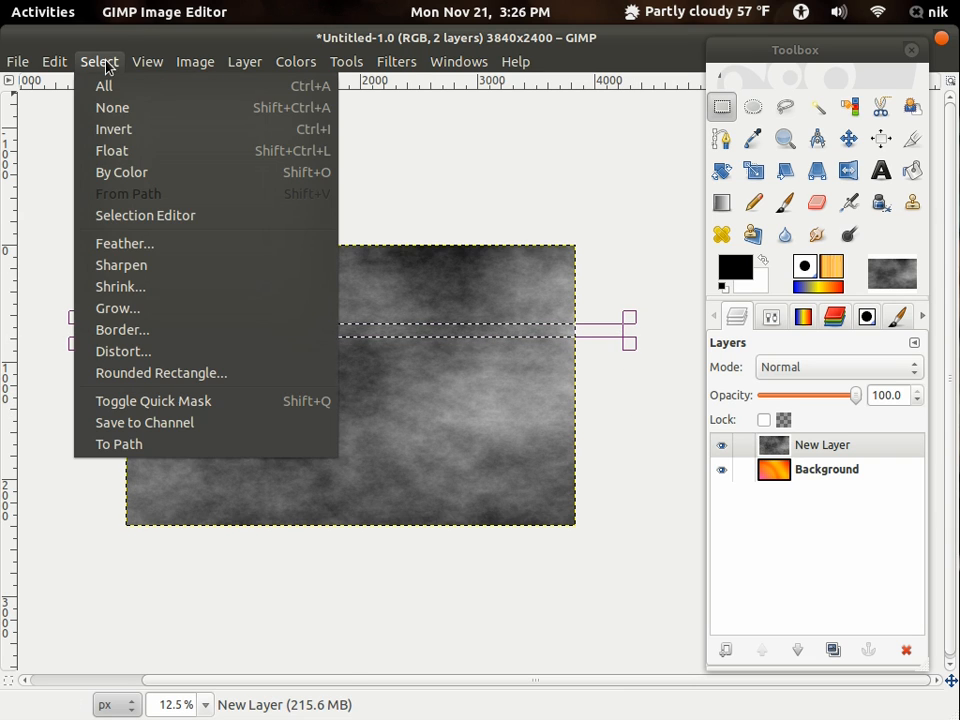
pyautogui.click(101, 129)
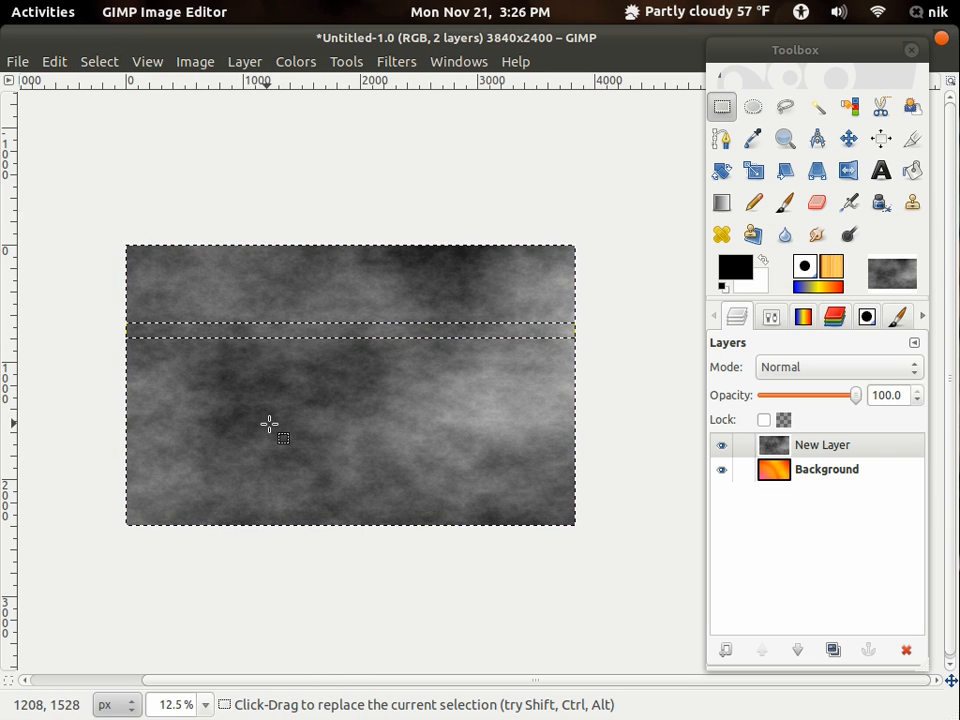
pyautogui.press('Delete')
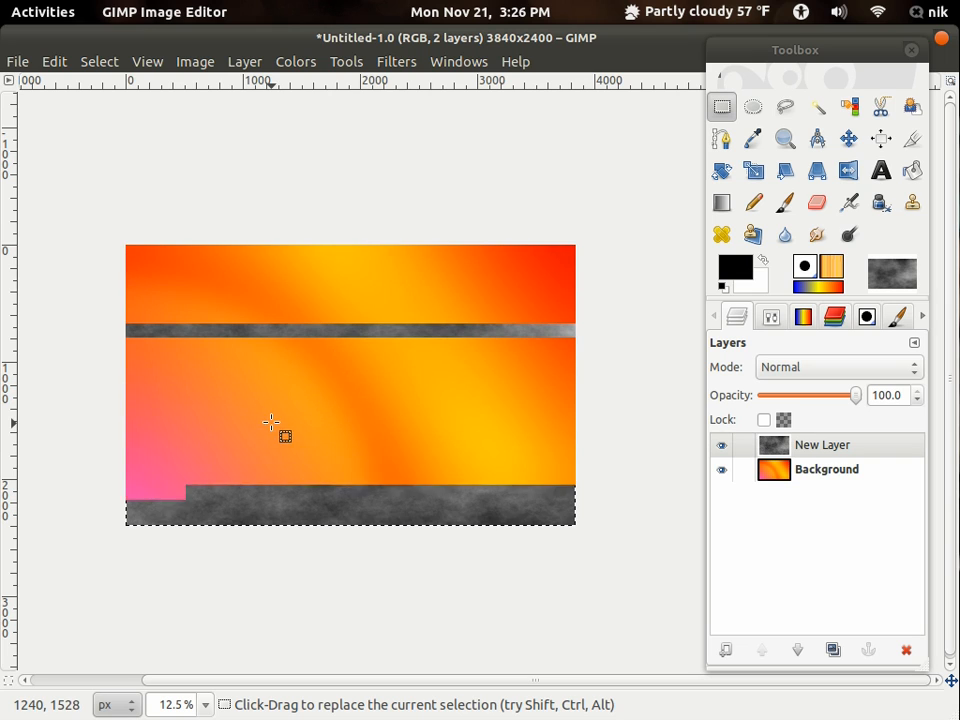
# - Invert the selection back to the gray strip and scale the strip to 3984 × 2784 pixels so it covers the whole canvas
pyautogui.click(100, 62)
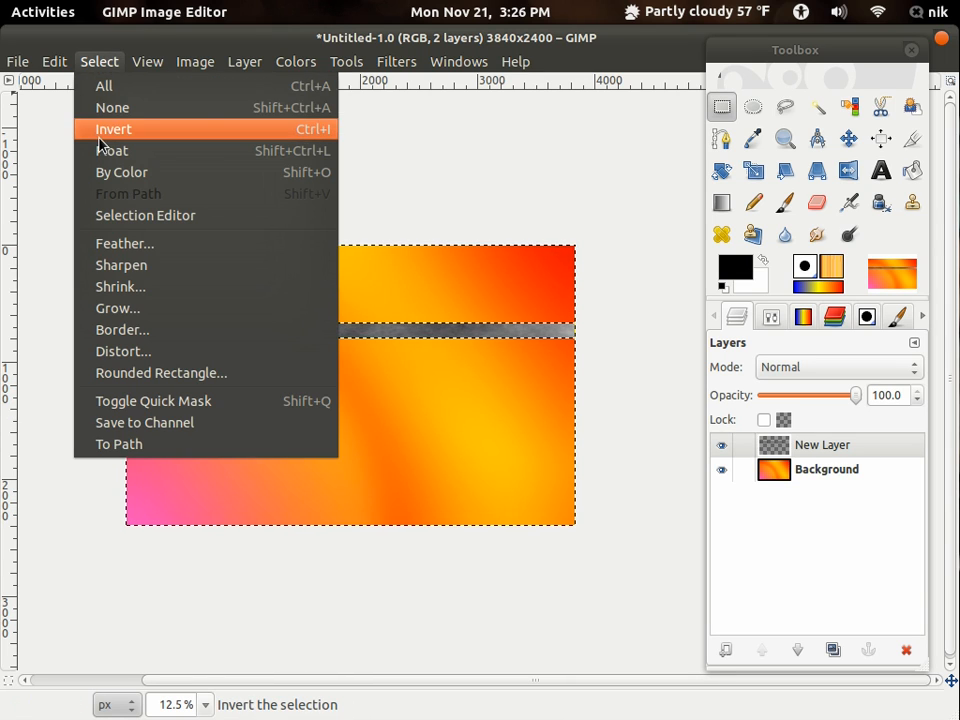
pyautogui.click(101, 134)
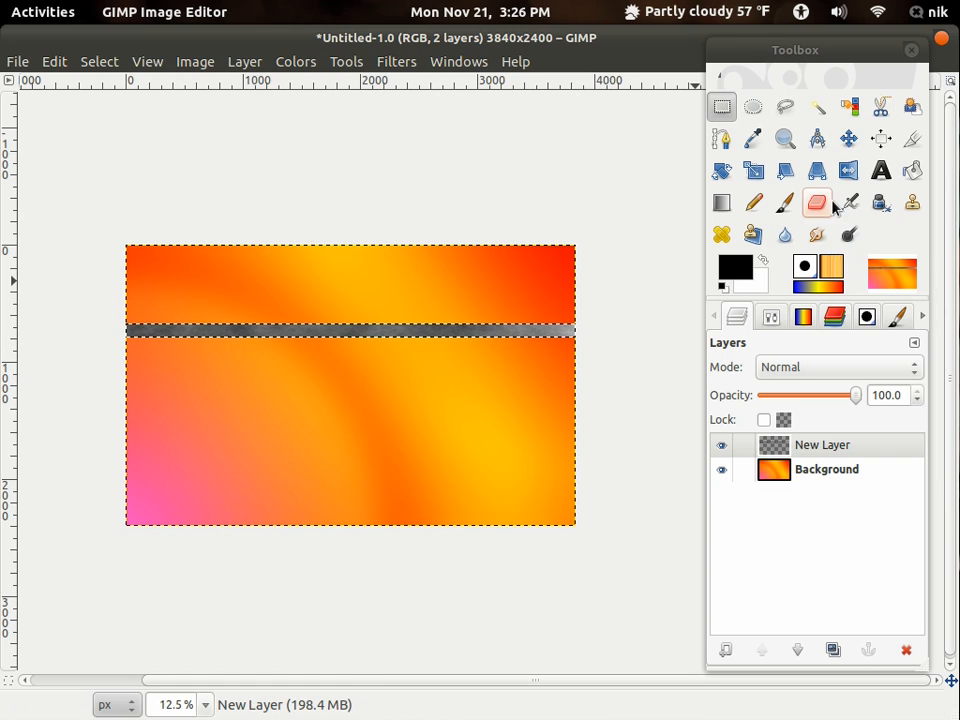
pyautogui.click(754, 172)
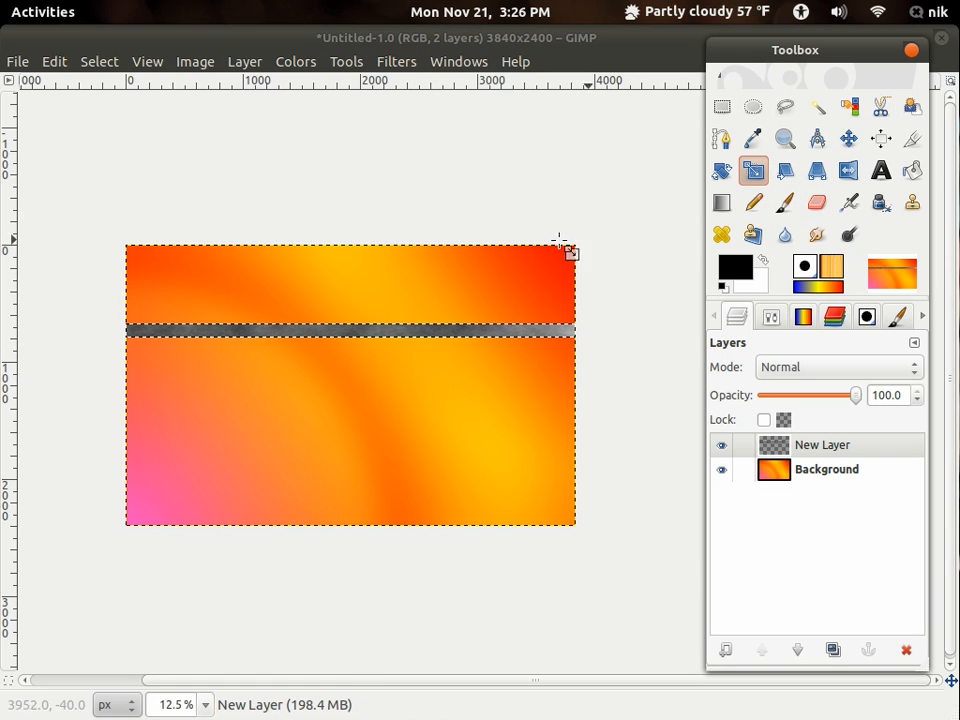
pyautogui.click(343, 333)
pyautogui.moveTo(343, 333); pyautogui.dragTo(354, 712)
pyautogui.moveTo(359, 587); pyautogui.dragTo(360, 556)
pyautogui.moveTo(357, 325); pyautogui.dragTo(358, 234)
pyautogui.moveTo(135, 411); pyautogui.dragTo(122, 400)
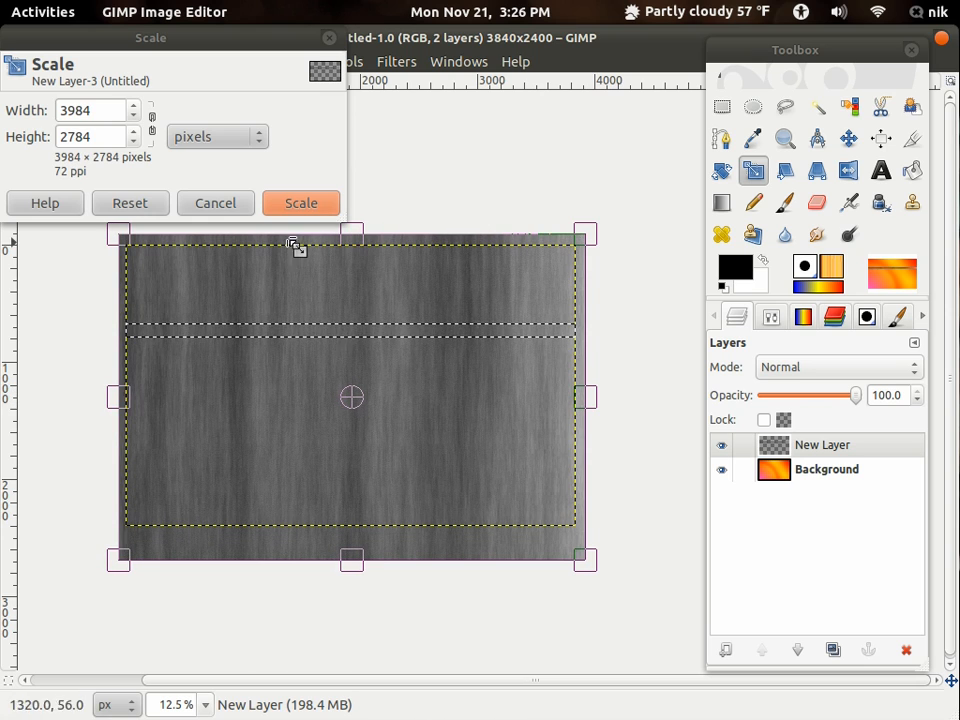
pyautogui.click(298, 207)
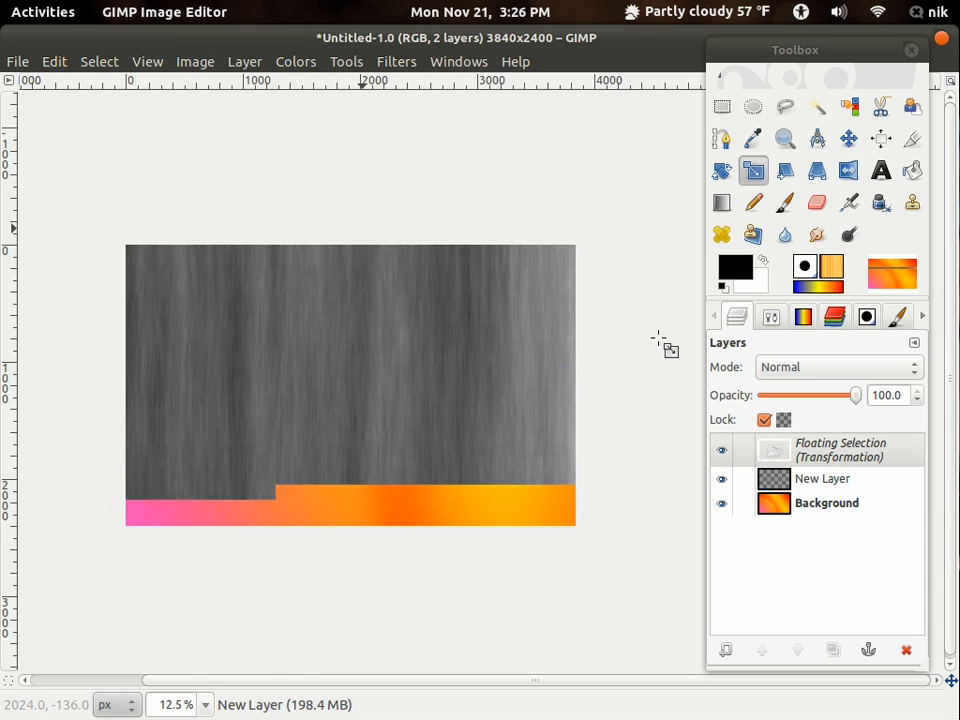
# - Turn the floating scaled selection into a new layer of its own
pyautogui.moveTo(444, 364); pyautogui.dragTo(435, 347)
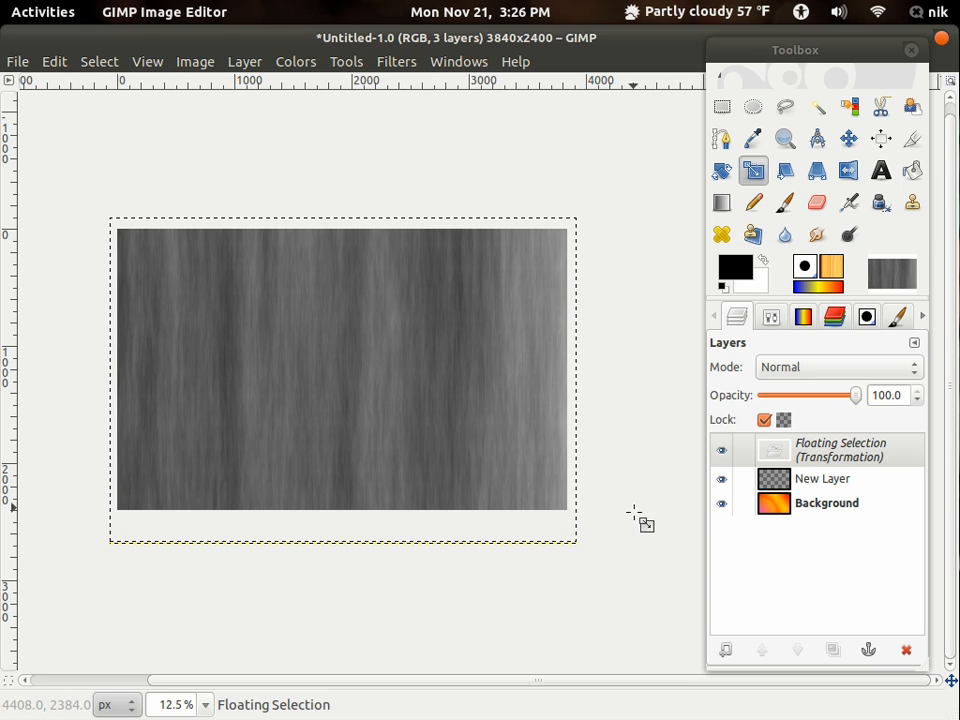
pyautogui.click(730, 651)
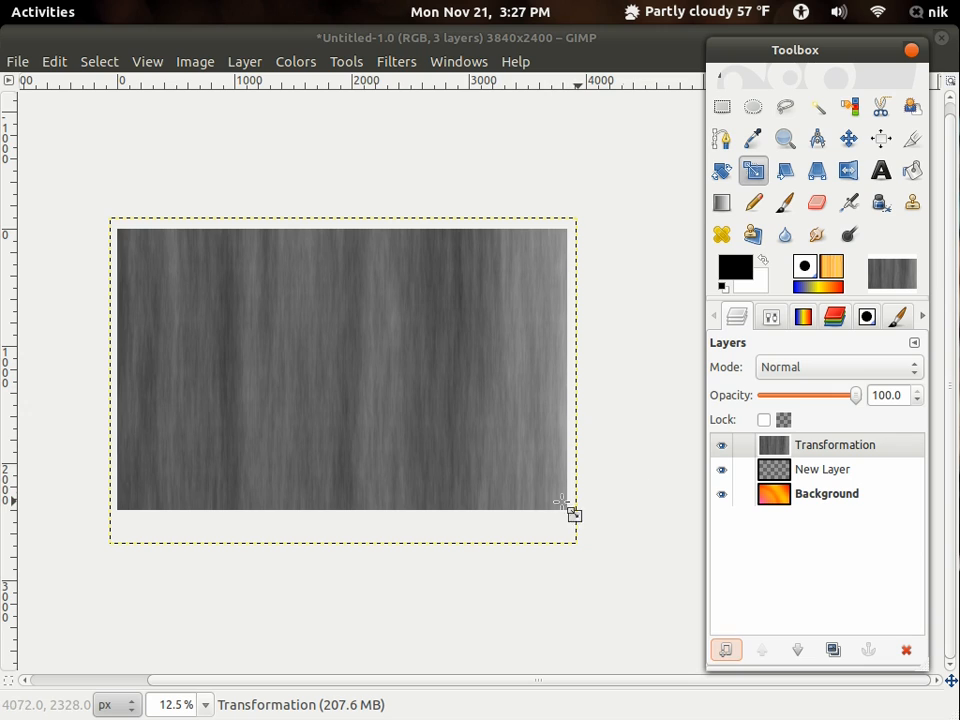
pyautogui.click(388, 413)
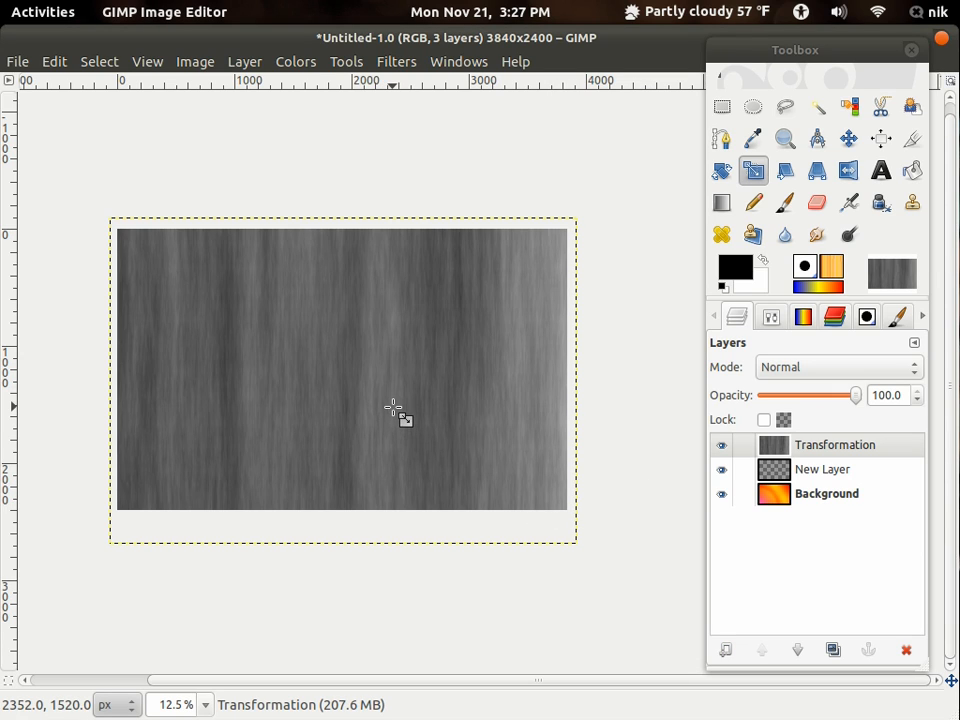
# - Apply a Gradient Map with the Romanian flag smooth gradient to the Transformation layer
pyautogui.click(803, 318)
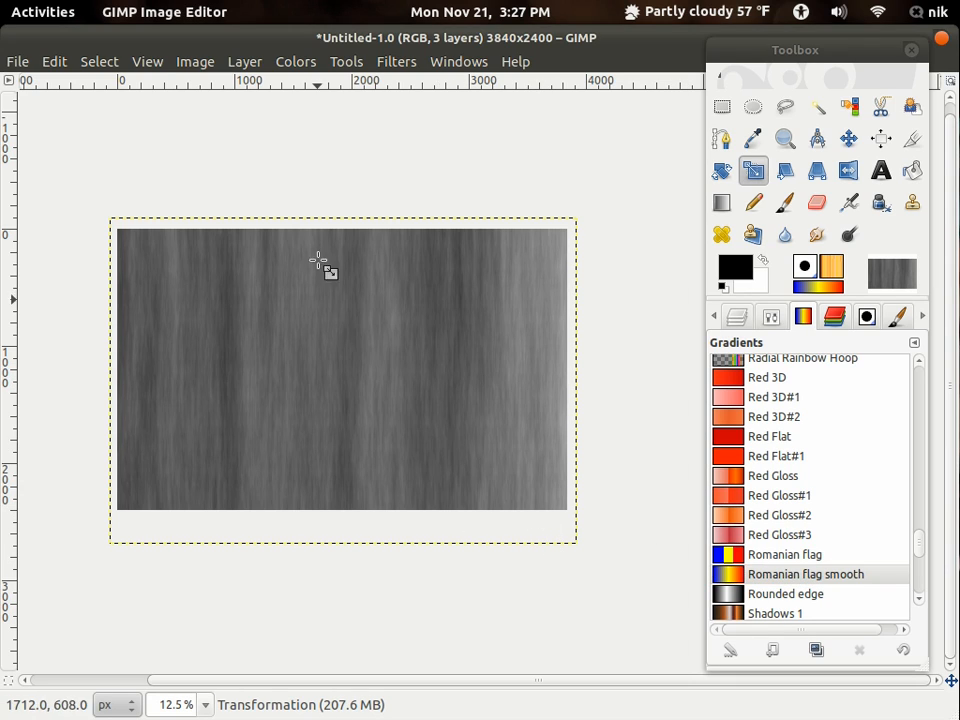
pyautogui.click(290, 62)
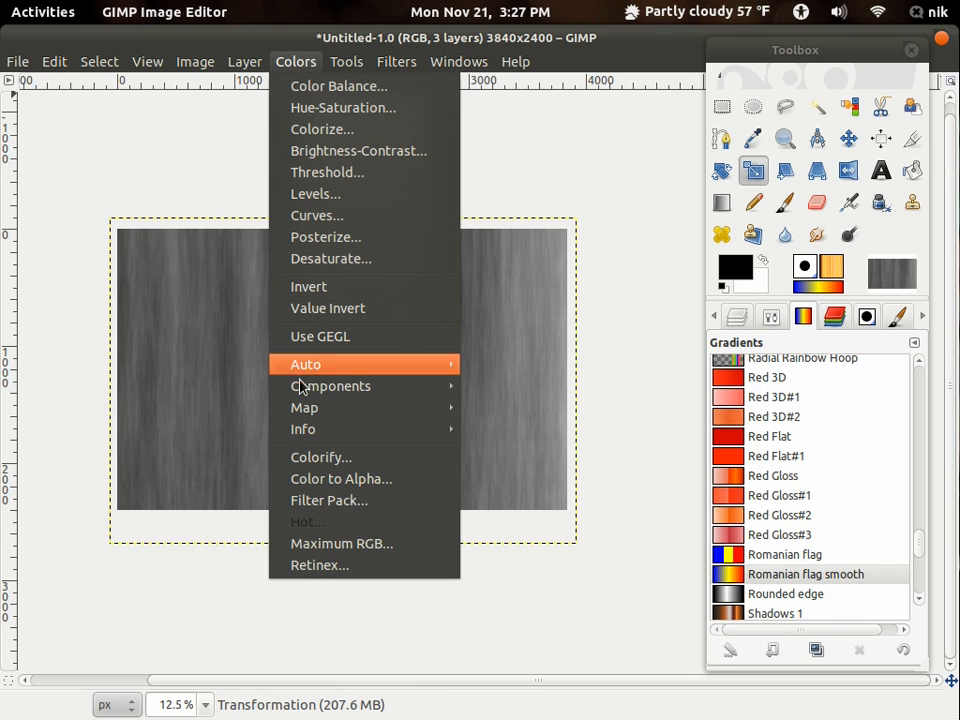
pyautogui.moveTo(316, 438)
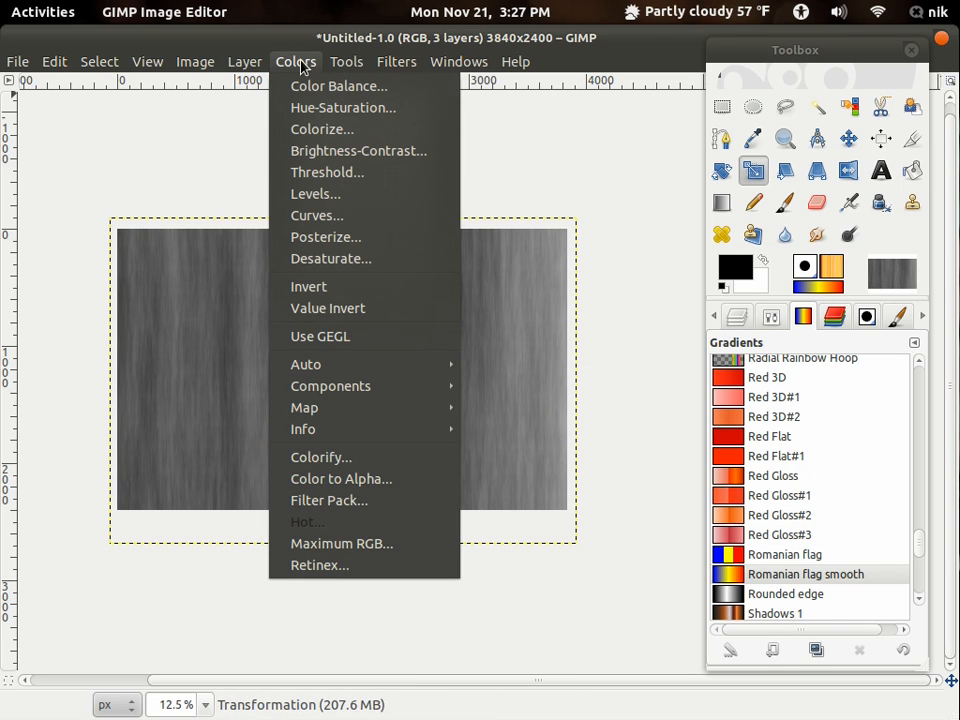
pyautogui.moveTo(432, 410)
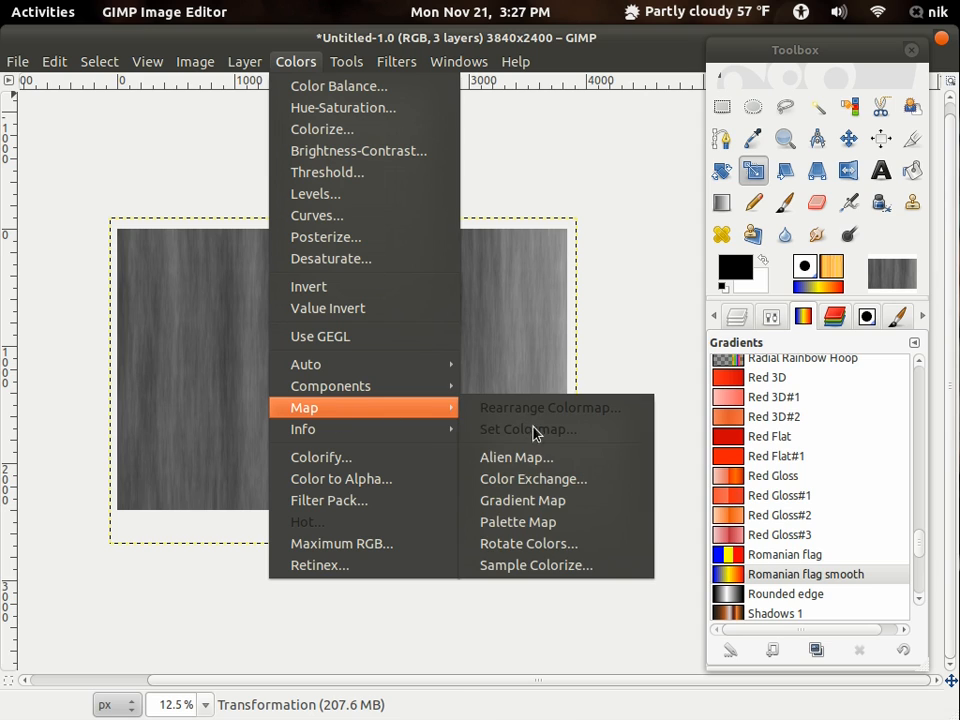
pyautogui.click(548, 500)
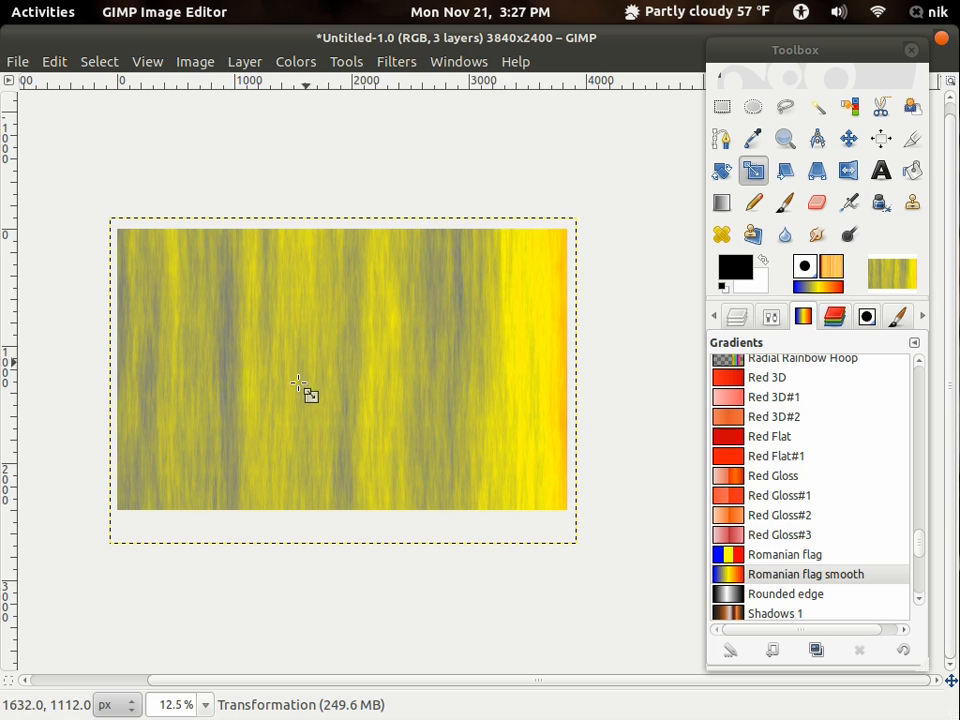
# - Try pixelizing the Transformation layer with unlinked values: pixel width 55 px and pixel height 1 px
pyautogui.click(401, 66)
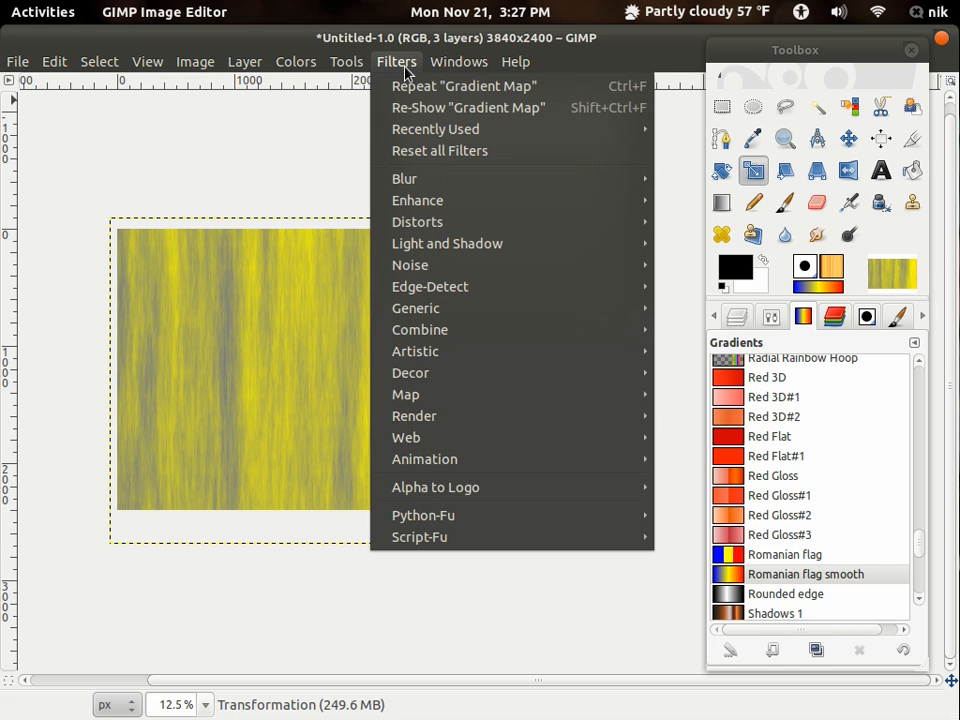
pyautogui.moveTo(426, 183)
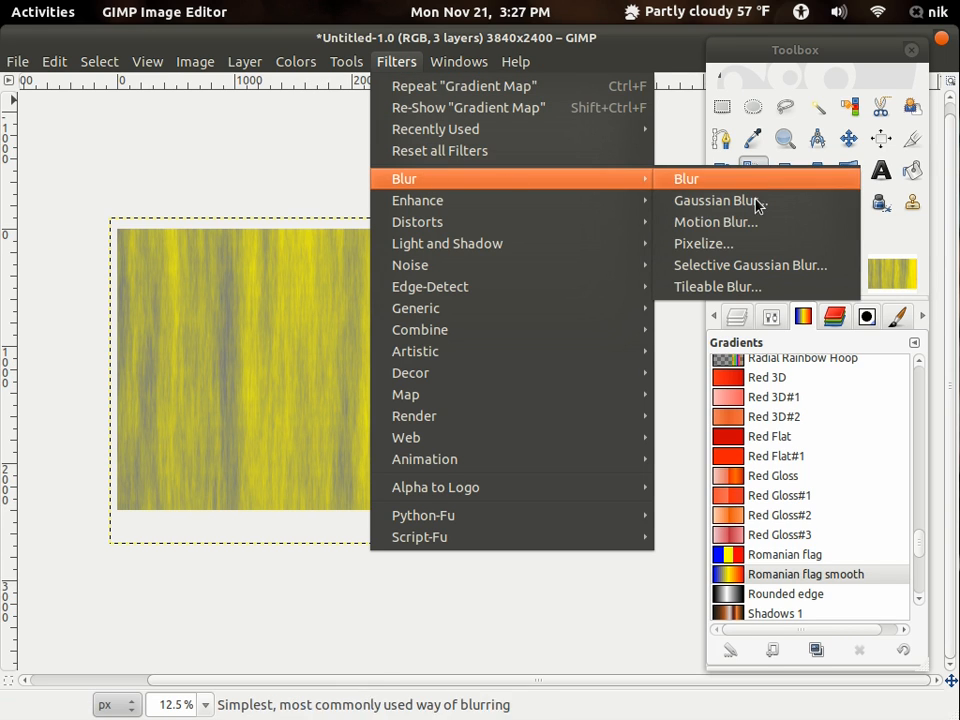
pyautogui.click(748, 249)
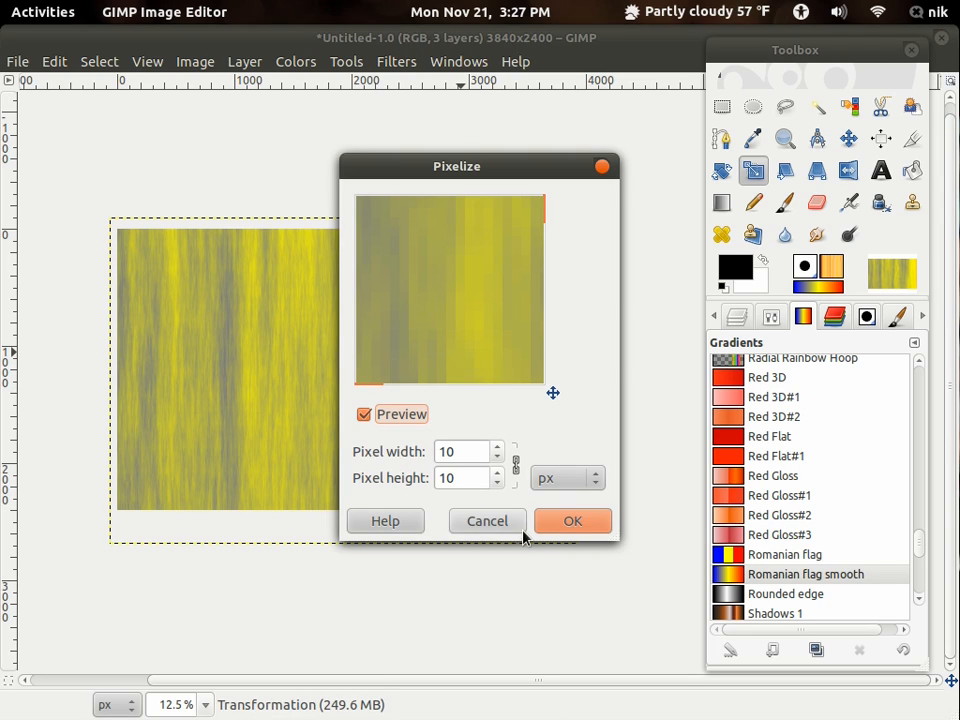
pyautogui.click(517, 462)
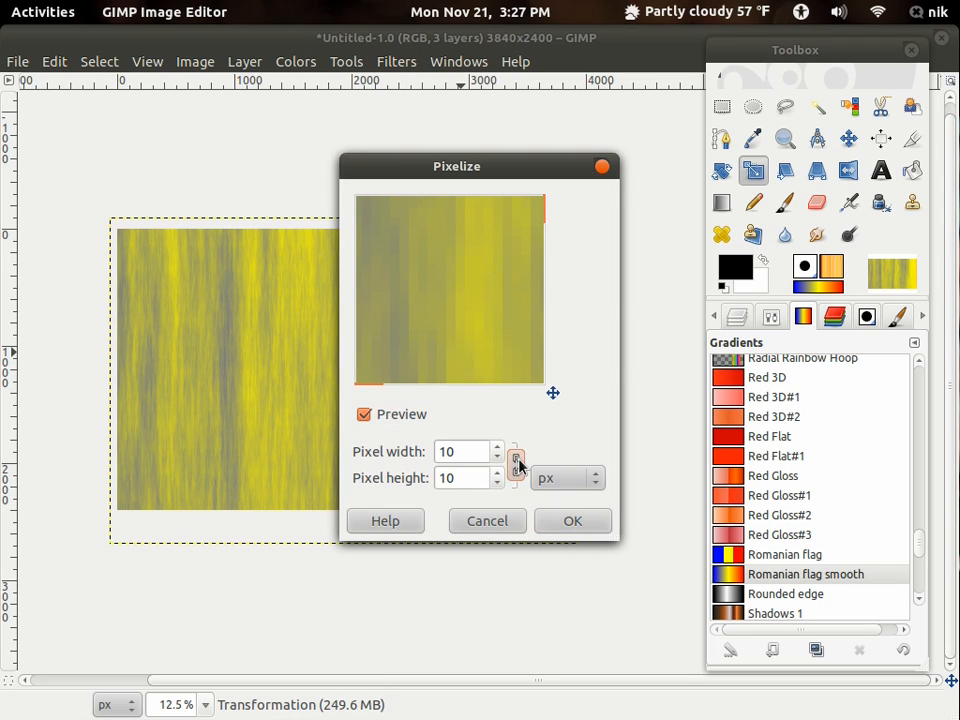
pyautogui.click(497, 485)
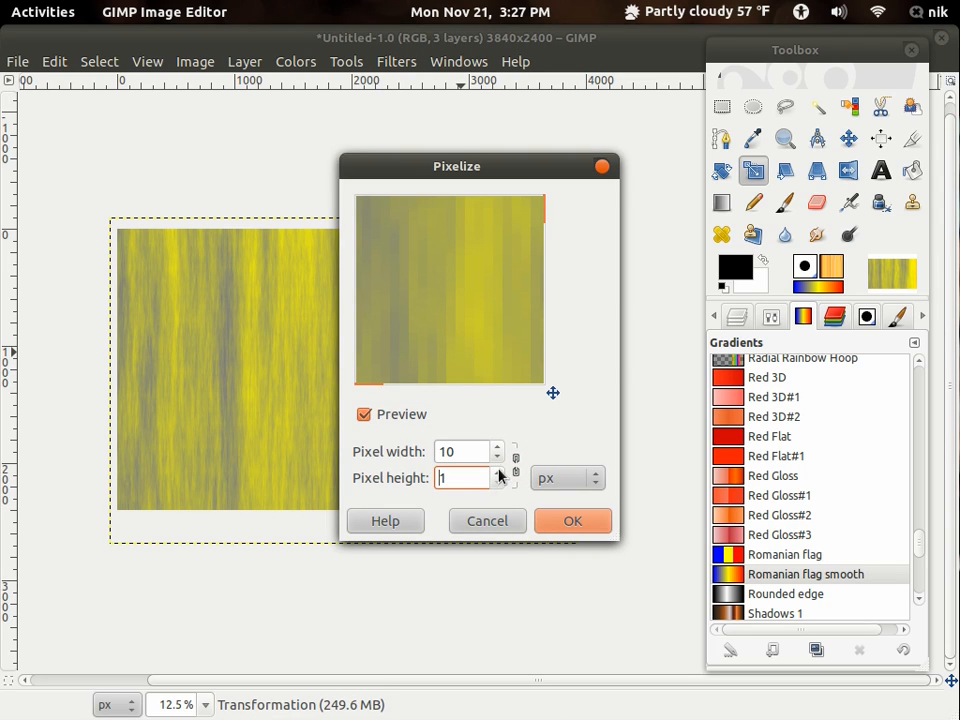
pyautogui.click(499, 453)
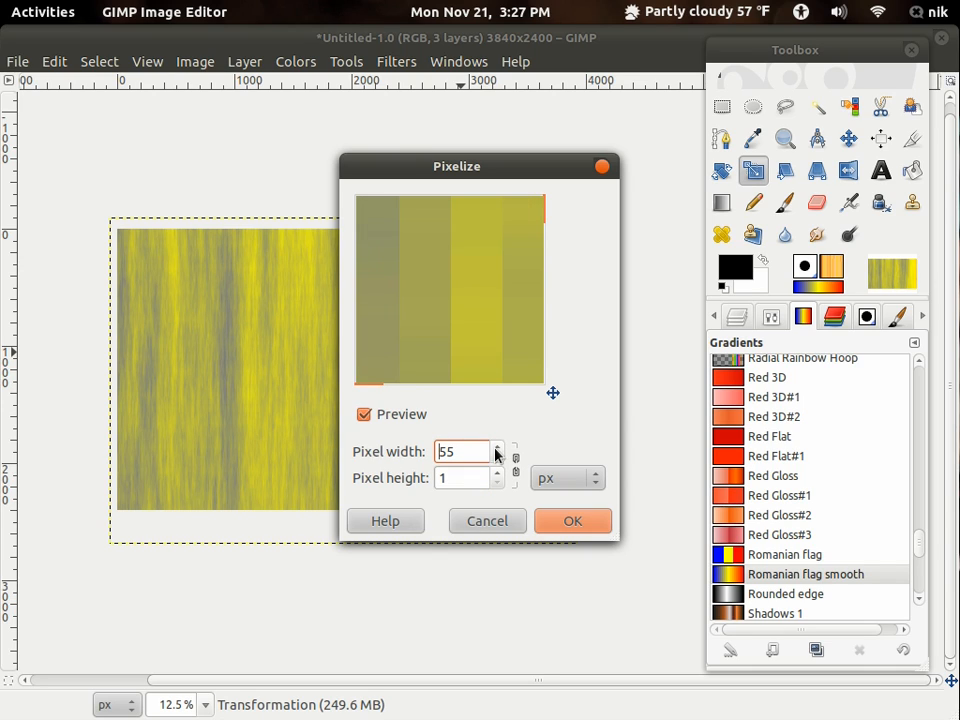
pyautogui.click(568, 520)
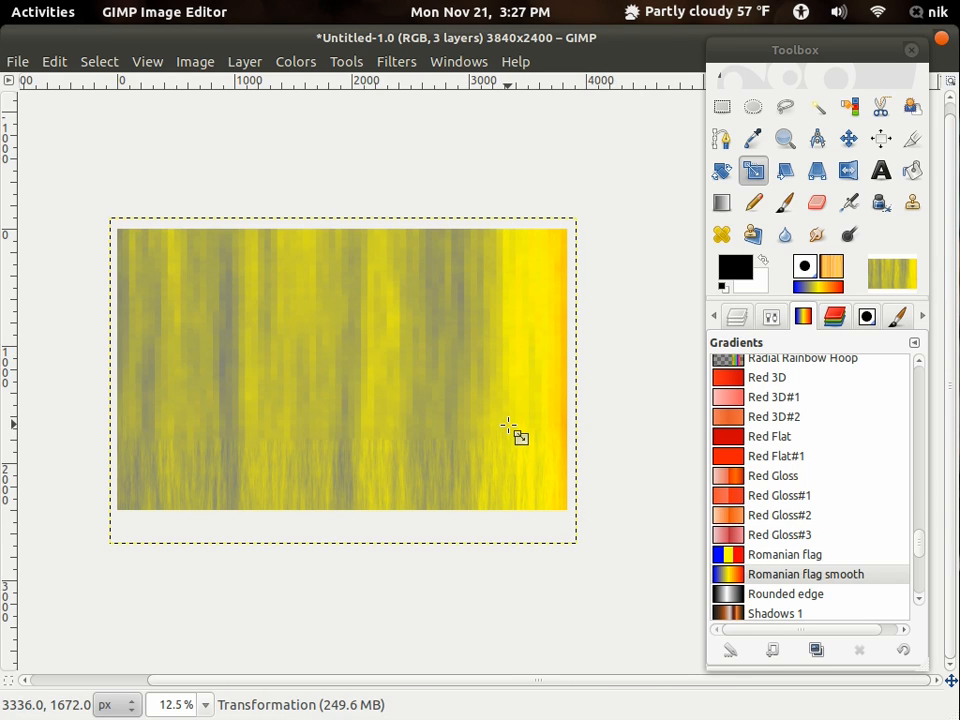
pyautogui.scroll(4, 508, 425)
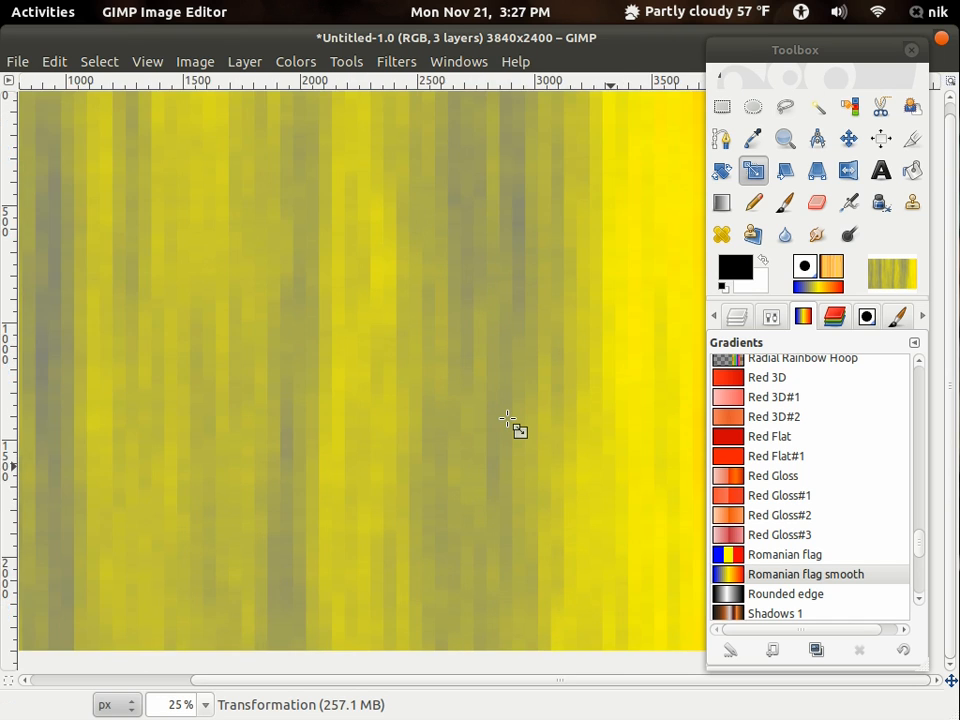
pyautogui.scroll(-1, 508, 420)
pyautogui.moveTo(494, 407); pyautogui.dragTo(503, 464)
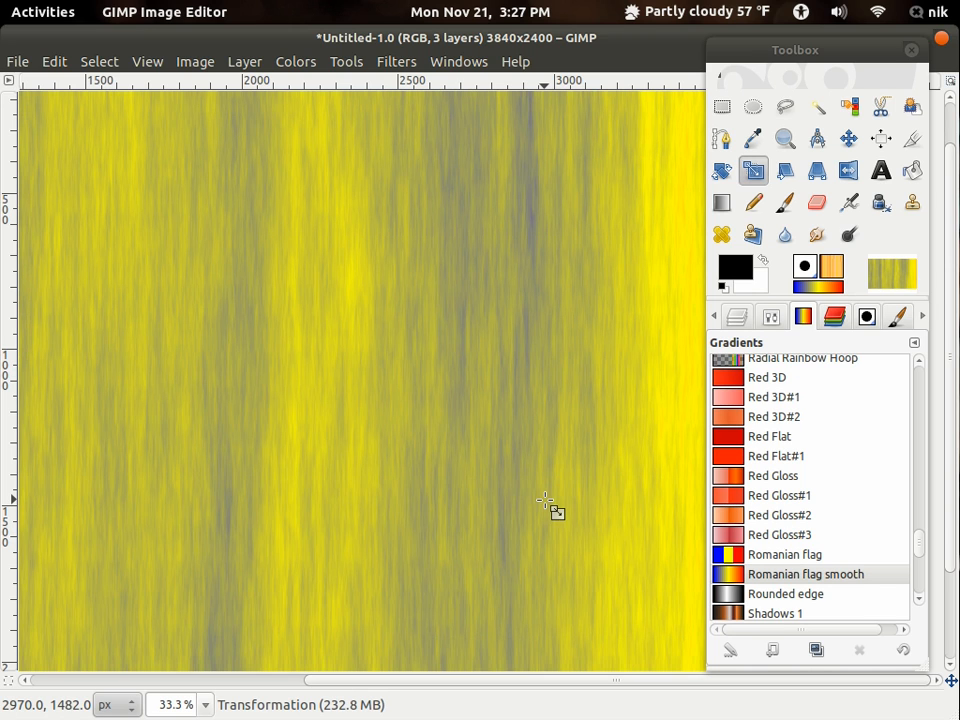
# - Pixelize the Transformation layer with unlinked values, a pixel height of 1 px and a pixel width beyond 76 px
pyautogui.click(396, 61)
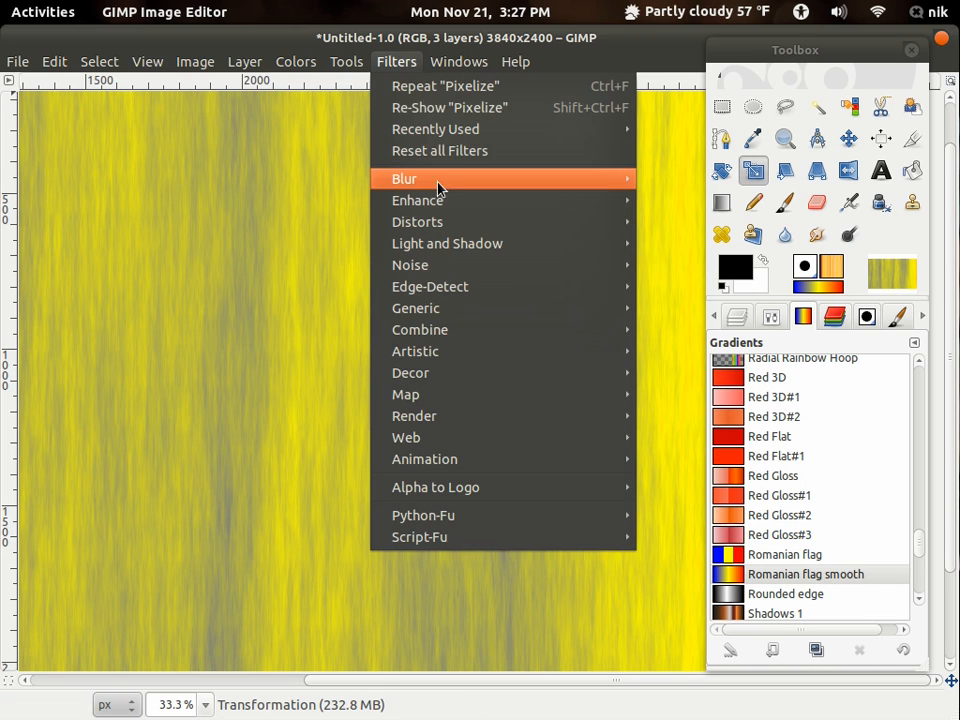
pyautogui.moveTo(437, 180)
pyautogui.click(736, 242)
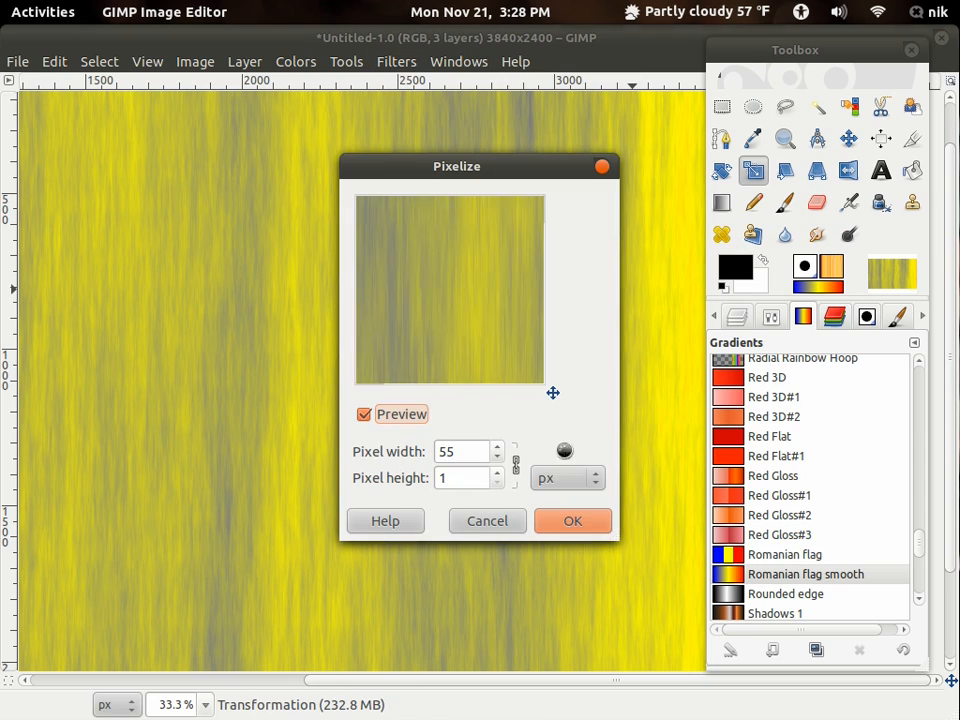
pyautogui.click(497, 448)
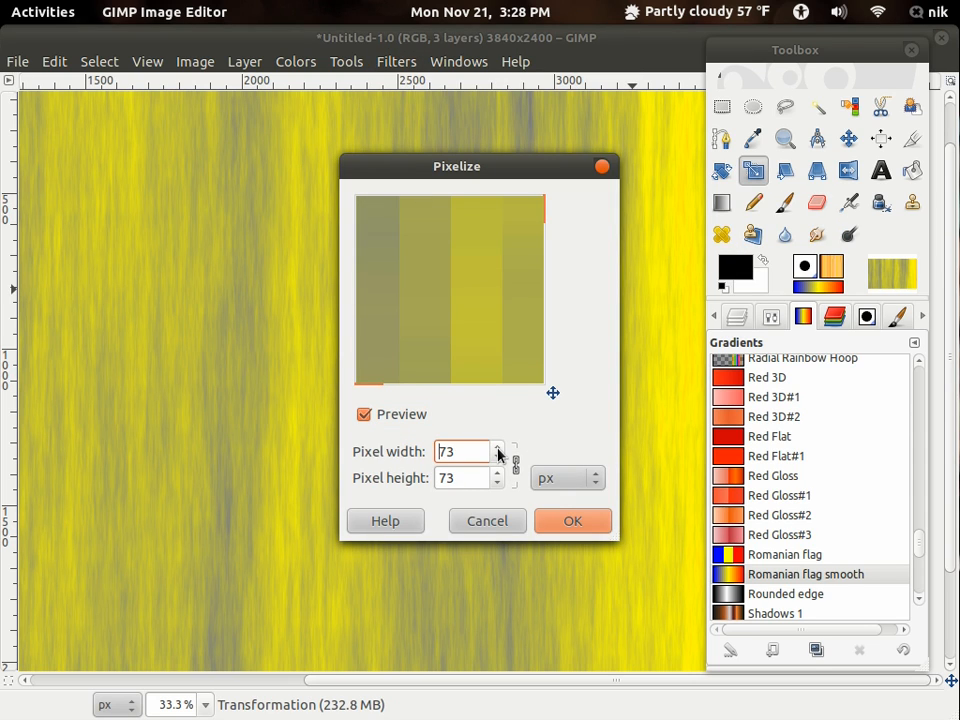
pyautogui.click(497, 448)
pyautogui.click(497, 448)
pyautogui.click(513, 466)
pyautogui.click(498, 483)
pyautogui.click(497, 448)
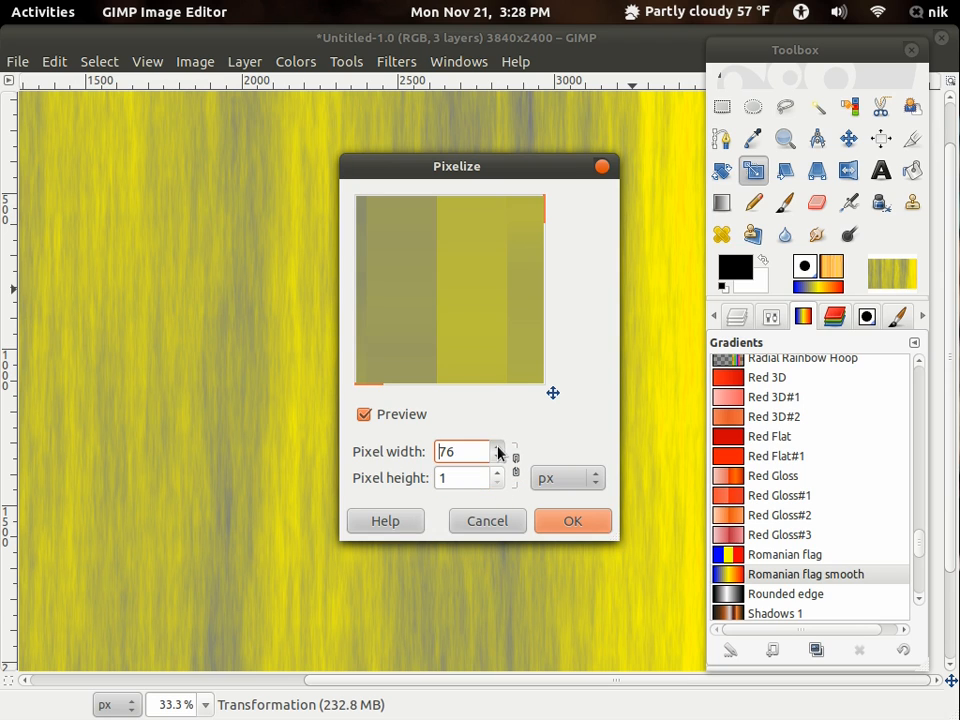
pyautogui.click(572, 524)
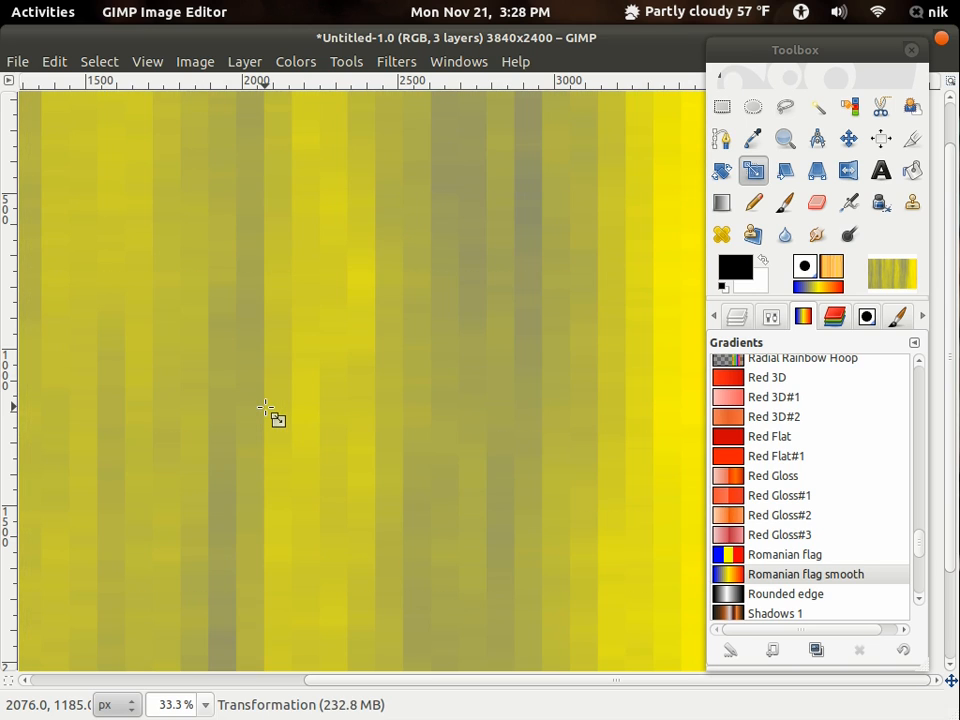
# - Apply an RLE Gaussian Blur to the Transformation layer with unlinked radii, 0 px horizontal and 469 px vertical
pyautogui.scroll(-1, 265, 408)
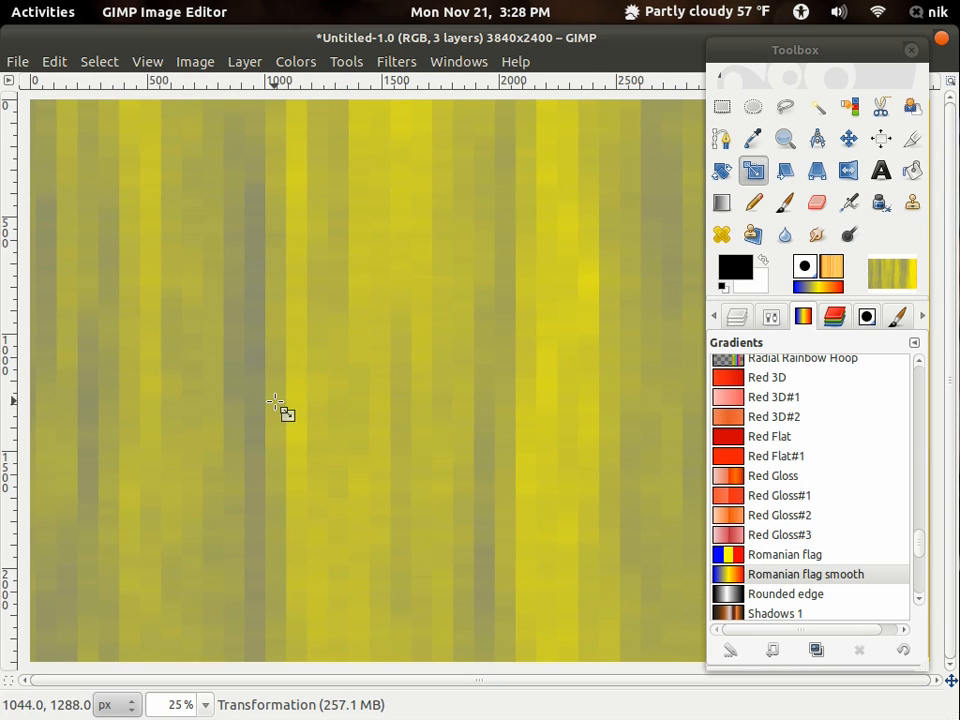
pyautogui.scroll(-1, 279, 407)
pyautogui.scroll(2, 275, 403)
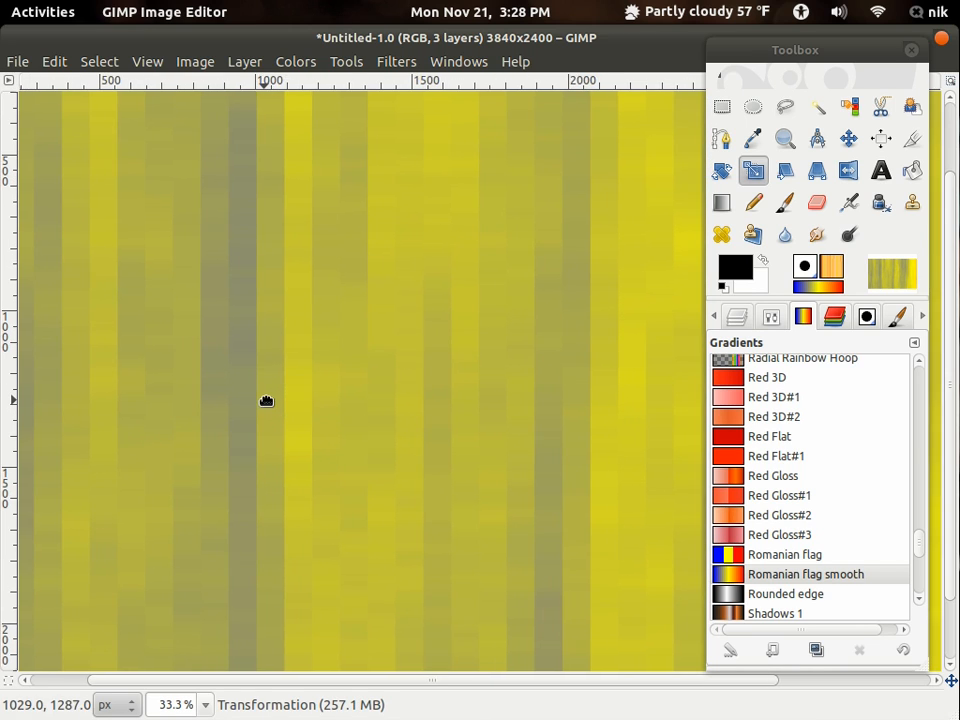
pyautogui.scroll(-1, 274, 407)
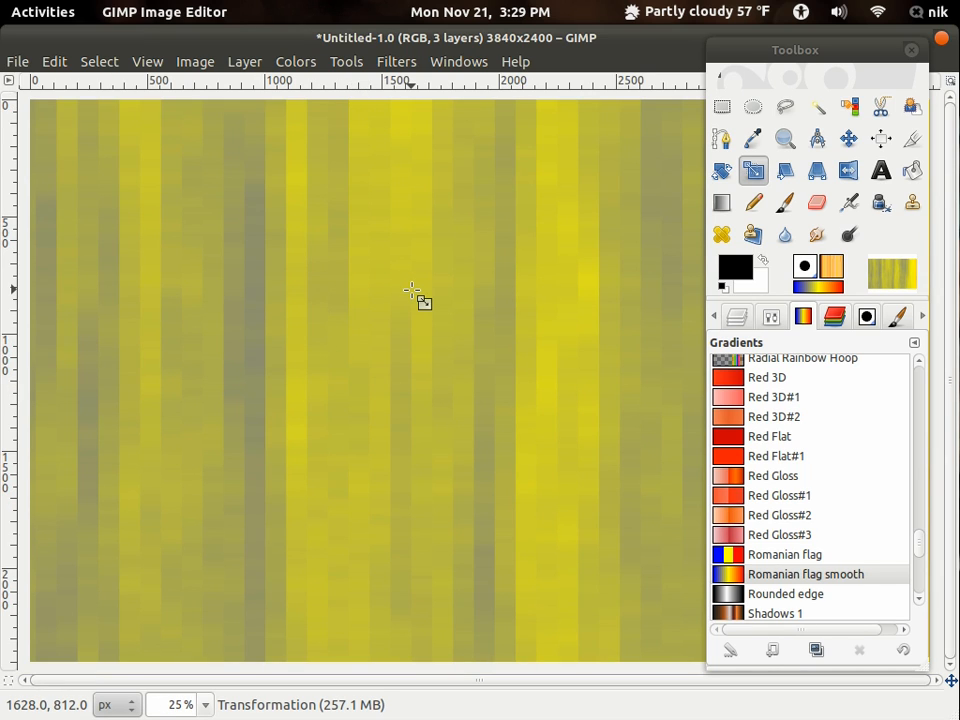
pyautogui.click(405, 68)
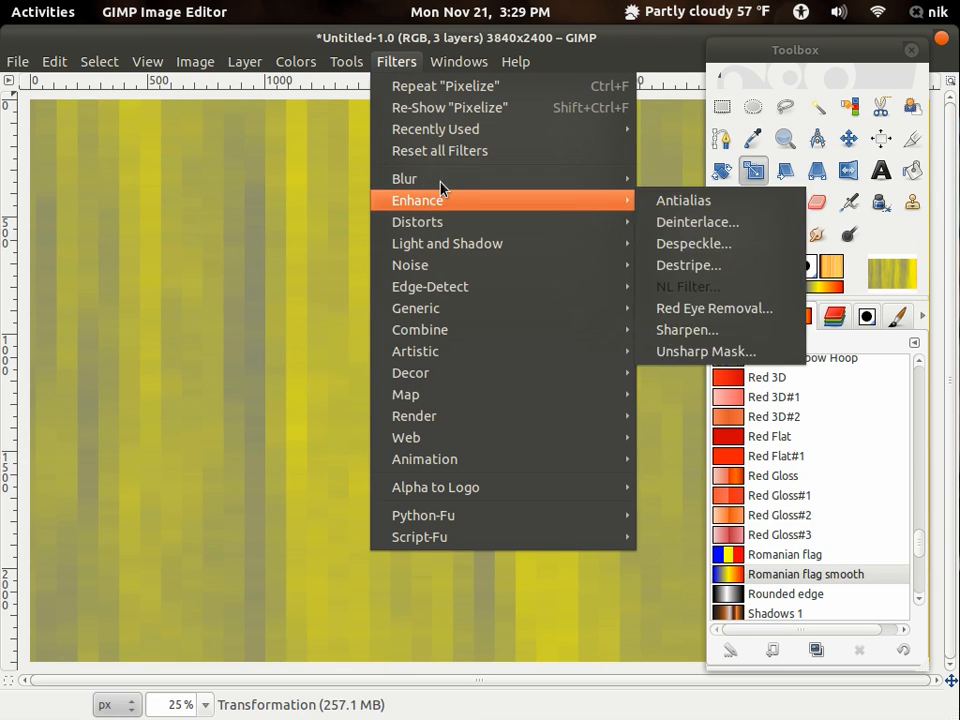
pyautogui.moveTo(551, 187)
pyautogui.click(665, 200)
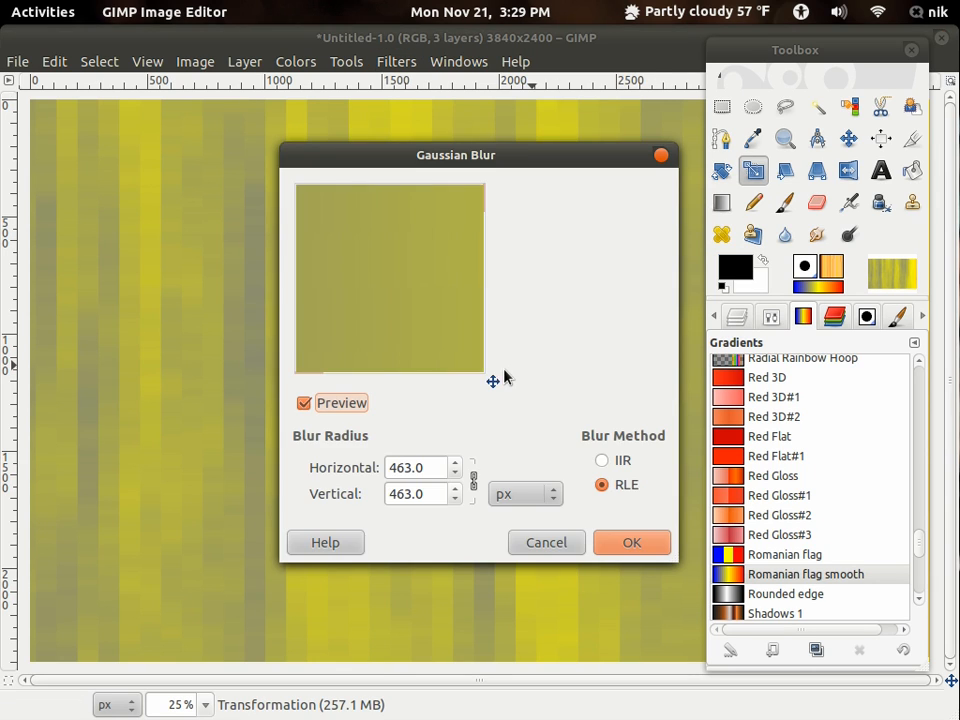
pyautogui.click(473, 481)
pyautogui.click(456, 473)
pyautogui.click(456, 473)
pyautogui.moveTo(457, 476)
pyautogui.mouseDown()
pyautogui.moveTo(456, 467)
pyautogui.moveTo(459, 489)
pyautogui.mouseUp()
pyautogui.click(450, 492)
pyautogui.click(450, 490)
pyautogui.click(626, 545)
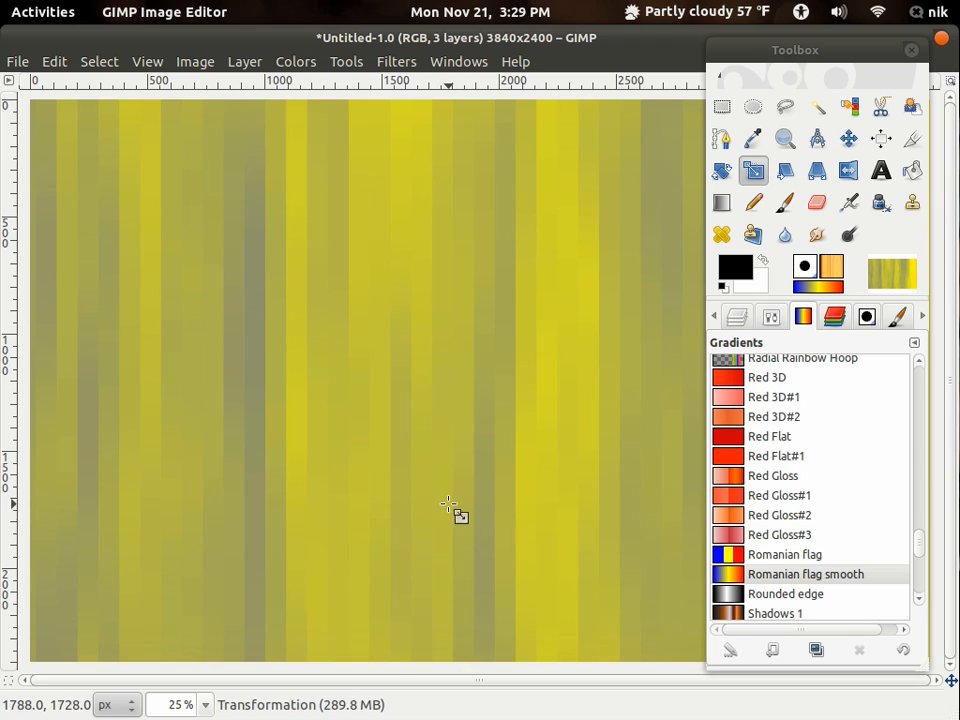
# - Apply a linear Bump Map to the Transformation layer, using it as its own map, with elevation 46.16 and depth 38
pyautogui.click(396, 62)
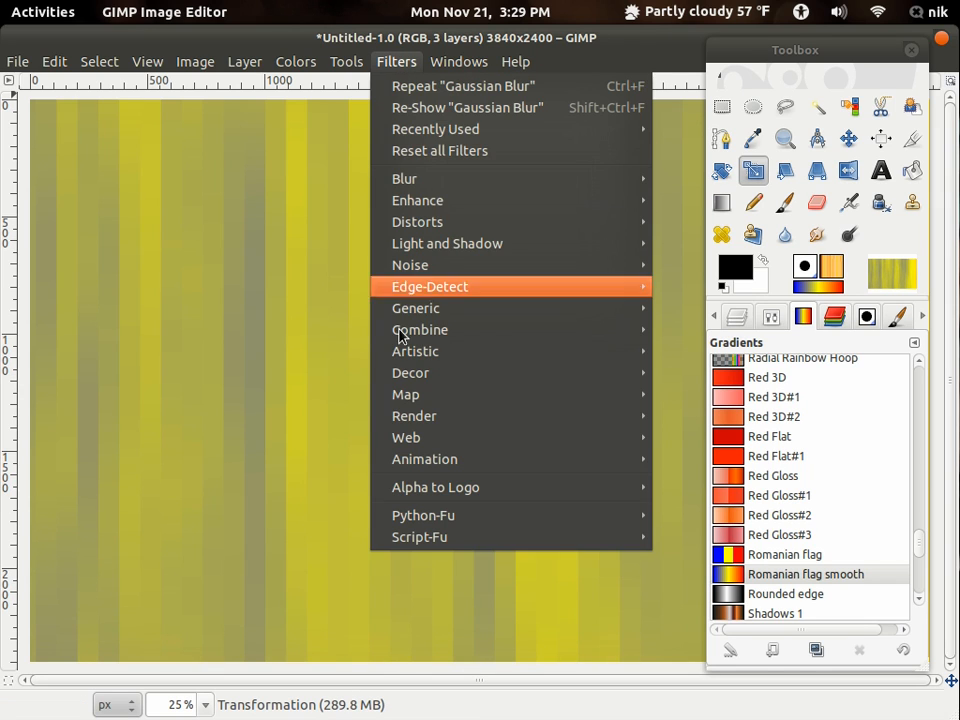
pyautogui.moveTo(397, 398)
pyautogui.click(727, 400)
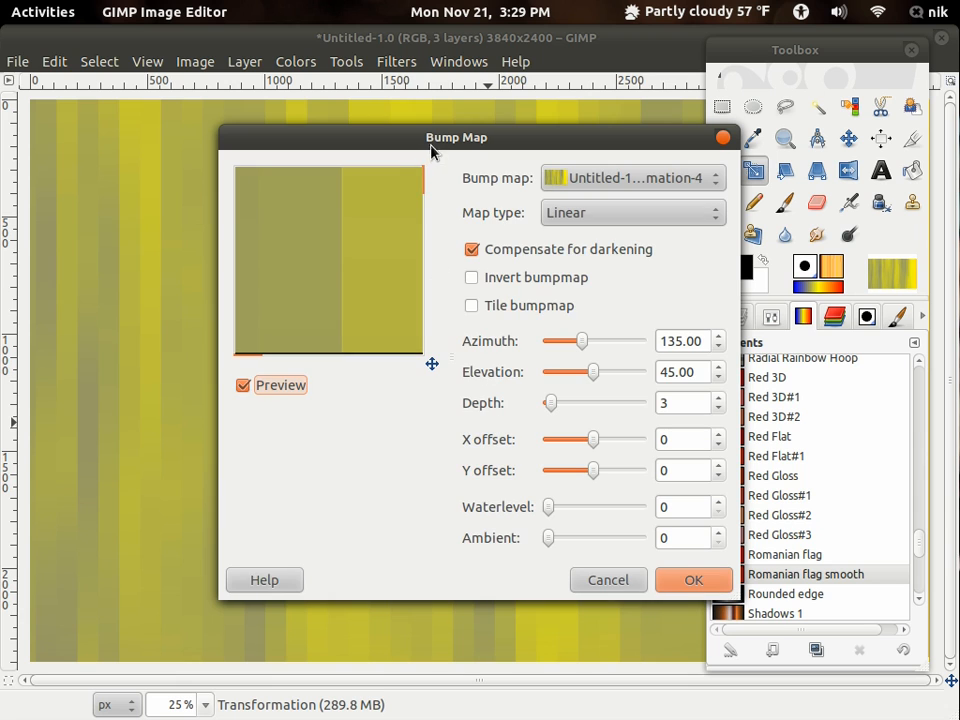
pyautogui.moveTo(432, 150); pyautogui.dragTo(250, 80)
pyautogui.moveTo(546, 518); pyautogui.dragTo(864, 657)
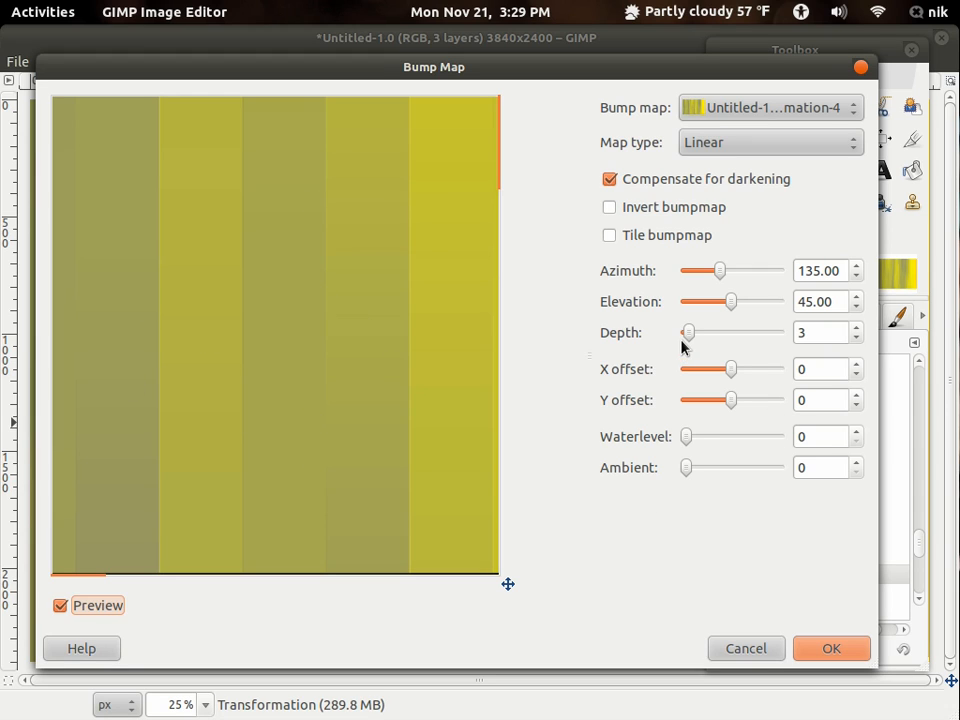
pyautogui.moveTo(684, 338); pyautogui.dragTo(728, 336)
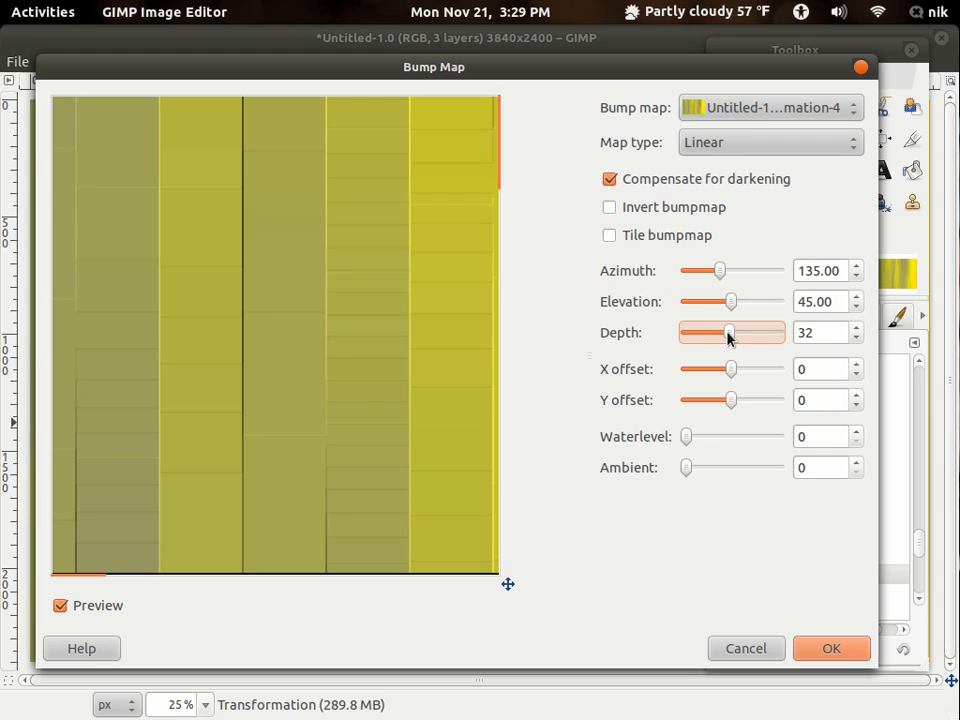
pyautogui.moveTo(728, 338); pyautogui.dragTo(733, 335)
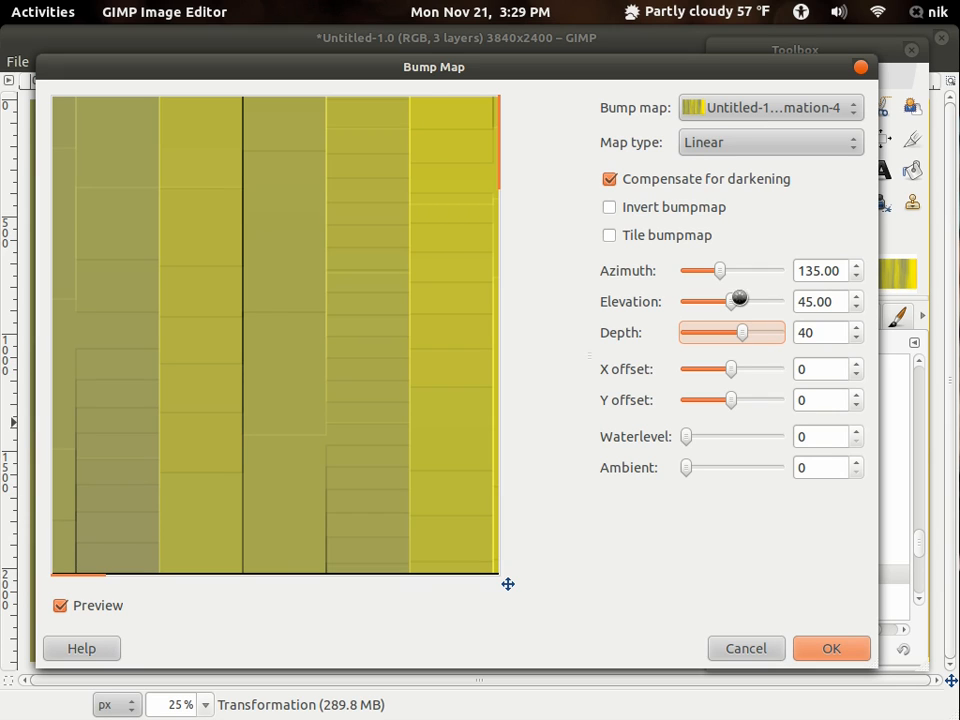
pyautogui.moveTo(733, 306); pyautogui.dragTo(735, 306)
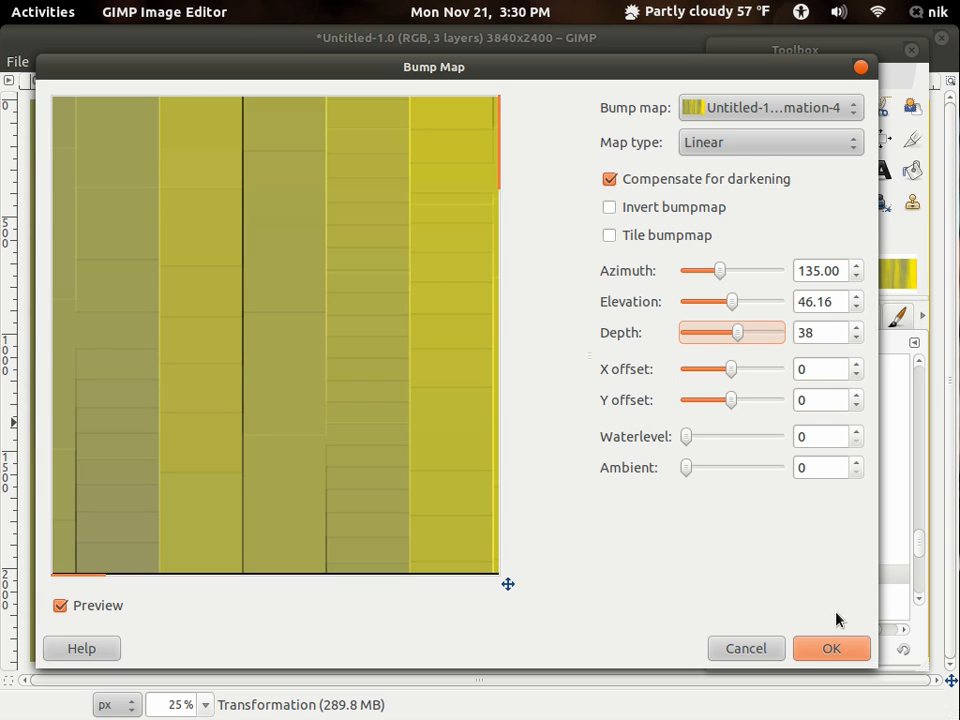
pyautogui.click(833, 650)
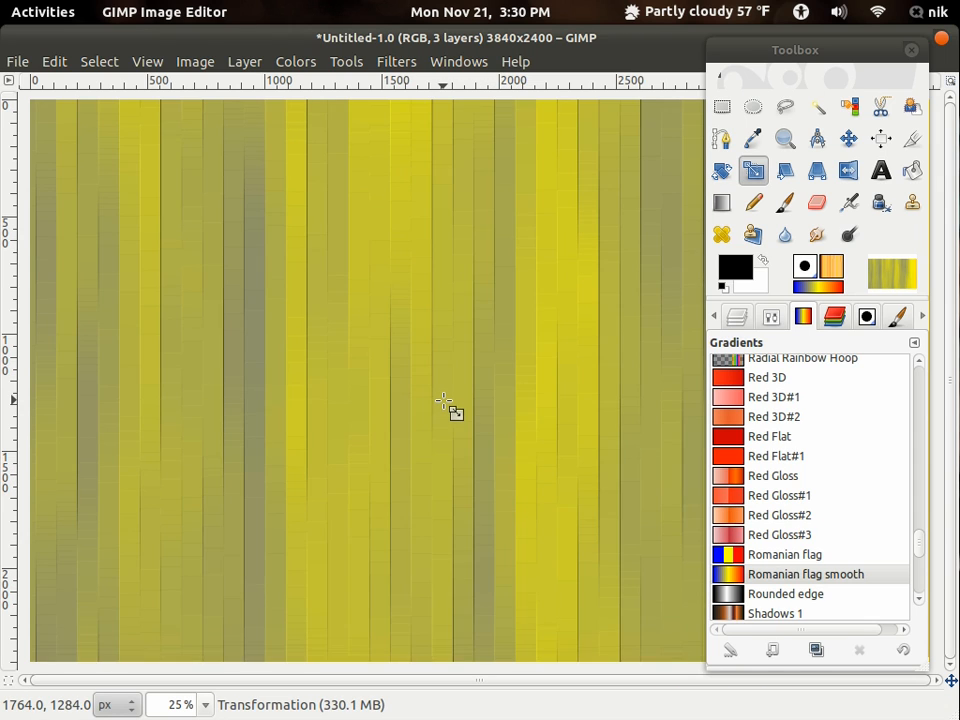
# - Blur the embossed Transformation layer vertically with another Gaussian Blur, 0 px horizontal and 469 px vertical
pyautogui.press('1')
pyautogui.scroll(-3, 443, 401)
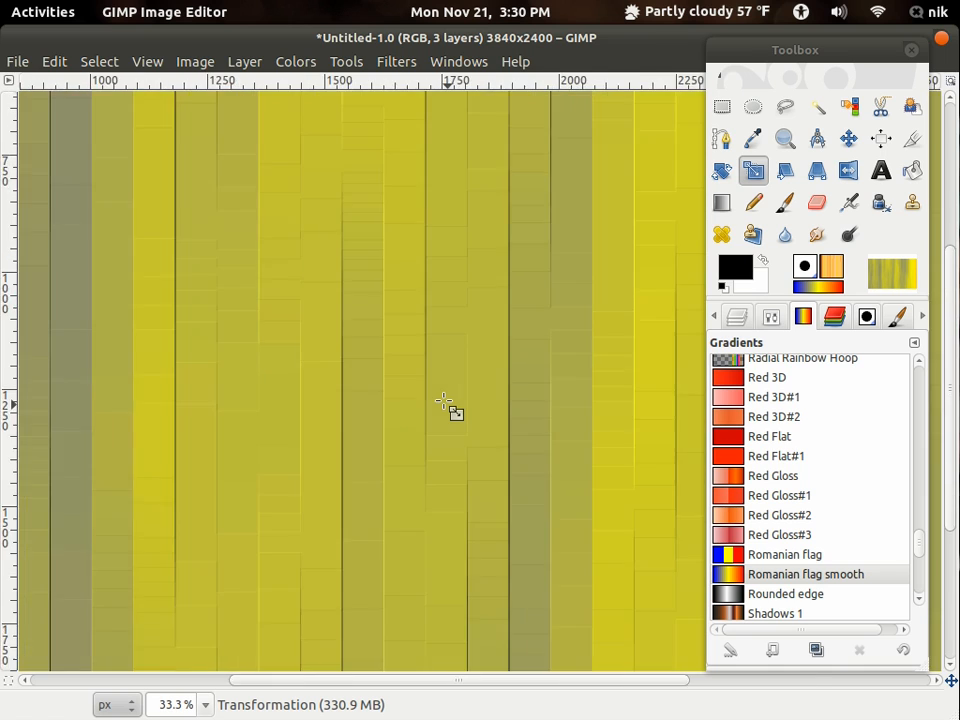
pyautogui.scroll(5, 430, 405)
pyautogui.scroll(-4, 294, 404)
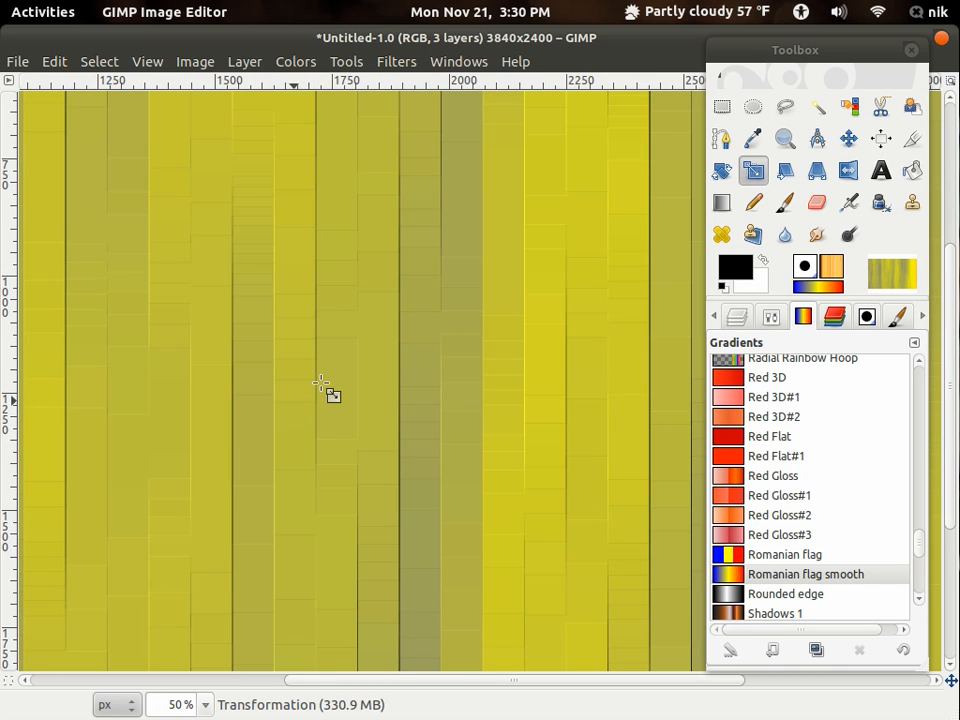
pyautogui.click(404, 64)
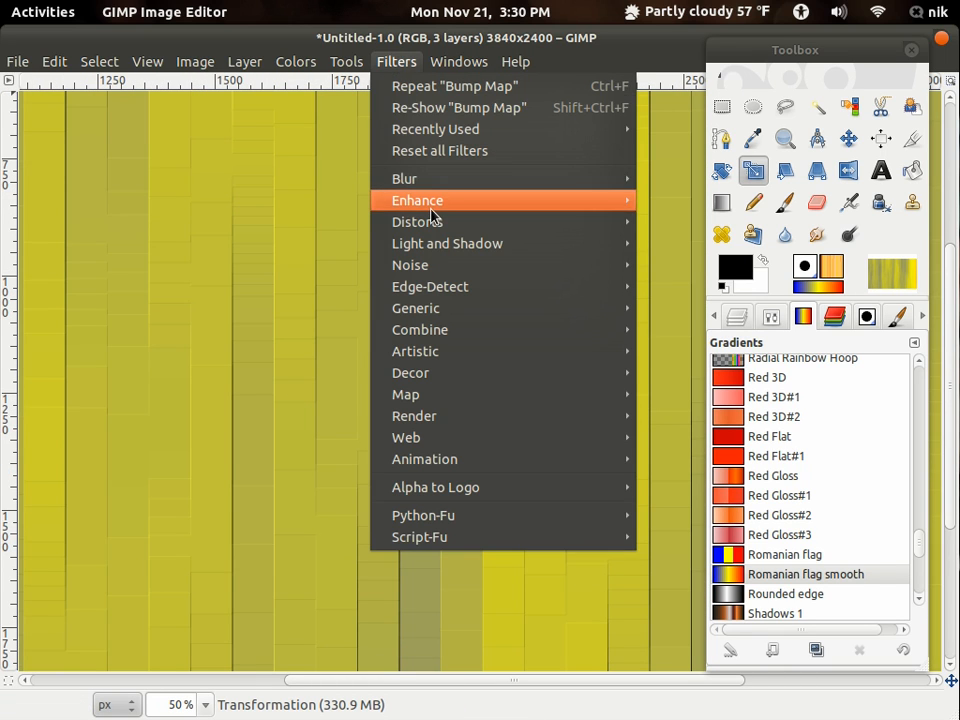
pyautogui.moveTo(440, 182)
pyautogui.click(693, 201)
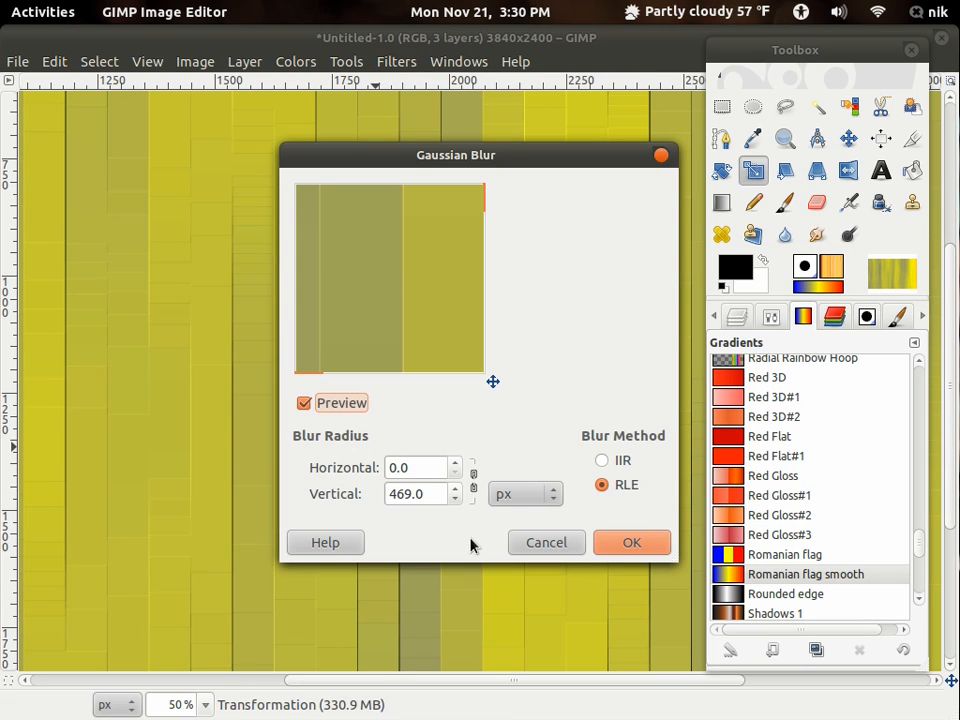
pyautogui.click(630, 544)
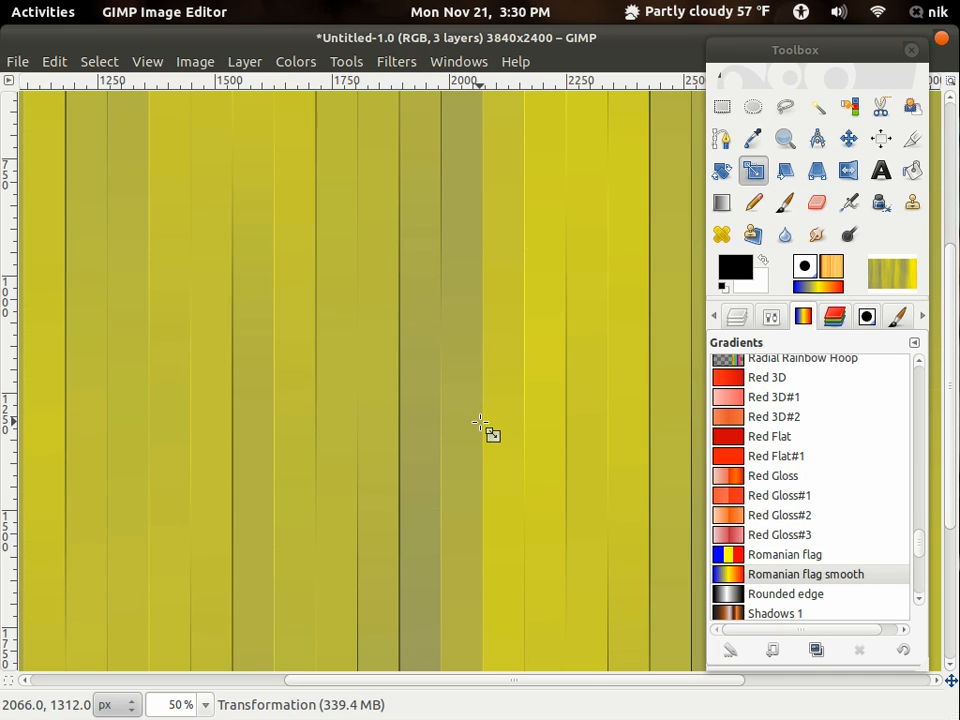
# - Change the Transformation layer's blend mode to Soft light over the orange background
pyautogui.hotkey('shift', 'ctrl', 'j')
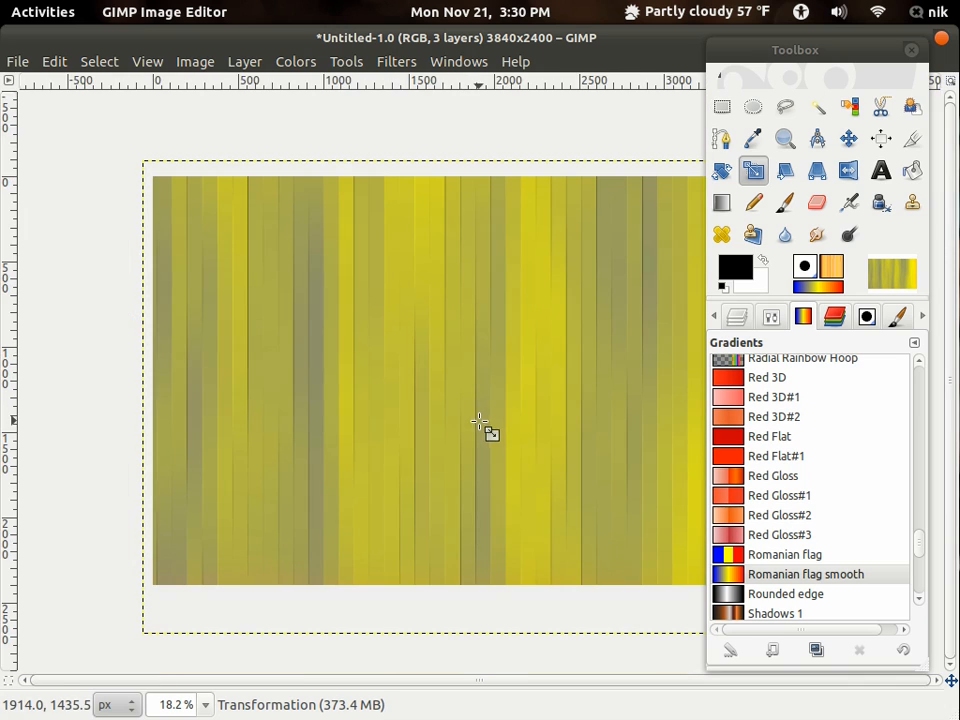
pyautogui.click(737, 317)
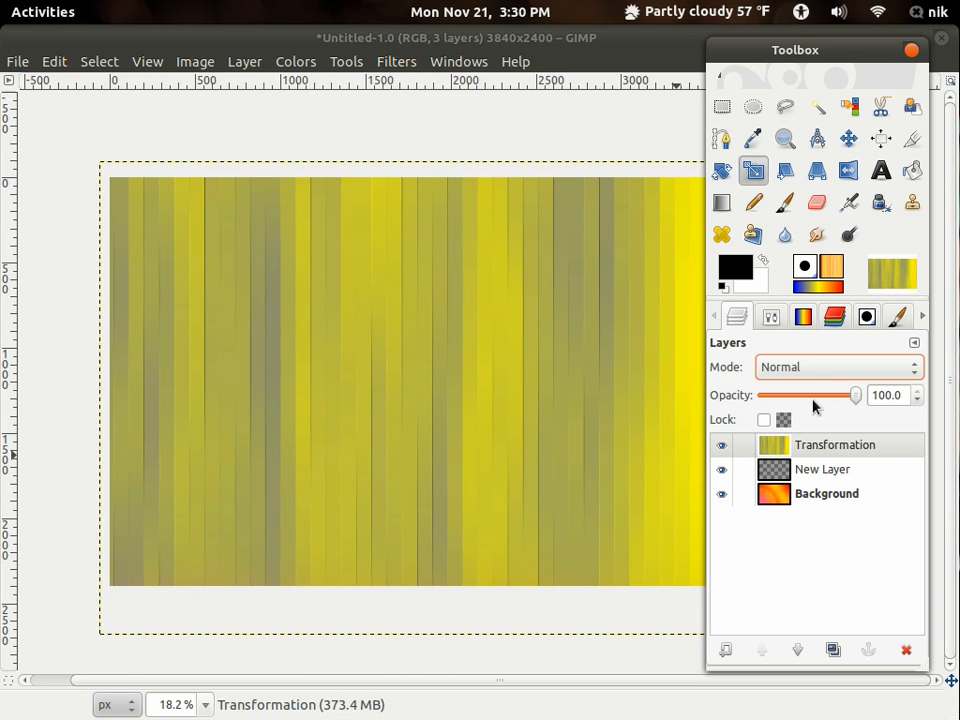
pyautogui.click(809, 370)
pyautogui.click(814, 624)
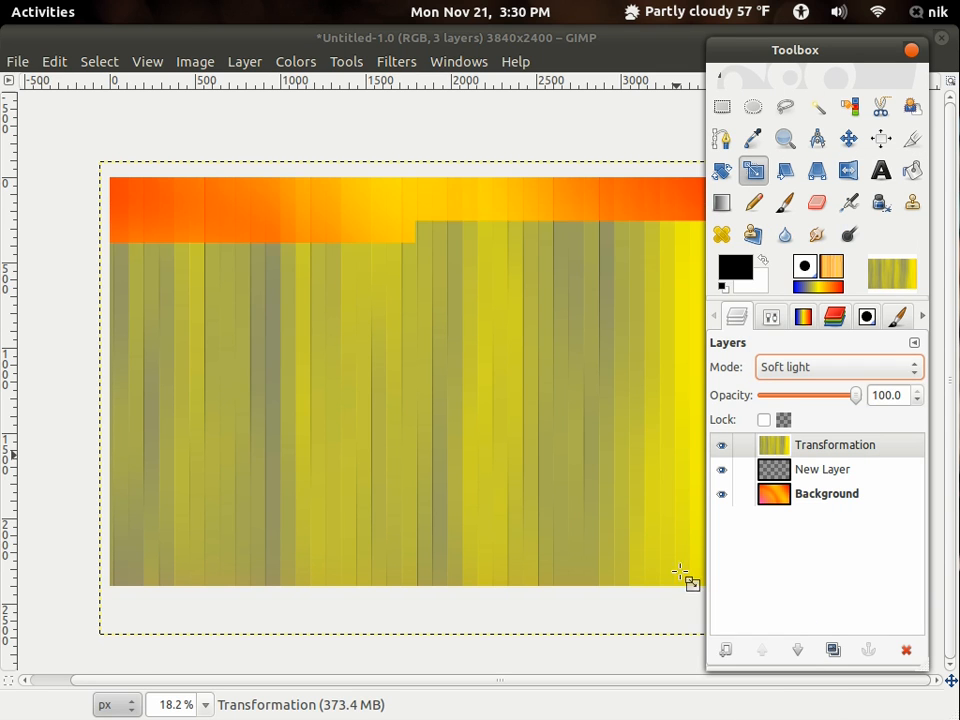
# - Duplicate the Soft light Transformation layer to strengthen the stripe effect
pyautogui.scroll(3, 463, 435)
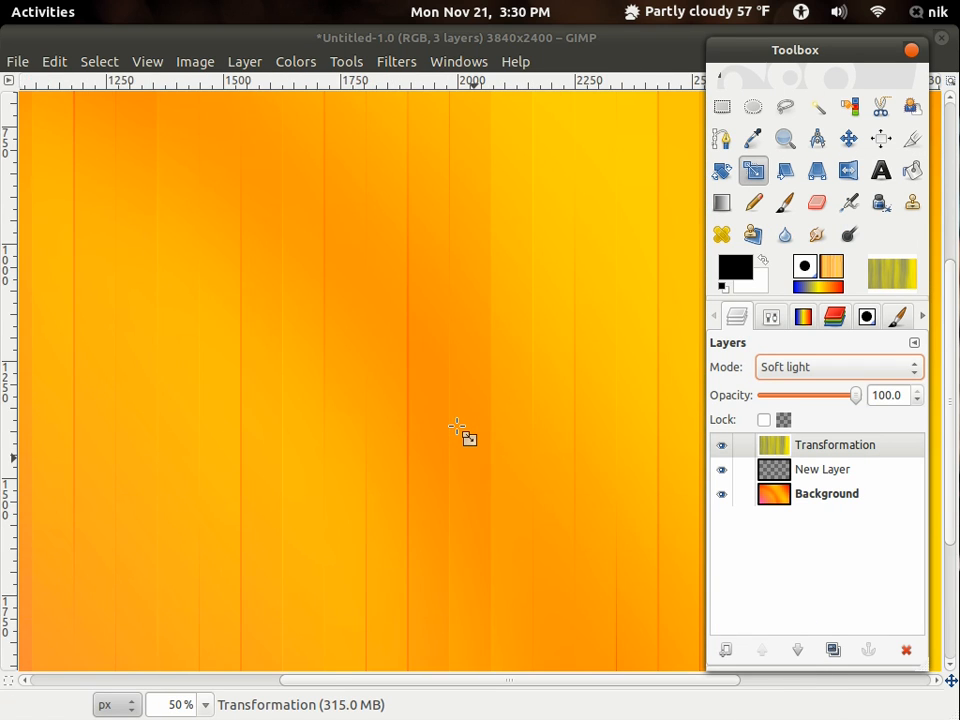
pyautogui.scroll(1, 457, 427)
pyautogui.scroll(-2, 457, 427)
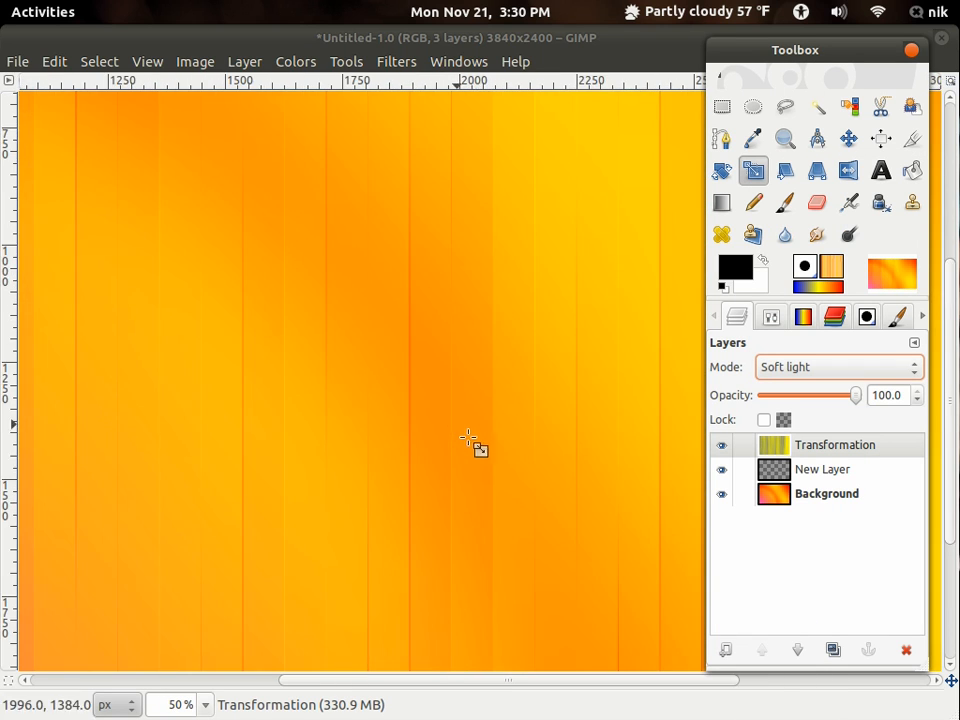
pyautogui.click(833, 650)
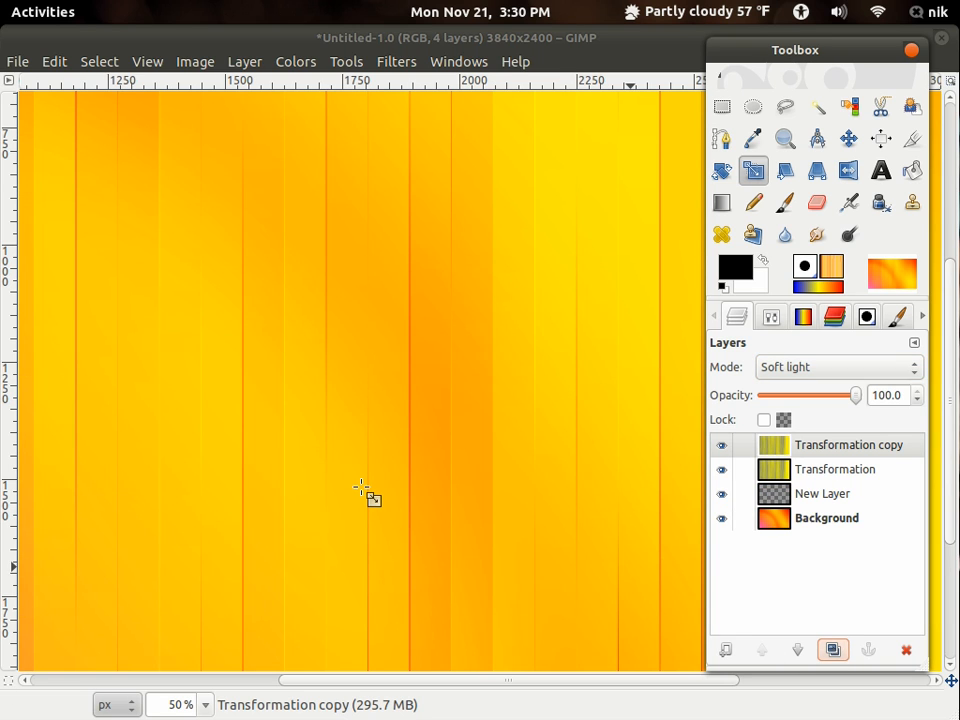
# - Try a further duplicate of the Transformation copy layer, check the stripes, and delete that extra layer
pyautogui.scroll(-4, 362, 488)
pyautogui.scroll(2, 390, 473)
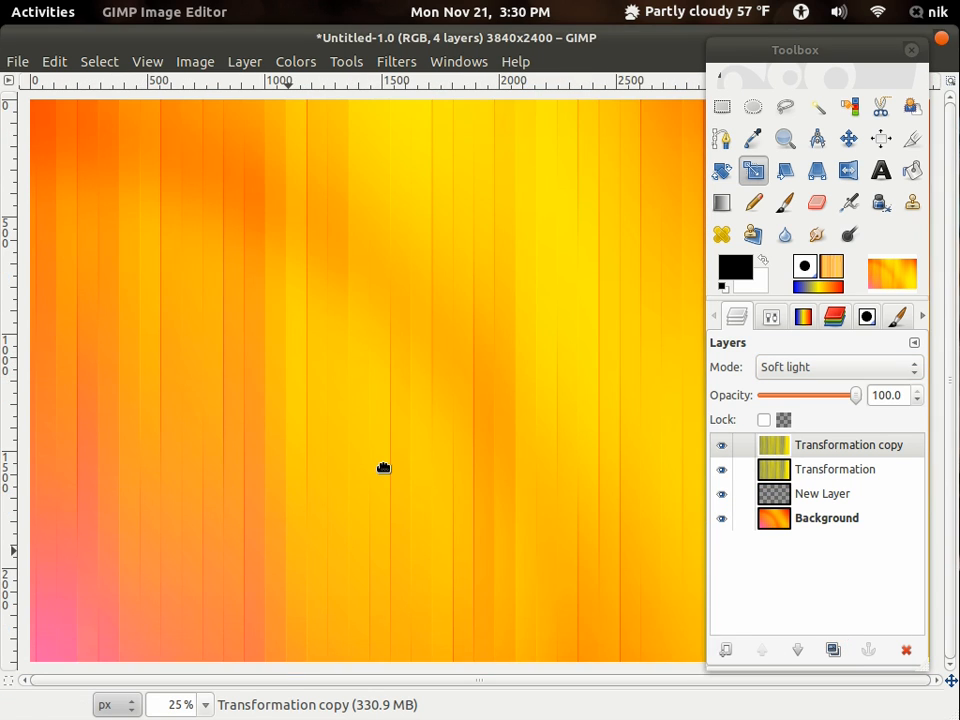
pyautogui.moveTo(384, 468); pyautogui.dragTo(360, 456)
pyautogui.click(833, 651)
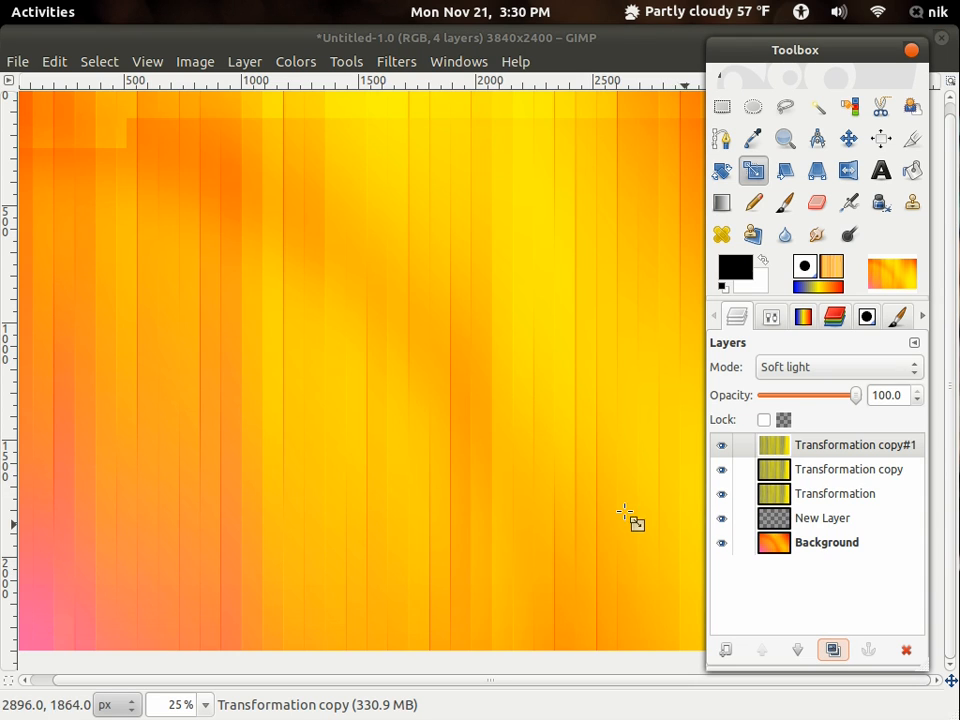
pyautogui.scroll(-2, 471, 510)
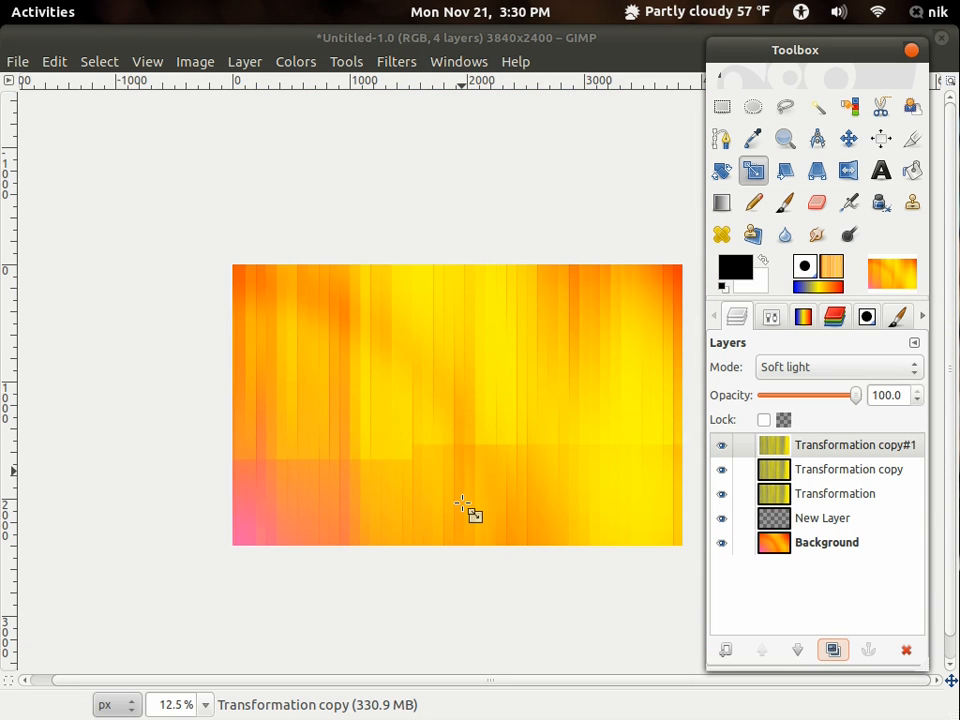
pyautogui.scroll(2, 463, 503)
pyautogui.scroll(1, 463, 503)
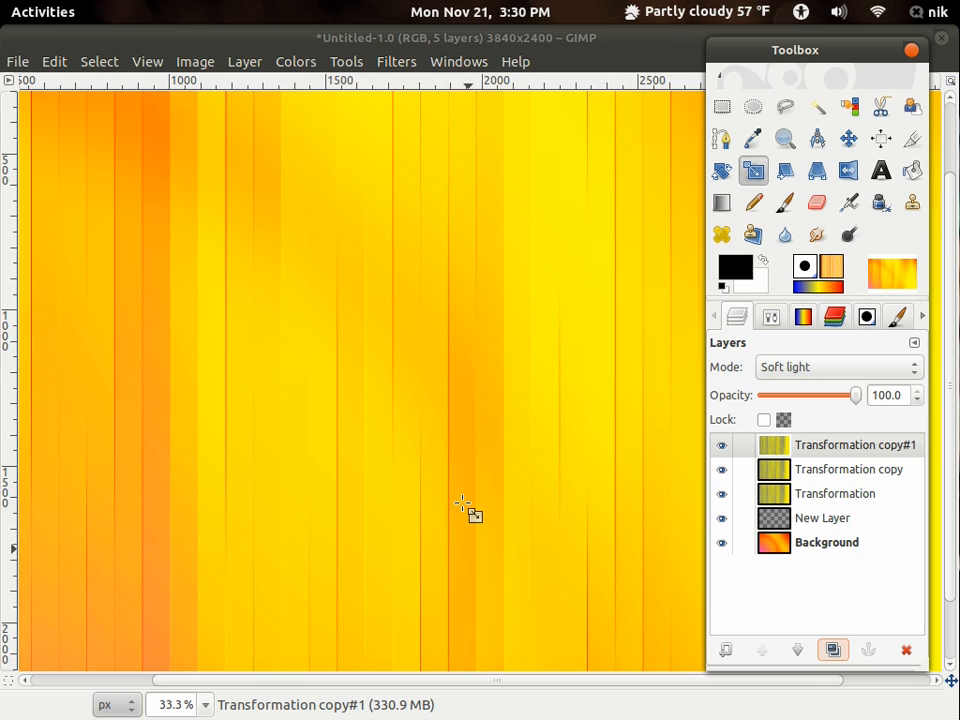
pyautogui.scroll(-1, 465, 508)
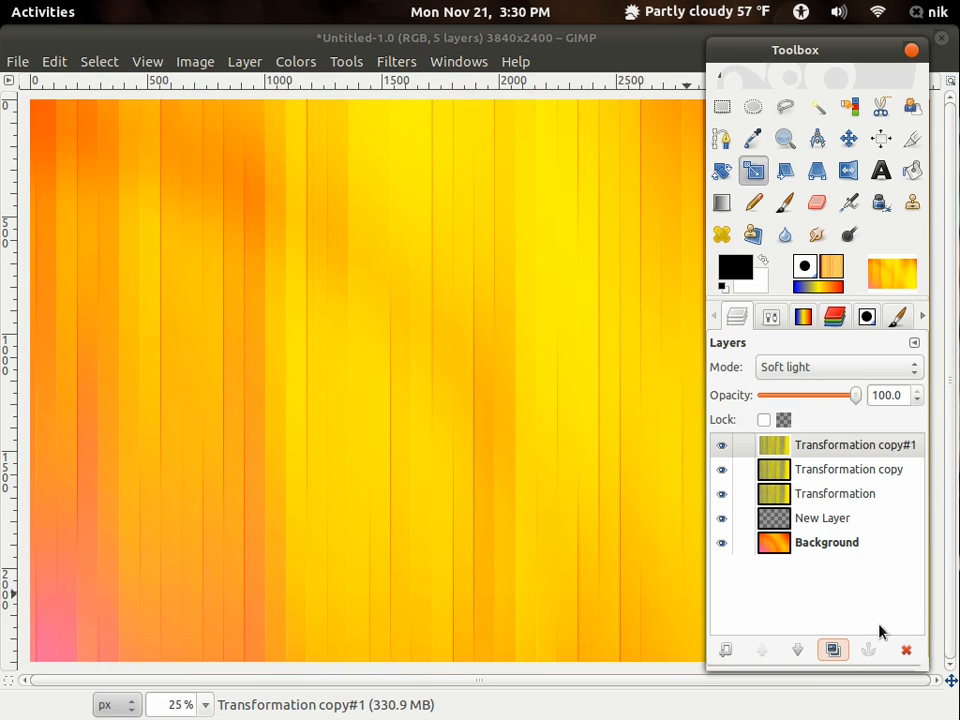
pyautogui.click(904, 651)
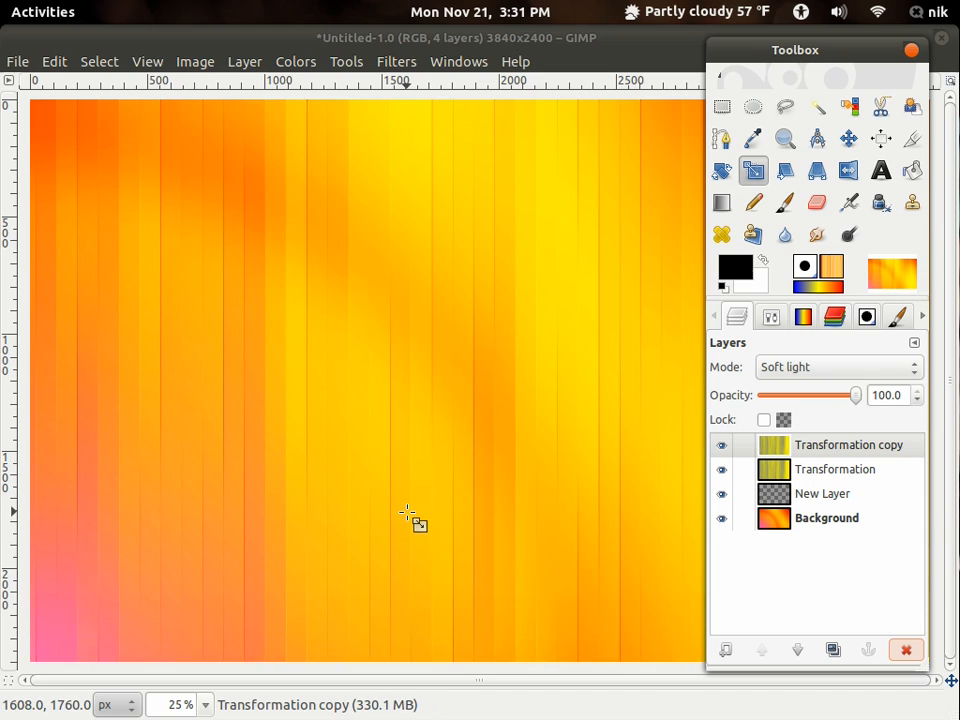
# - Try Fuzzy Select on the middle stripes of the Transformation copy layer and undo the resulting selections
pyautogui.moveTo(408, 511); pyautogui.dragTo(407, 494)
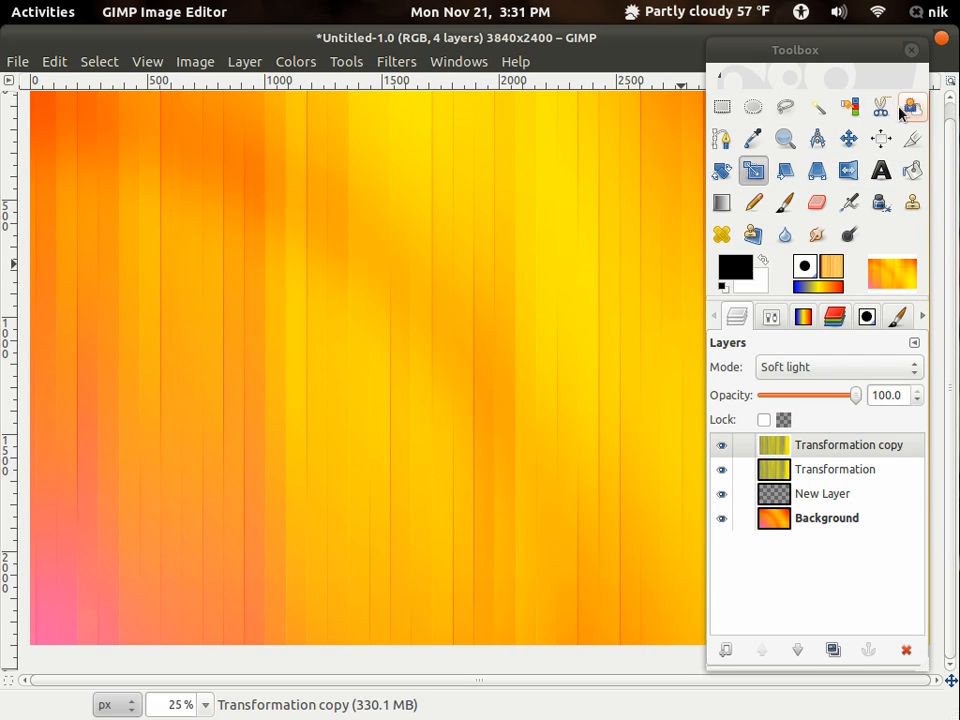
pyautogui.click(817, 108)
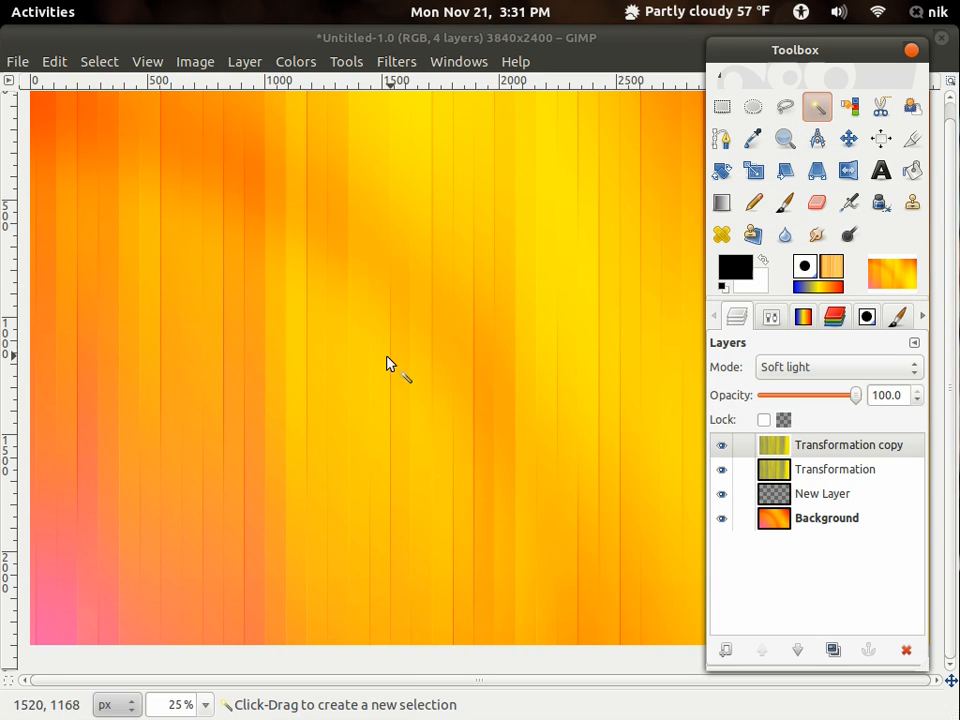
pyautogui.scroll(2, 356, 349)
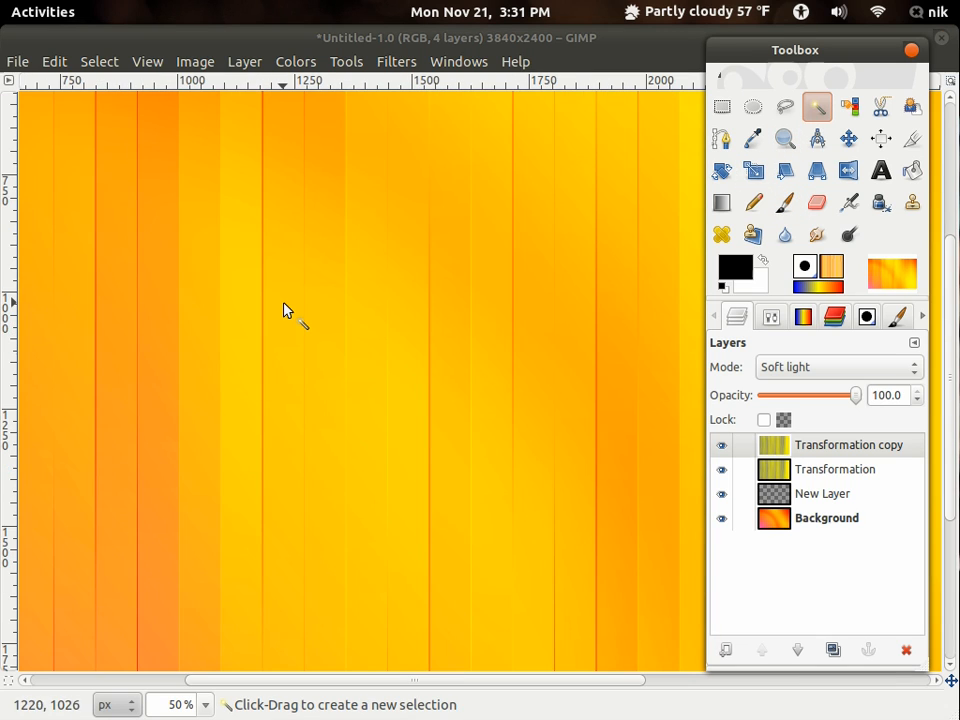
pyautogui.scroll(-3, 283, 310)
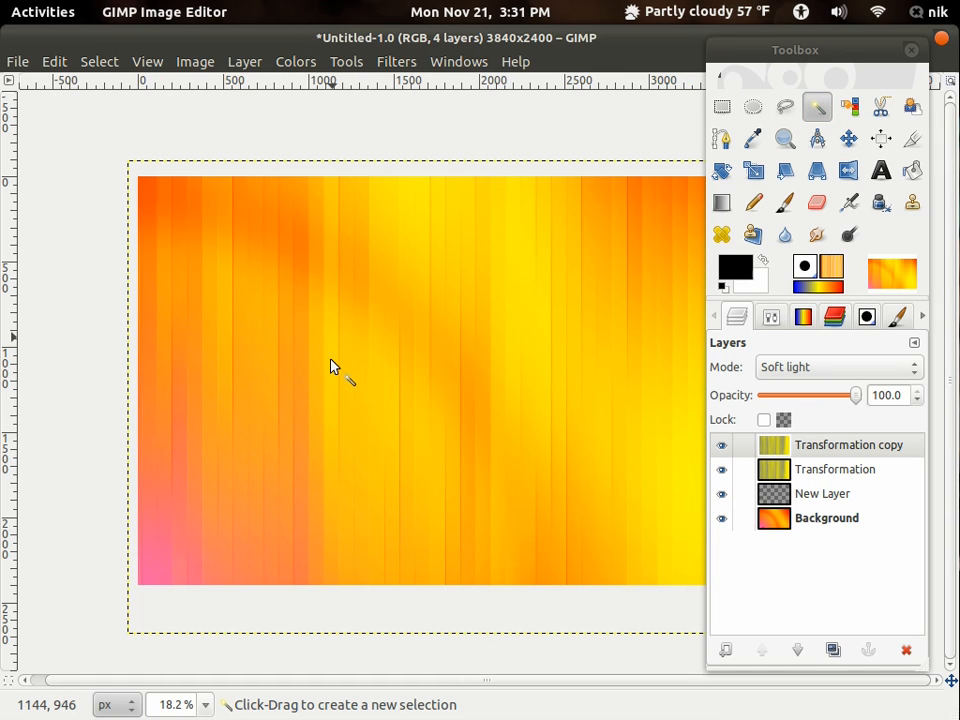
pyautogui.click(332, 366)
pyautogui.moveTo(336, 391); pyautogui.dragTo(253, 322)
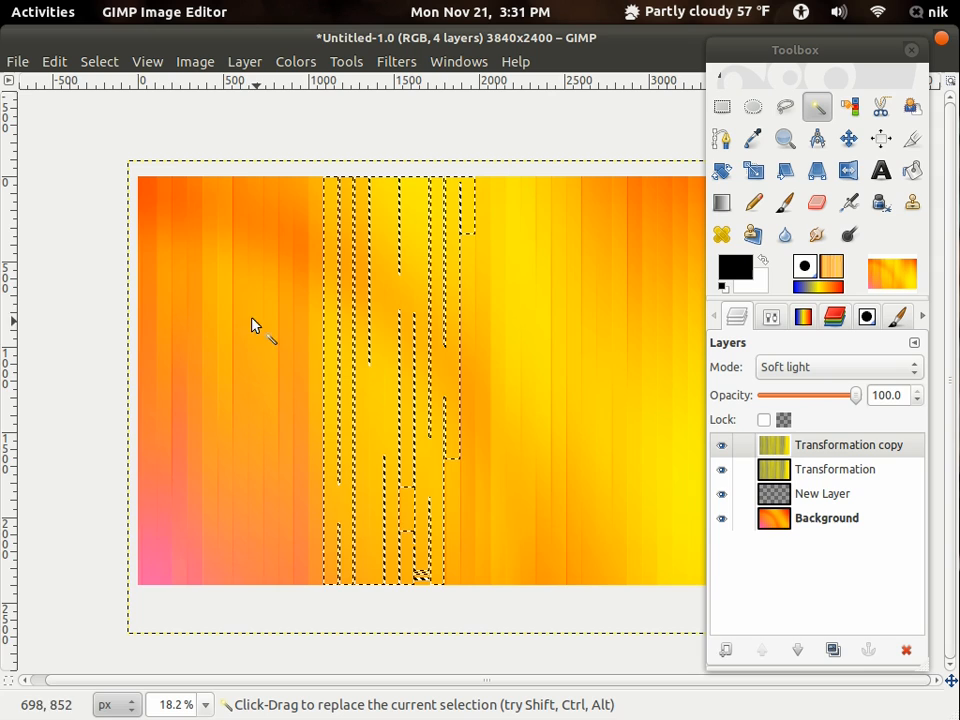
pyautogui.moveTo(426, 396); pyautogui.dragTo(606, 512)
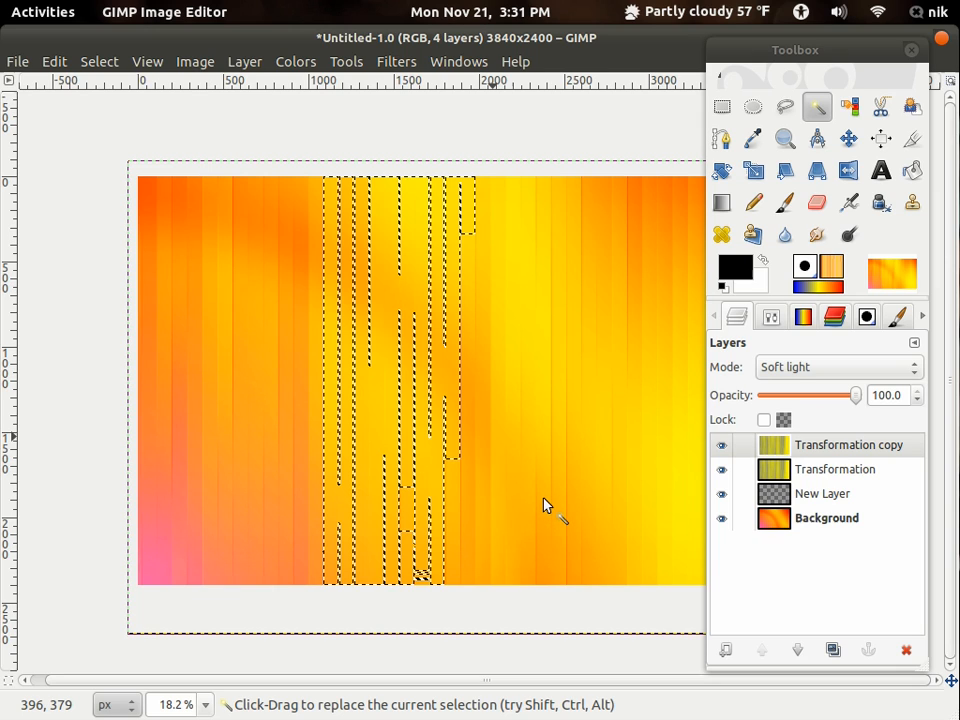
pyautogui.click(515, 358)
pyautogui.moveTo(536, 366); pyautogui.dragTo(447, 358)
pyautogui.hotkey('ctrl', 'z')
pyautogui.hotkey('ctrl', 'z')
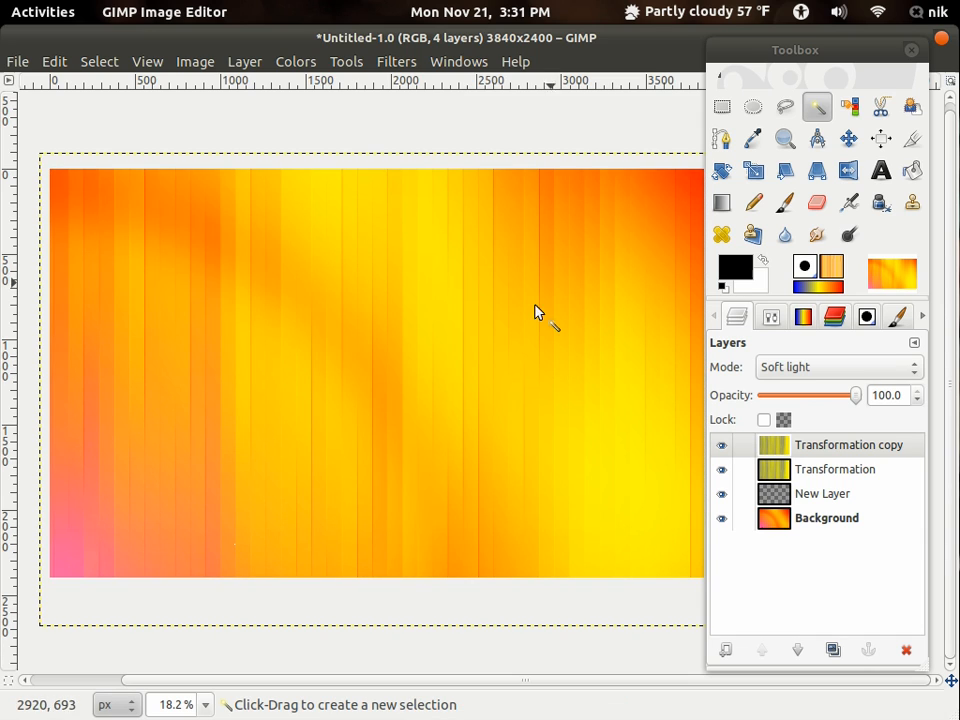
# - Fuzzy-select the orange-yellow stripes right of the image centre and set Fuzzy Select to add to the current selection
pyautogui.click(392, 370)
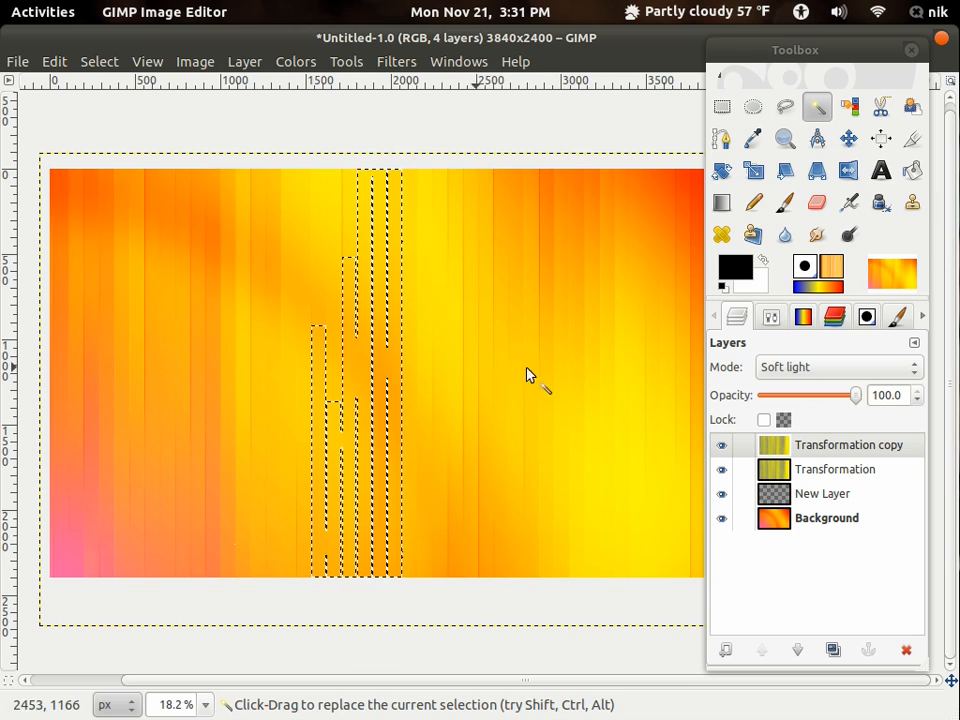
pyautogui.click(577, 372)
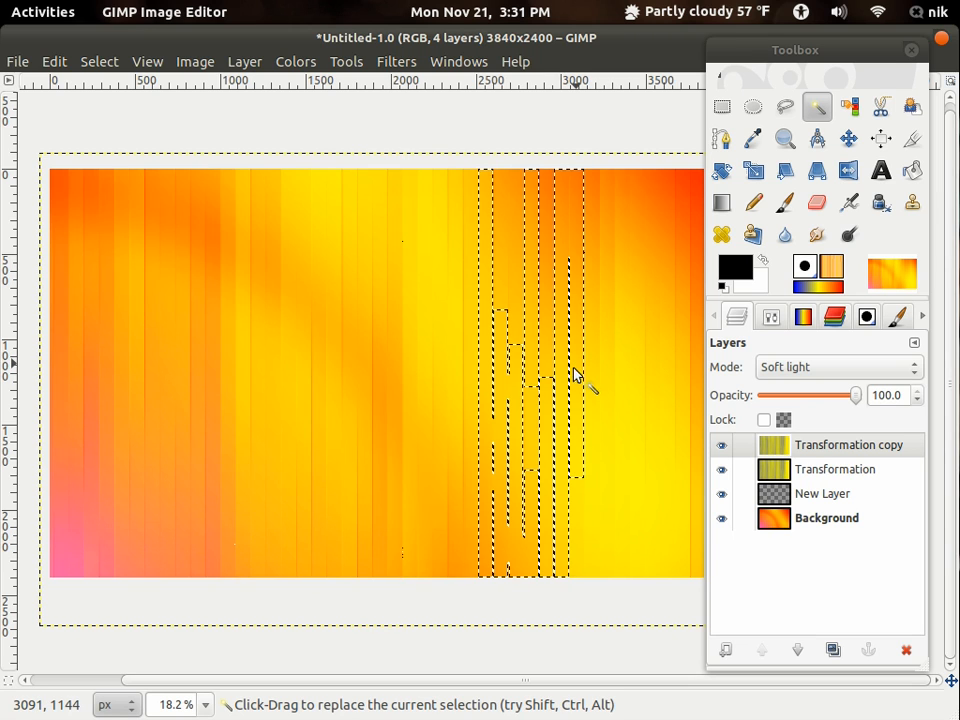
pyautogui.click(773, 317)
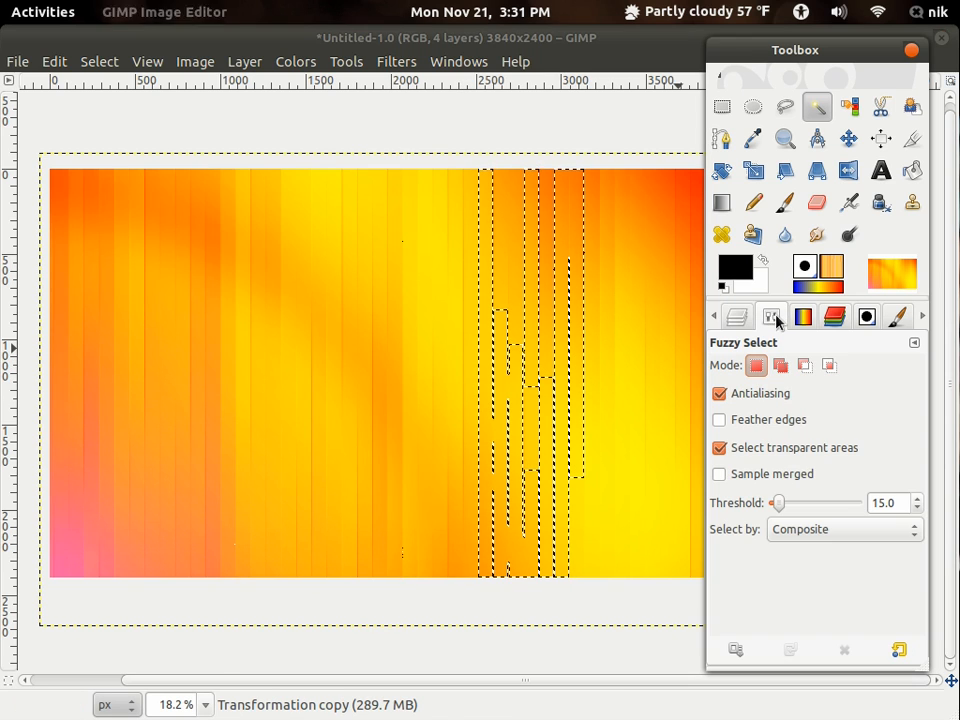
pyautogui.click(781, 366)
# - Add more vertical stripes across the yellow, orange and pink areas of the Transformation copy layer to the fuzzy selection
pyautogui.click(636, 418)
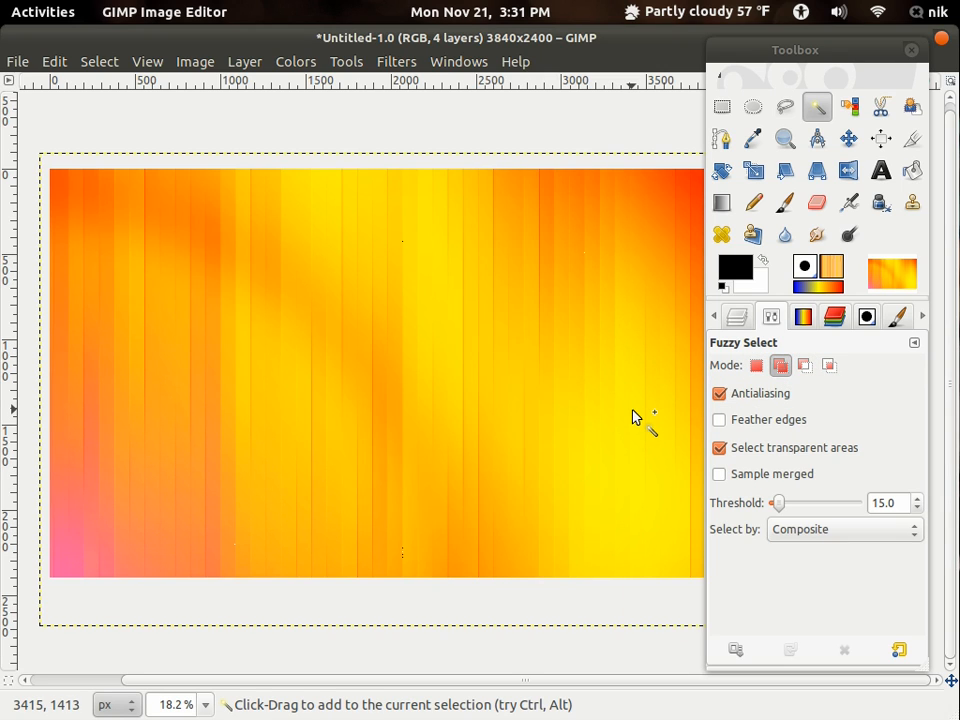
pyautogui.click(388, 430)
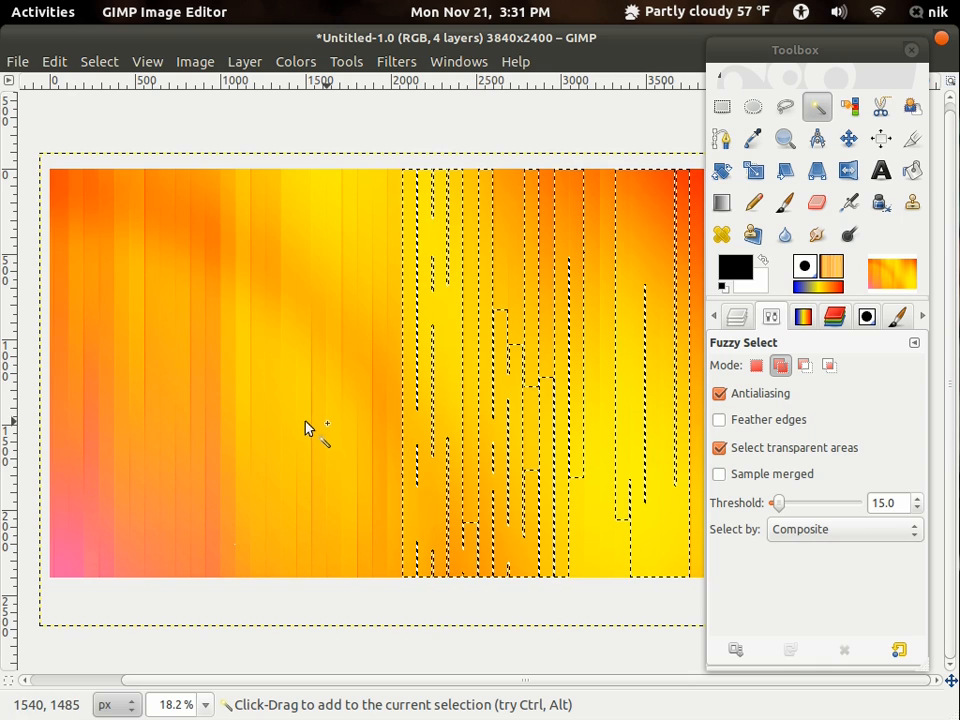
pyautogui.click(237, 486)
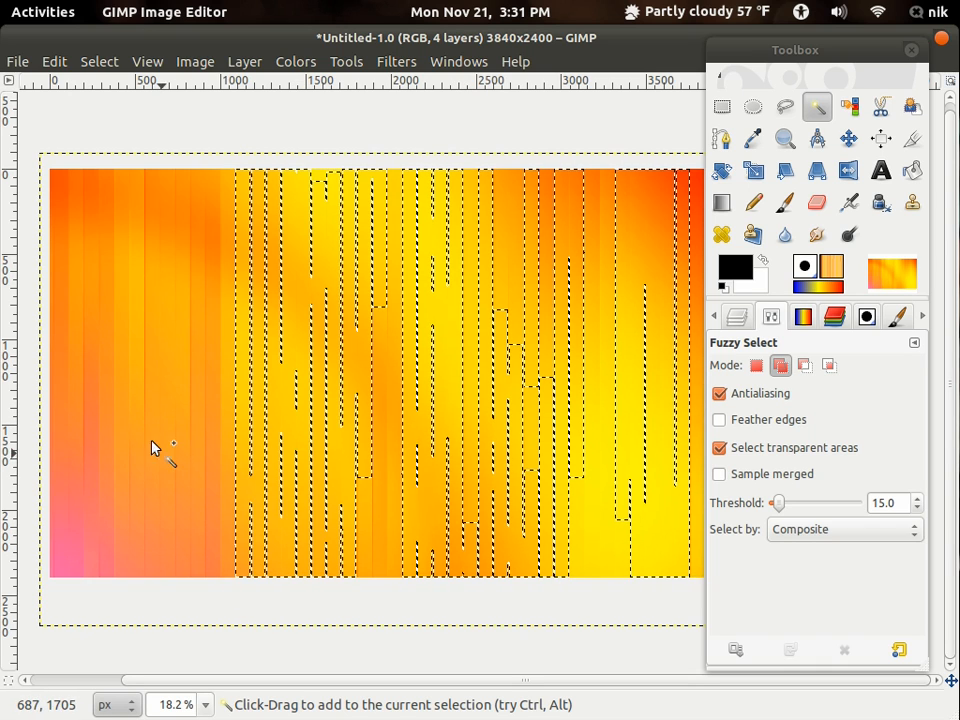
pyautogui.click(143, 500)
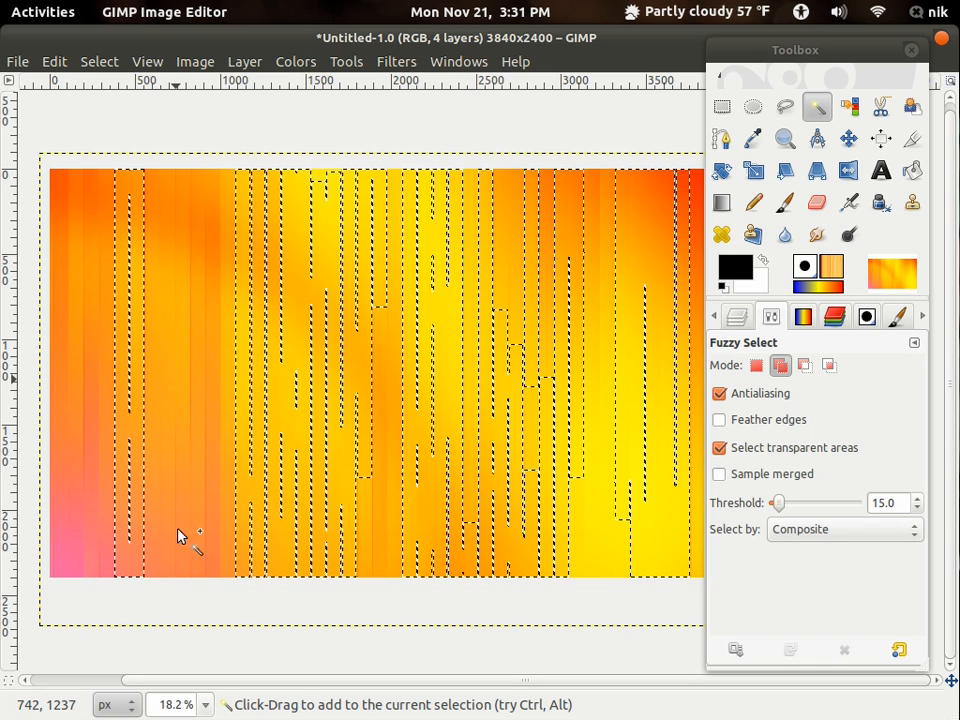
pyautogui.click(156, 568)
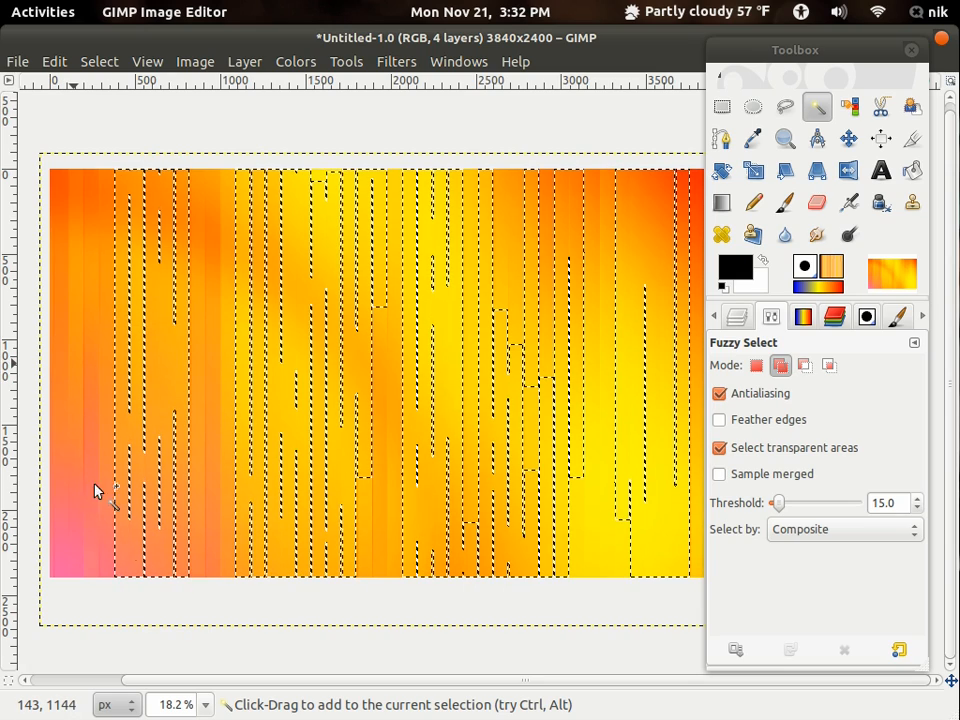
pyautogui.click(112, 540)
pyautogui.click(221, 381)
pyautogui.scroll(-2, 434, 427)
pyautogui.scroll(3, 437, 428)
pyautogui.scroll(-1, 345, 420)
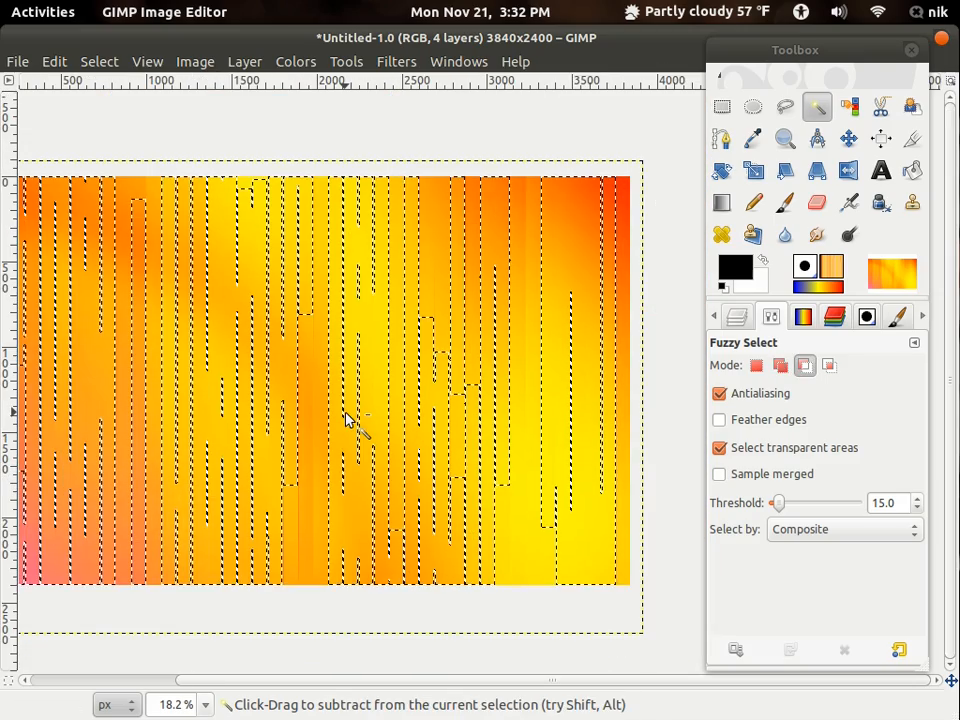
pyautogui.moveTo(381, 413); pyautogui.dragTo(413, 413)
# - Invert the stripe selection and grow it by 1 pixel
pyautogui.click(99, 62)
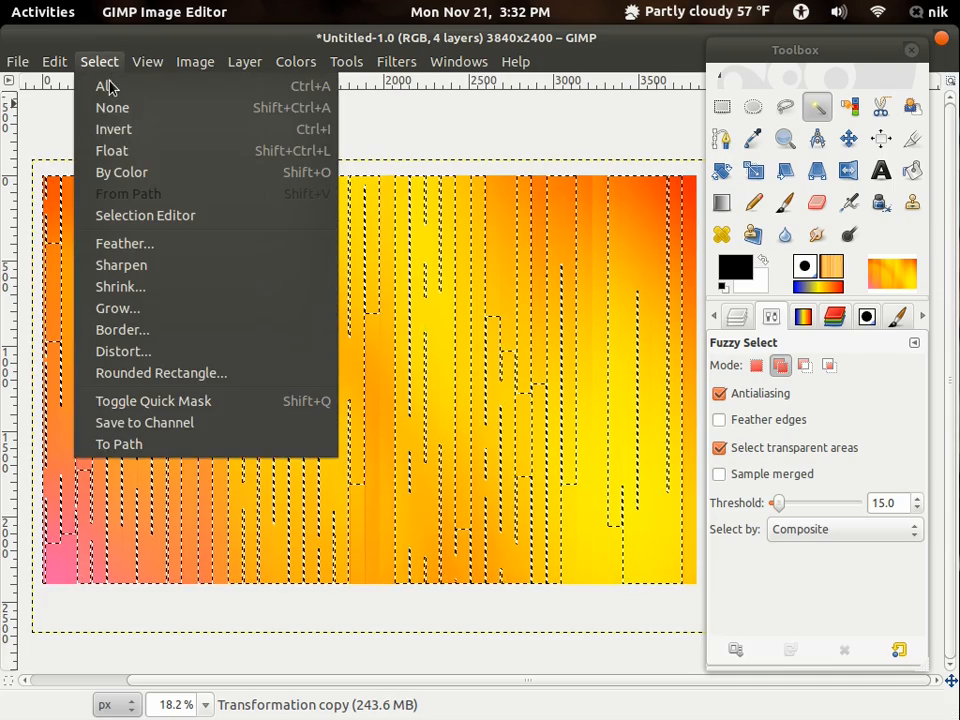
pyautogui.click(110, 128)
pyautogui.moveTo(400, 470); pyautogui.dragTo(394, 431)
pyautogui.click(96, 62)
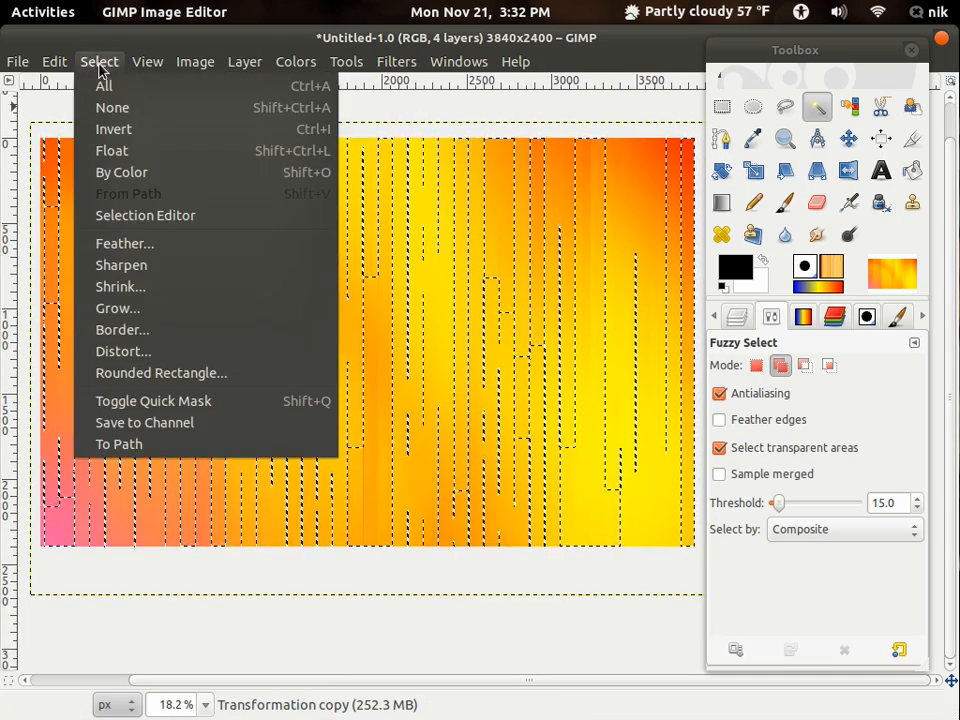
pyautogui.click(118, 308)
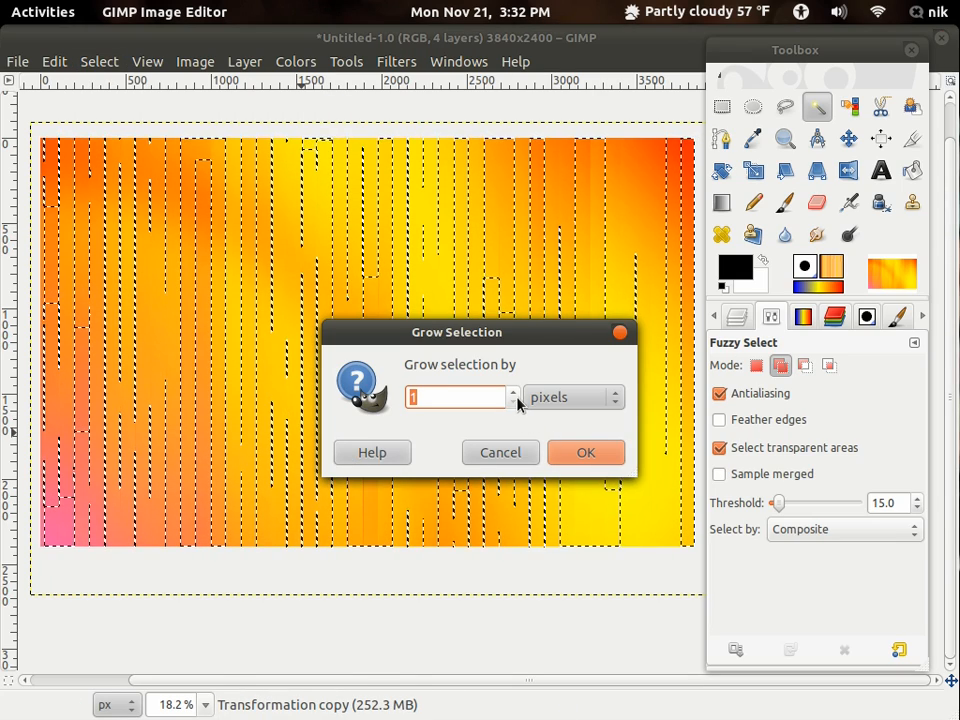
pyautogui.click(586, 455)
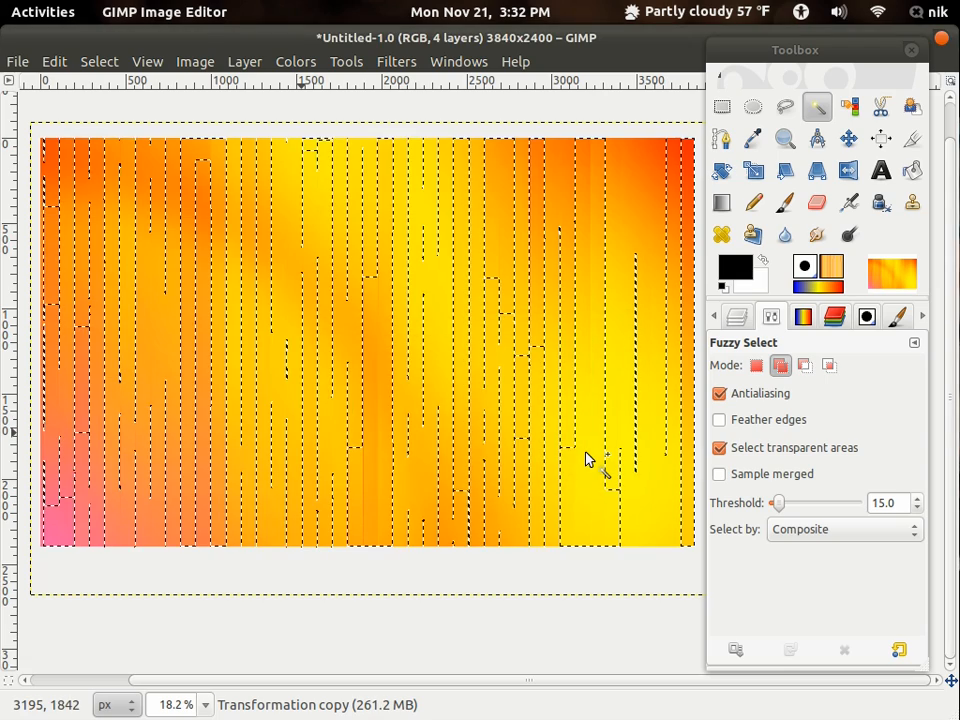
pyautogui.moveTo(474, 454); pyautogui.dragTo(470, 425)
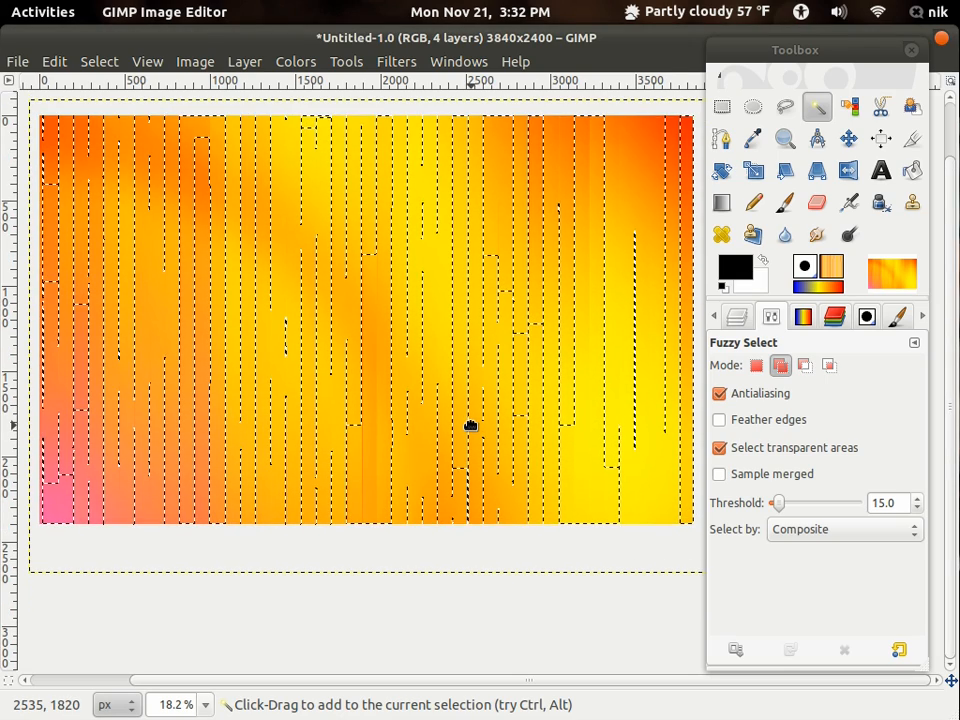
# - Choose the FG to Transparent gradient and set the foreground colour to white
pyautogui.click(803, 316)
pyautogui.scroll(10, 799, 520)
pyautogui.scroll(20, 800, 543)
pyautogui.scroll(10, 803, 534)
pyautogui.scroll(-15, 803, 532)
pyautogui.scroll(2, 803, 530)
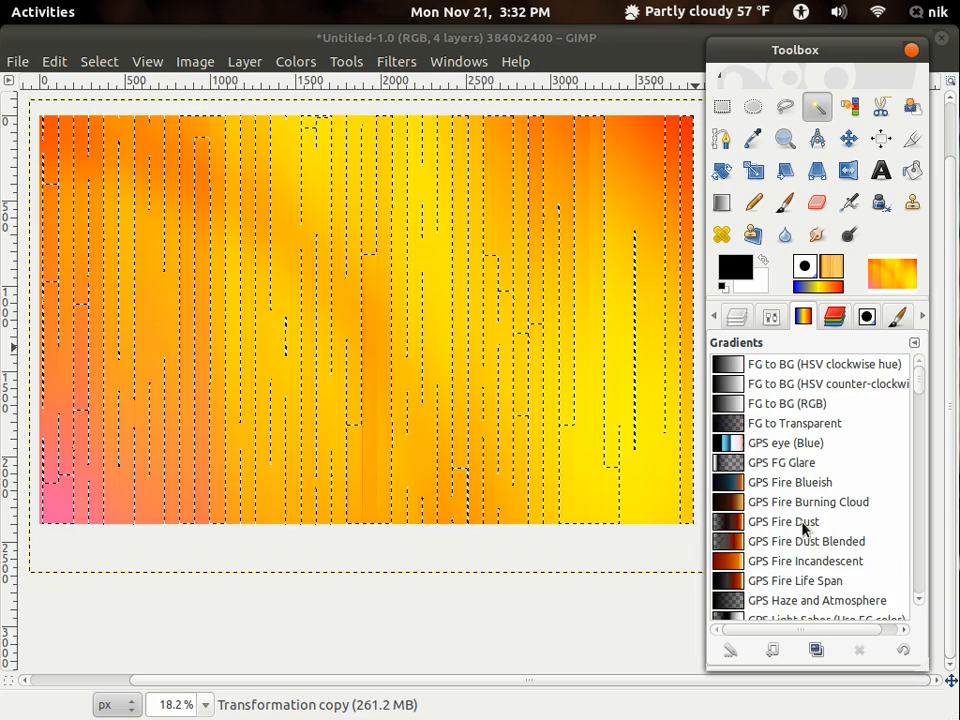
pyautogui.click(763, 425)
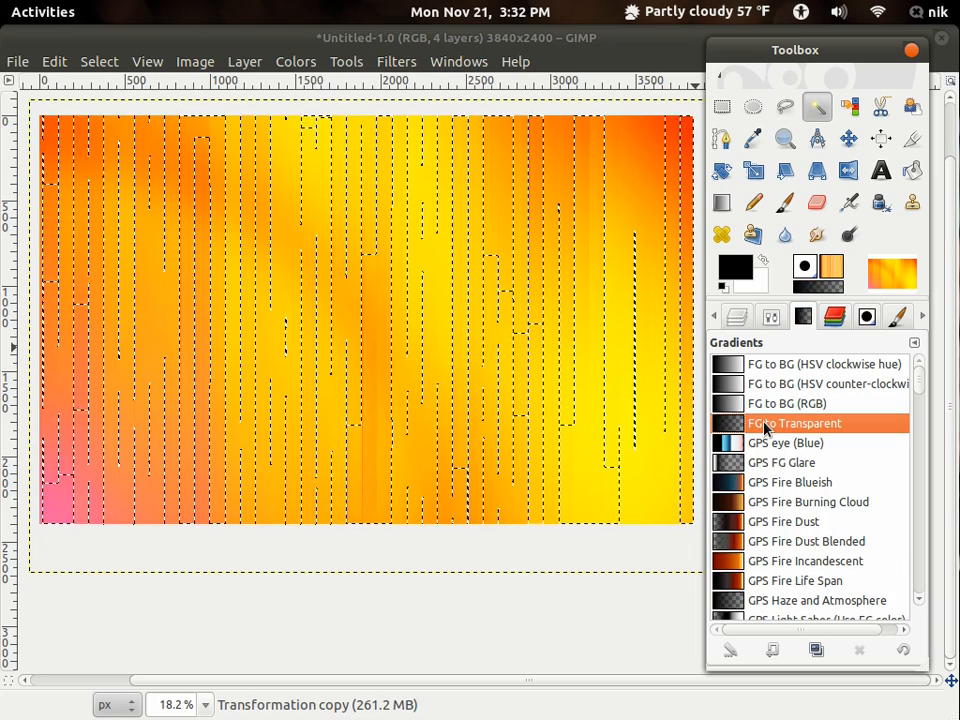
pyautogui.click(735, 268)
pyautogui.moveTo(71, 124); pyautogui.dragTo(160, 266)
pyautogui.click(432, 356)
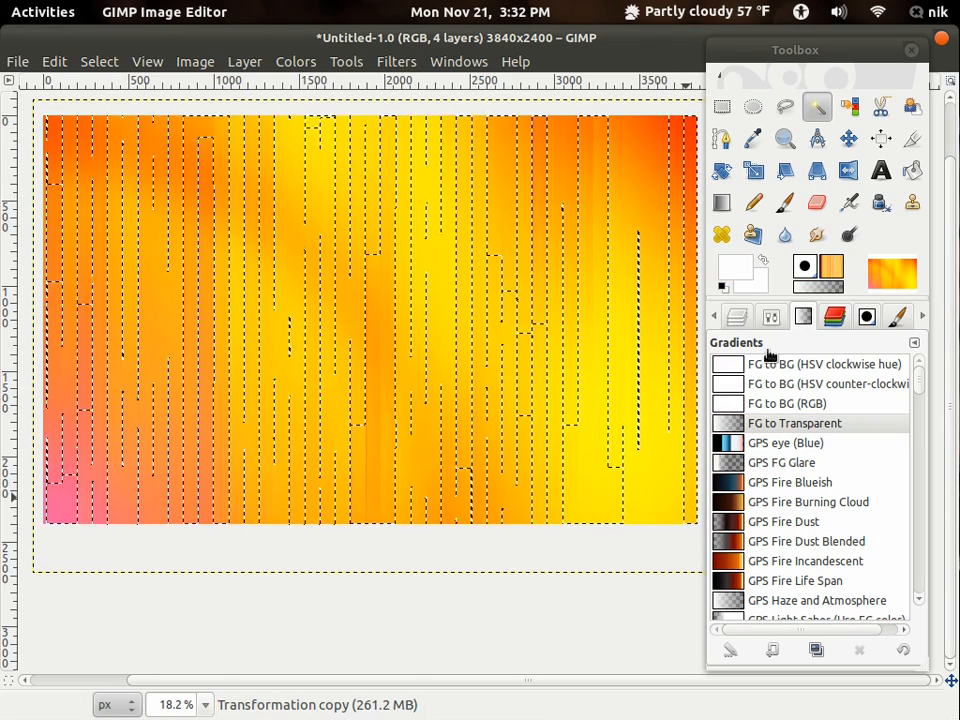
# - With the Blend tool in Overlay mode and Linear shape, draw a gradient upward from below the image to above its upper edge
pyautogui.click(773, 318)
pyautogui.click(721, 204)
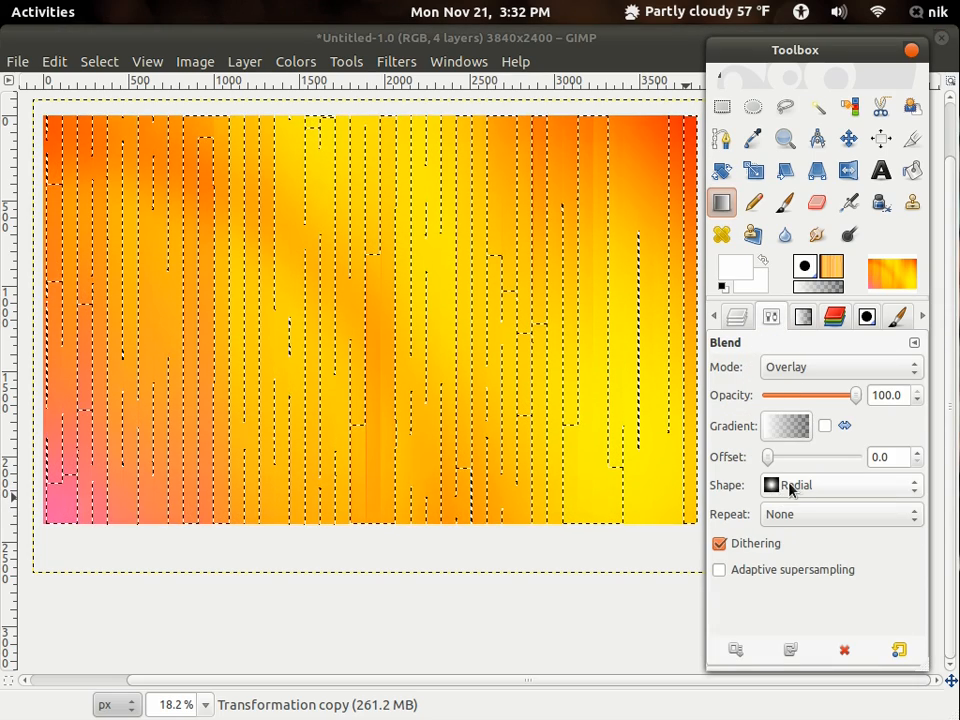
pyautogui.click(791, 486)
pyautogui.click(797, 434)
pyautogui.moveTo(383, 569); pyautogui.dragTo(405, 104)
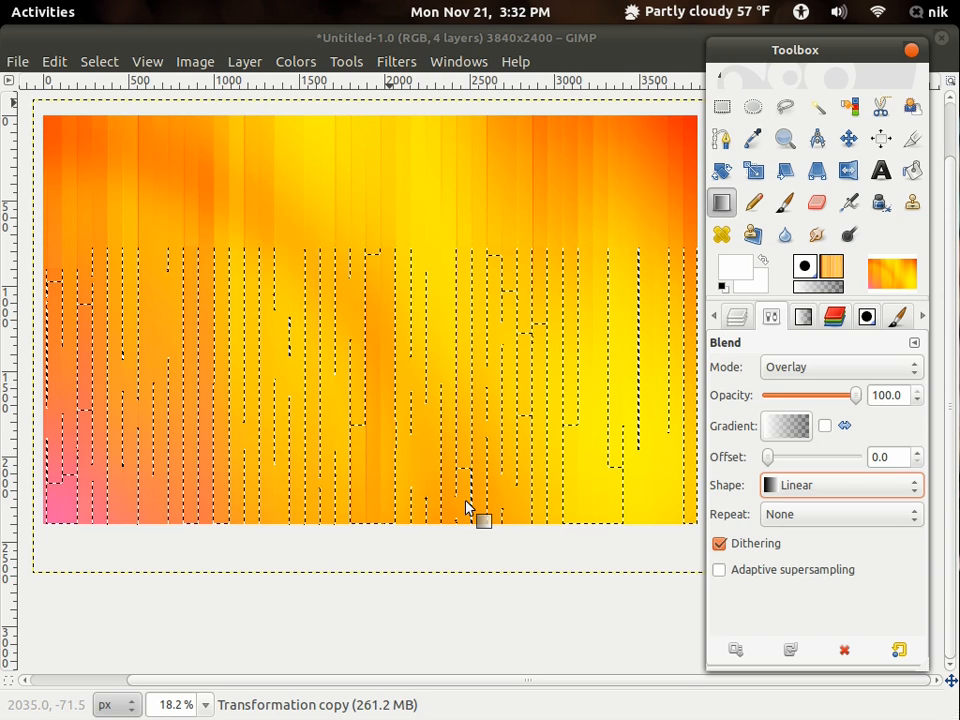
# - Draw two more linear Overlay gradients downward over the selected stripes, one through the middle and one near the pink side
pyautogui.moveTo(464, 531); pyautogui.dragTo(468, 594)
pyautogui.moveTo(405, 181); pyautogui.dragTo(405, 653)
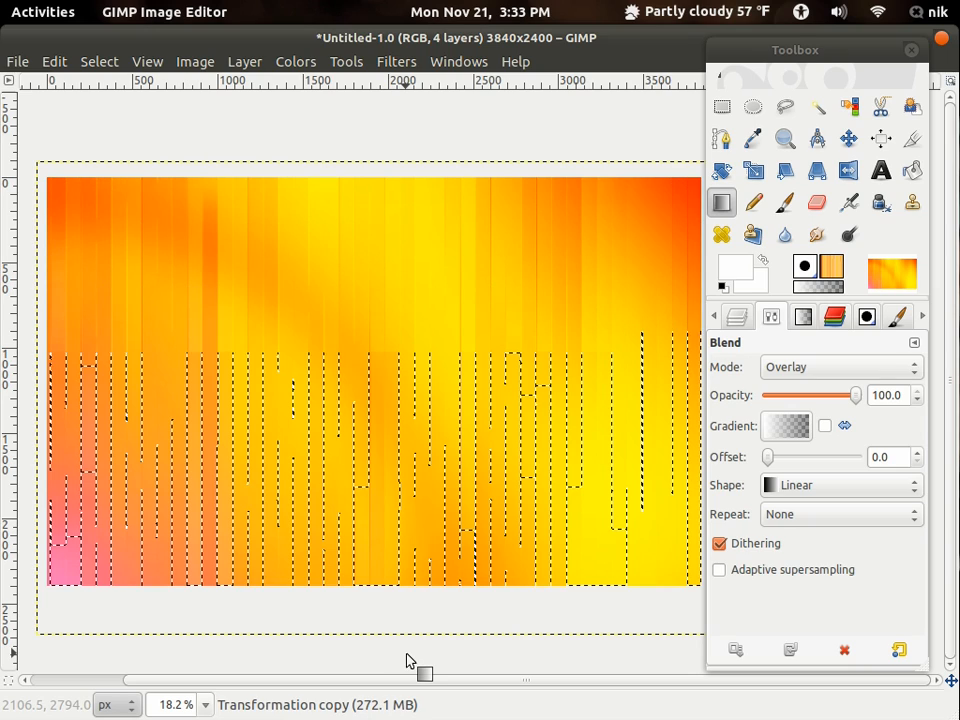
pyautogui.moveTo(247, 606); pyautogui.dragTo(365, 606)
pyautogui.moveTo(212, 150); pyautogui.dragTo(211, 499)
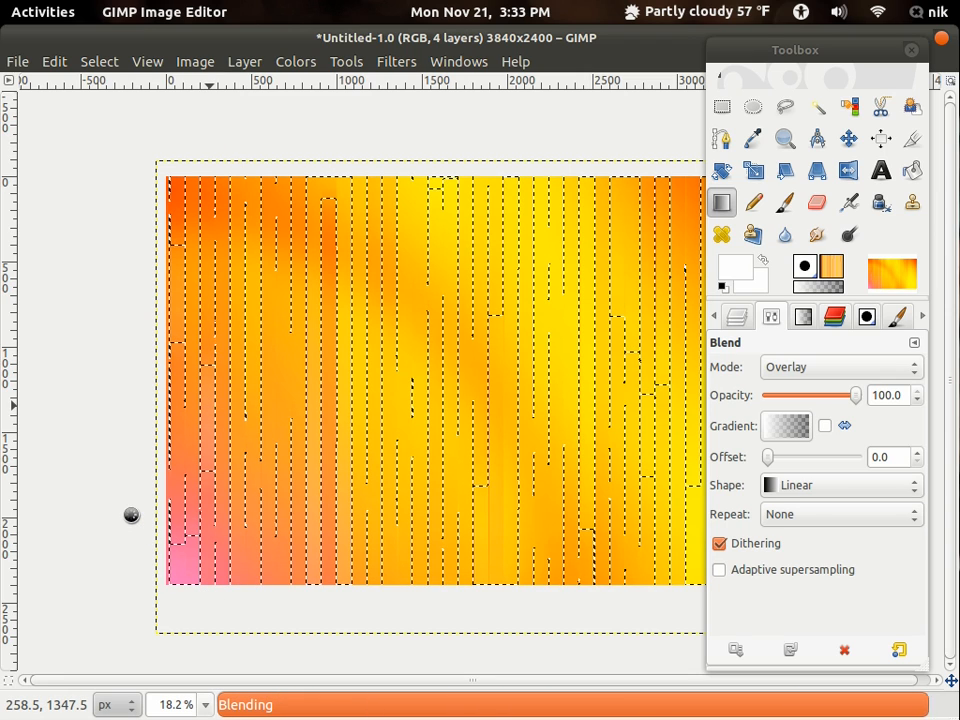
pyautogui.moveTo(131, 453); pyautogui.dragTo(92, 411)
pyautogui.moveTo(520, 632); pyautogui.dragTo(433, 624)
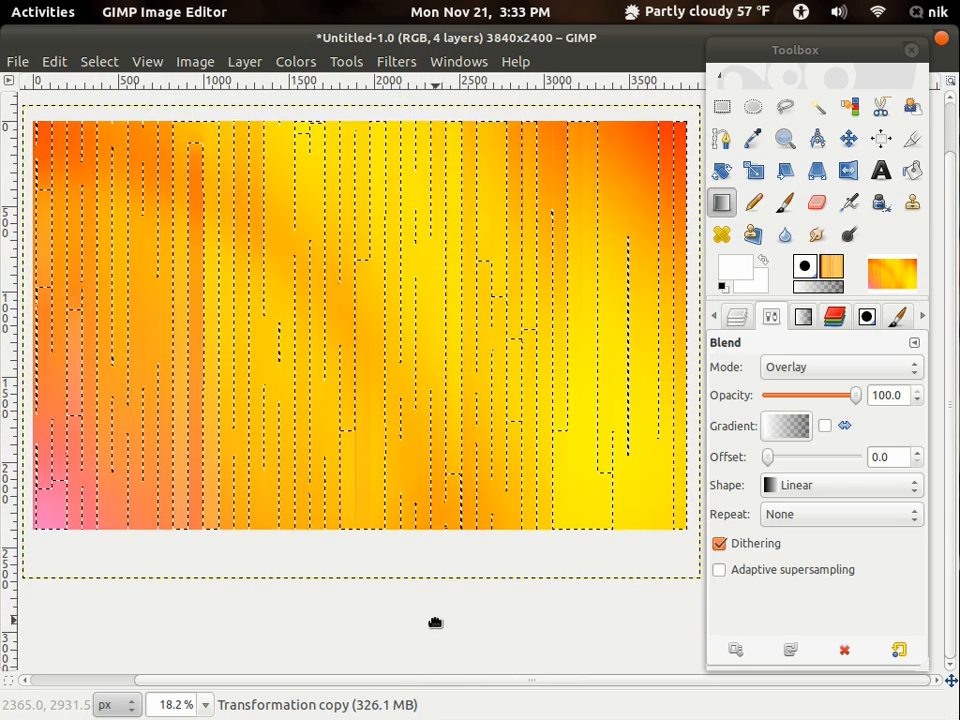
# - Clear the stripe selection
pyautogui.click(100, 62)
pyautogui.click(107, 107)
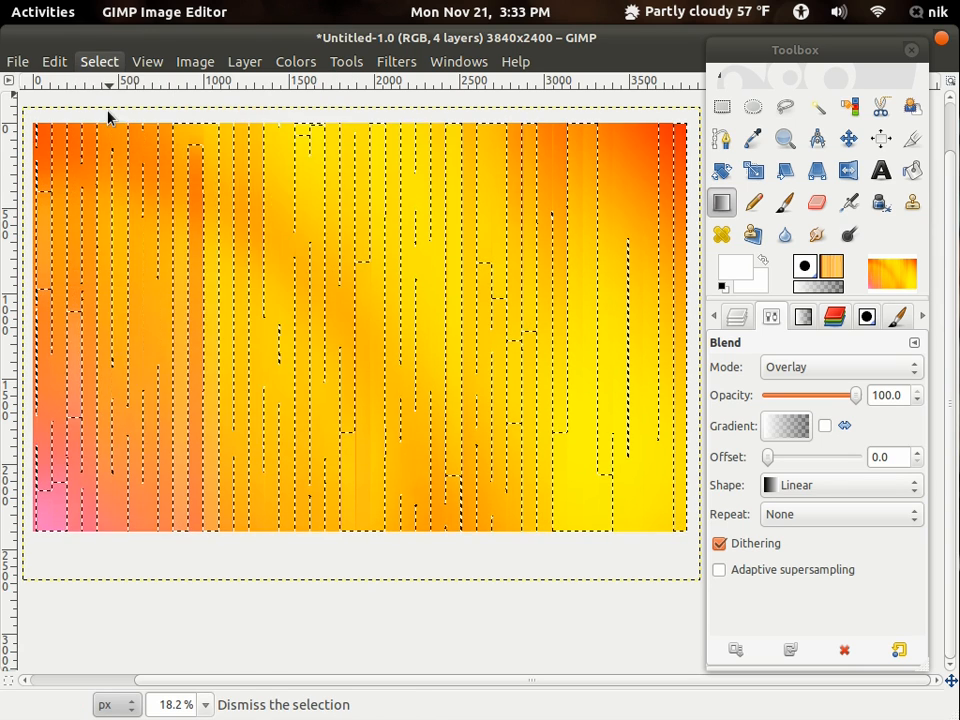
pyautogui.moveTo(504, 482)
pyautogui.mouseDown()
pyautogui.moveTo(439, 433)
pyautogui.moveTo(499, 481)
pyautogui.mouseUp()
# - Create a new transparent 3840 × 2400 px layer above the Transformation copy layer
pyautogui.click(738, 318)
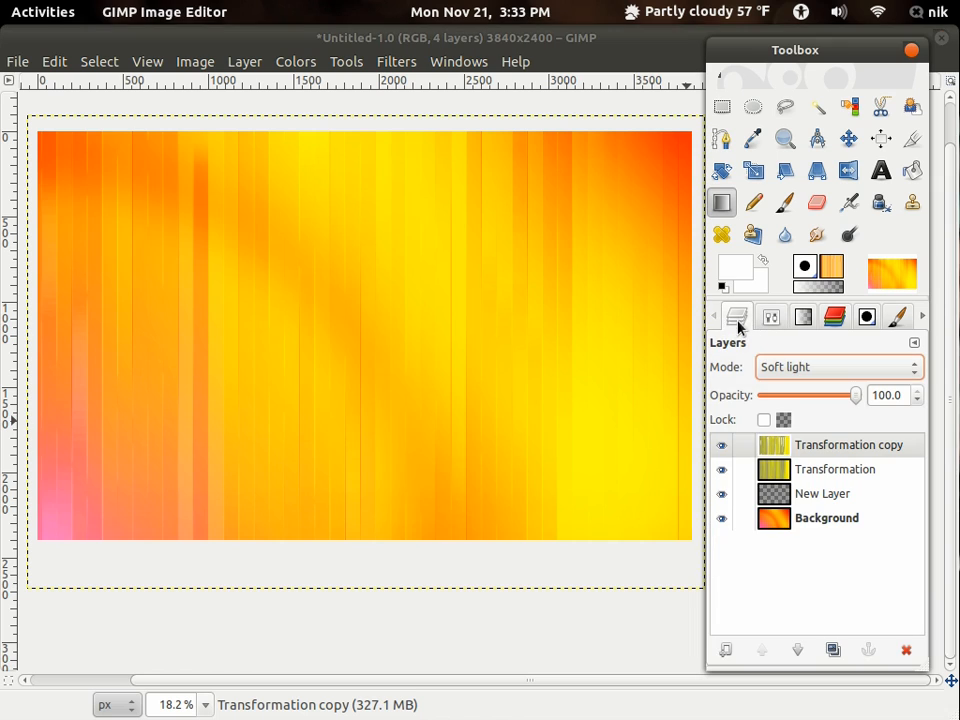
pyautogui.click(729, 656)
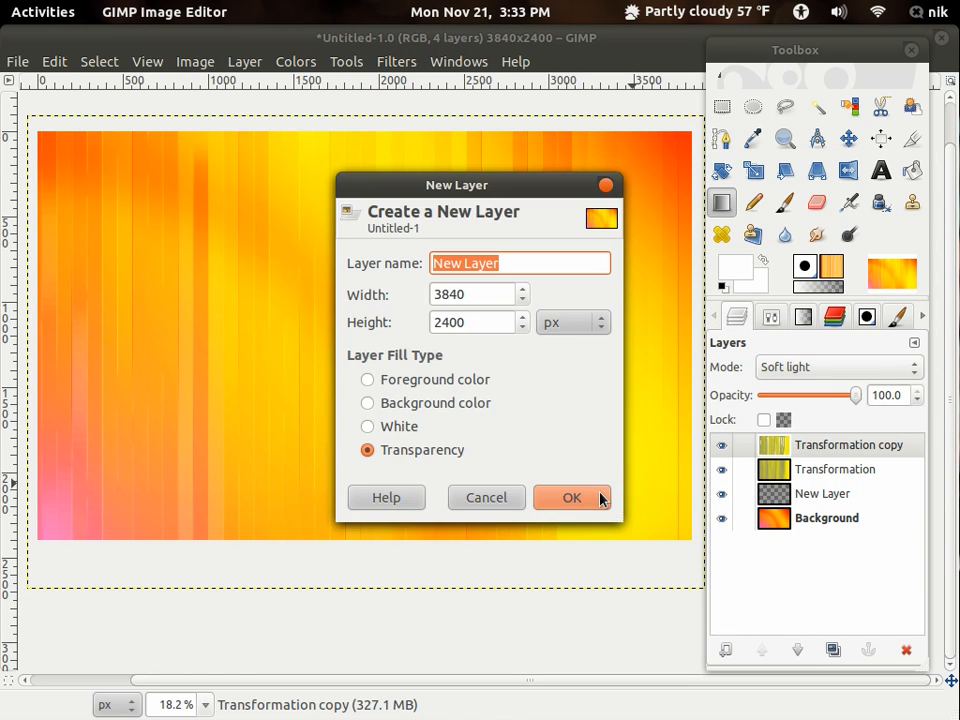
pyautogui.click(601, 498)
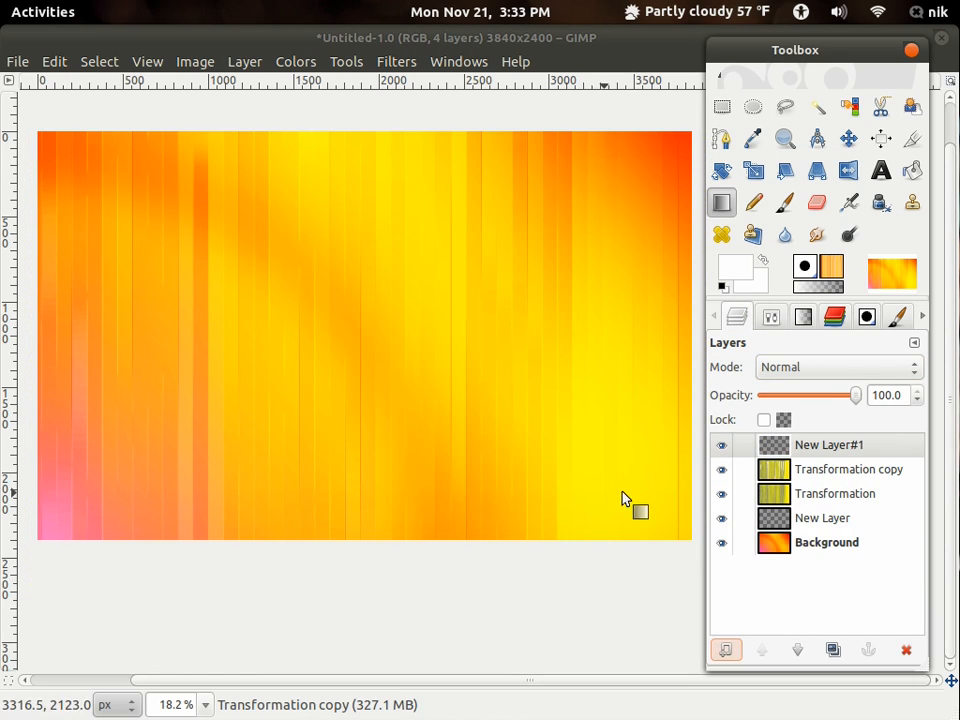
# - Draw a wide elliptical selection on the new layer, spanning almost the full image width and most of its height
pyautogui.click(752, 107)
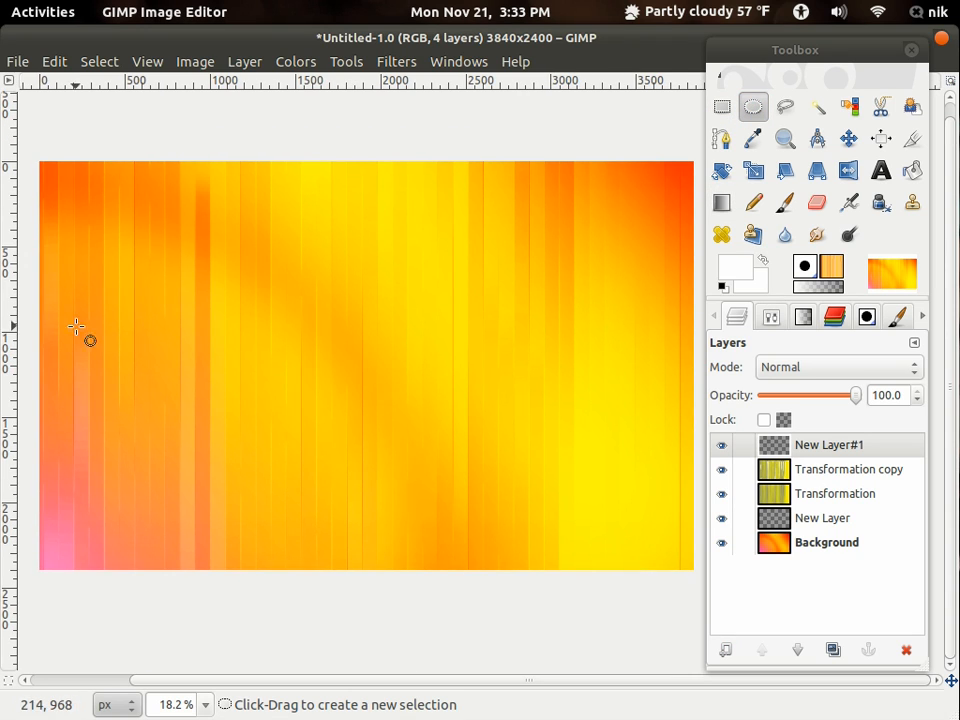
pyautogui.moveTo(58, 229); pyautogui.dragTo(683, 546)
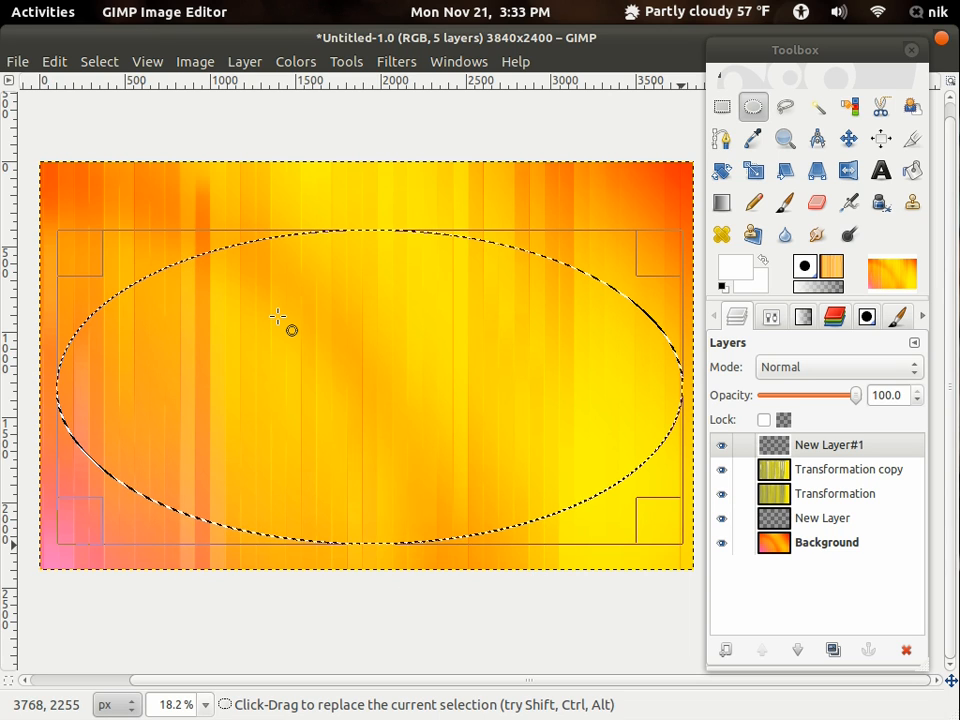
# - Extend the elliptical selection upward to about 3668 × 2041 px and invert the selection
pyautogui.moveTo(651, 253); pyautogui.dragTo(654, 220)
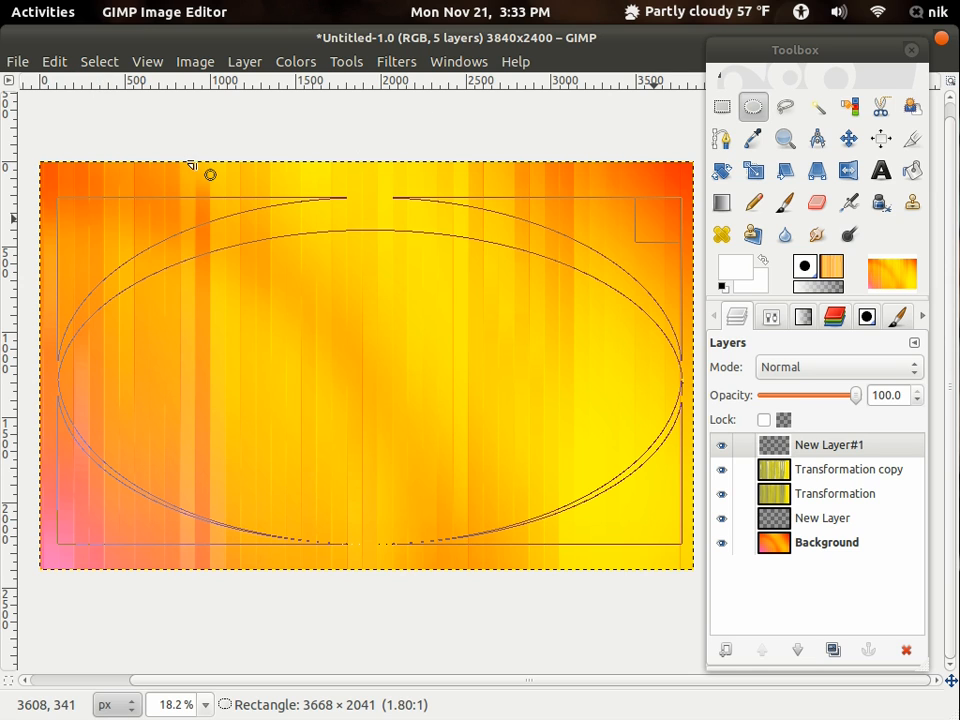
pyautogui.hotkey('alt', 's')
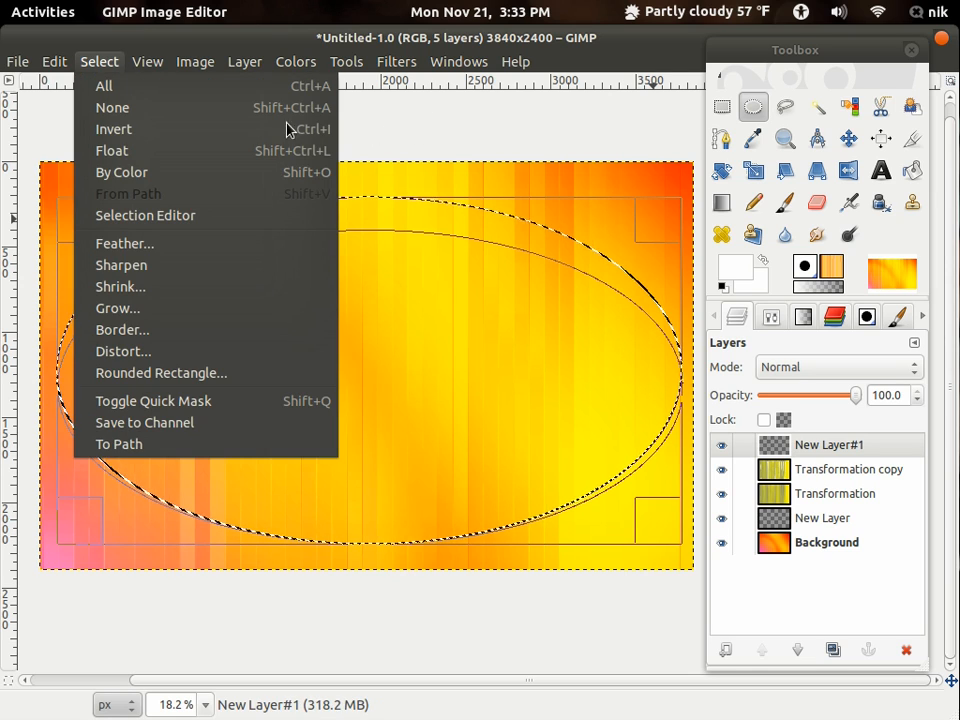
pyautogui.click(130, 129)
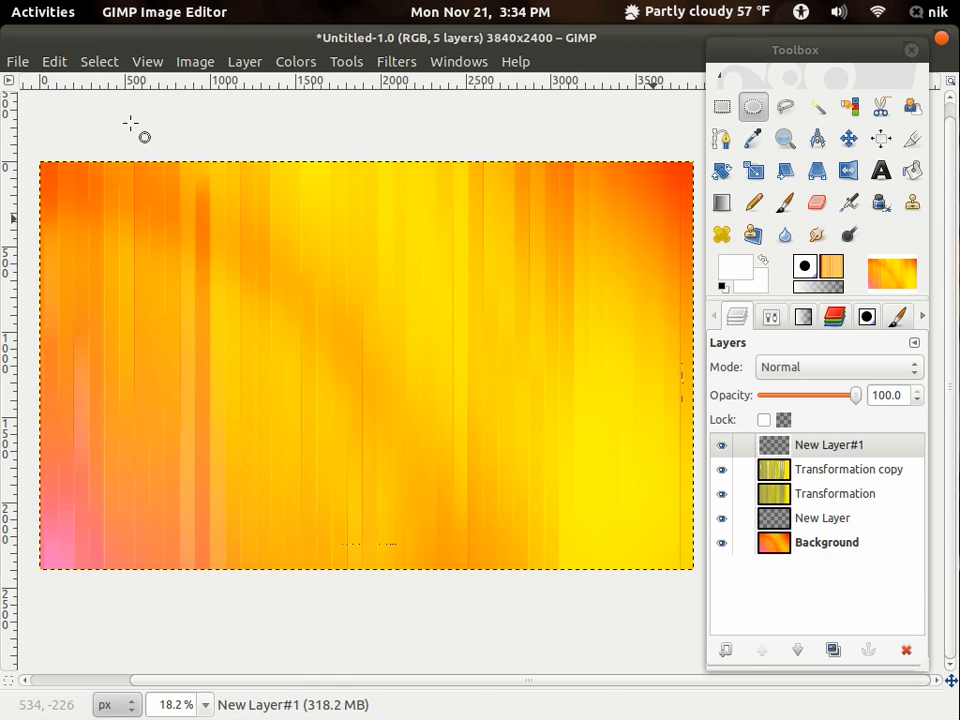
# - Feather the inverted selection by a large pixel radius for a wide, soft edge around the ellipse
pyautogui.click(98, 62)
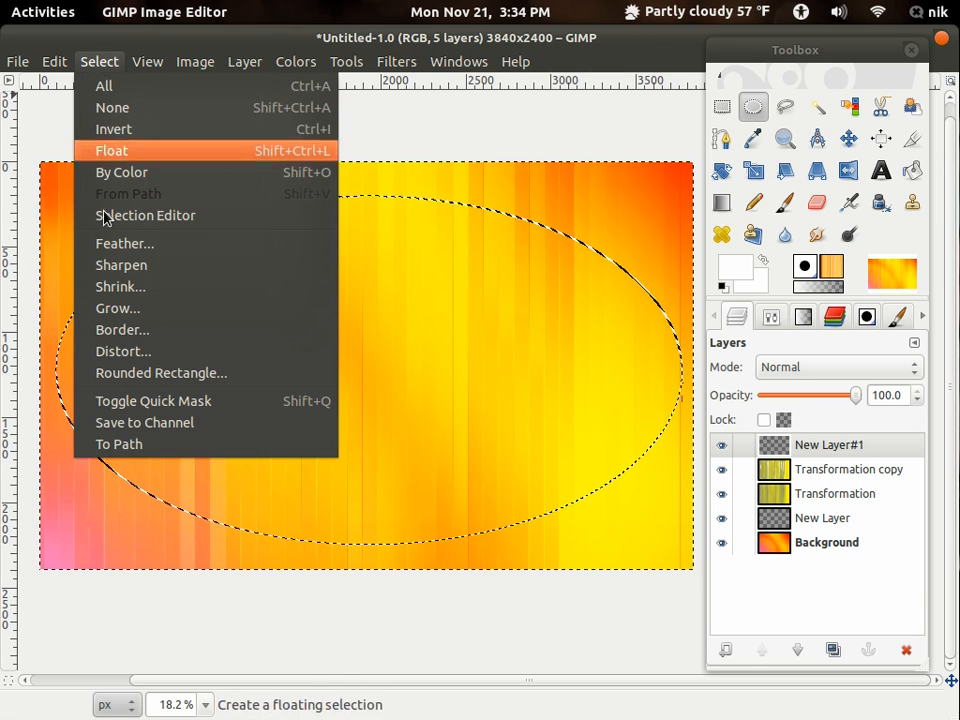
pyautogui.click(124, 243)
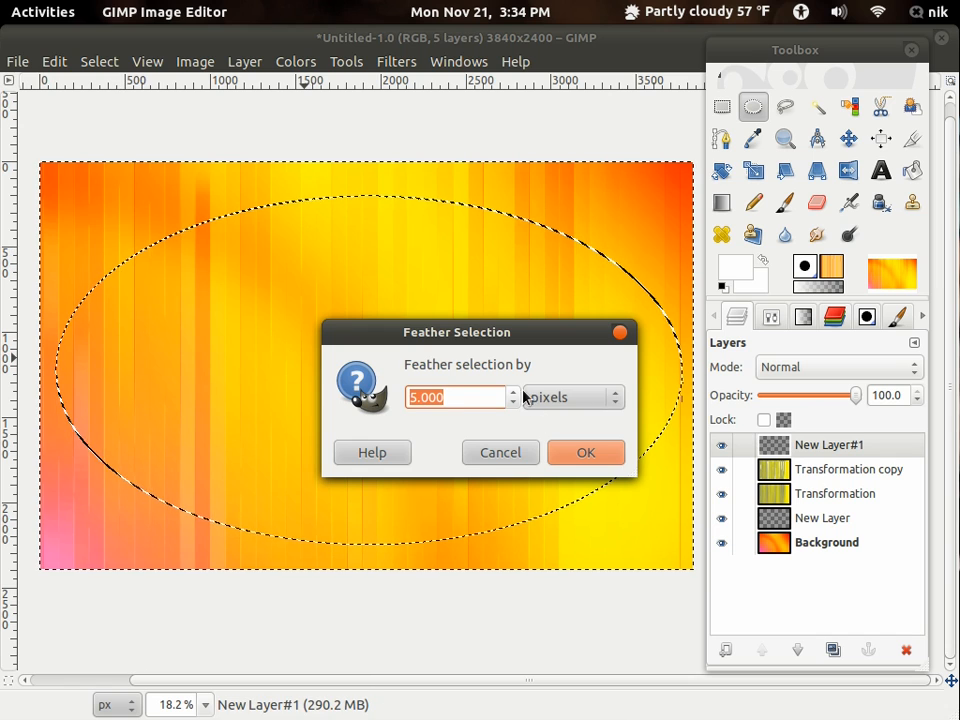
pyautogui.click(512, 393)
pyautogui.moveTo(512, 397); pyautogui.dragTo(511, 396)
pyautogui.click(572, 454)
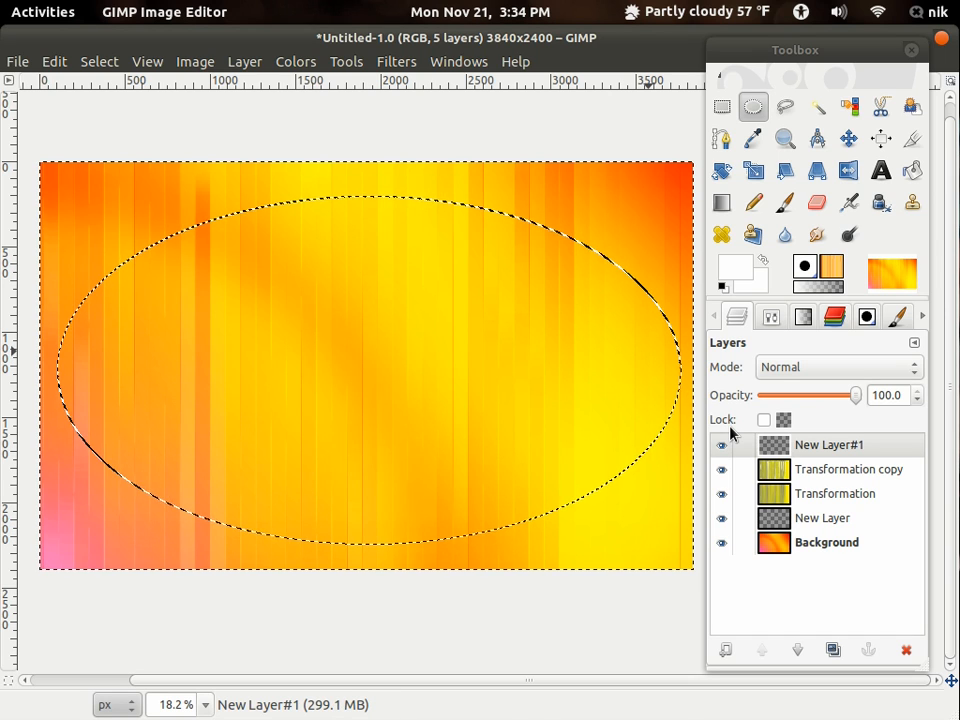
# - Fill the feathered area outside the ellipse with black (000000) on the new layer and clear the selection
pyautogui.click(736, 270)
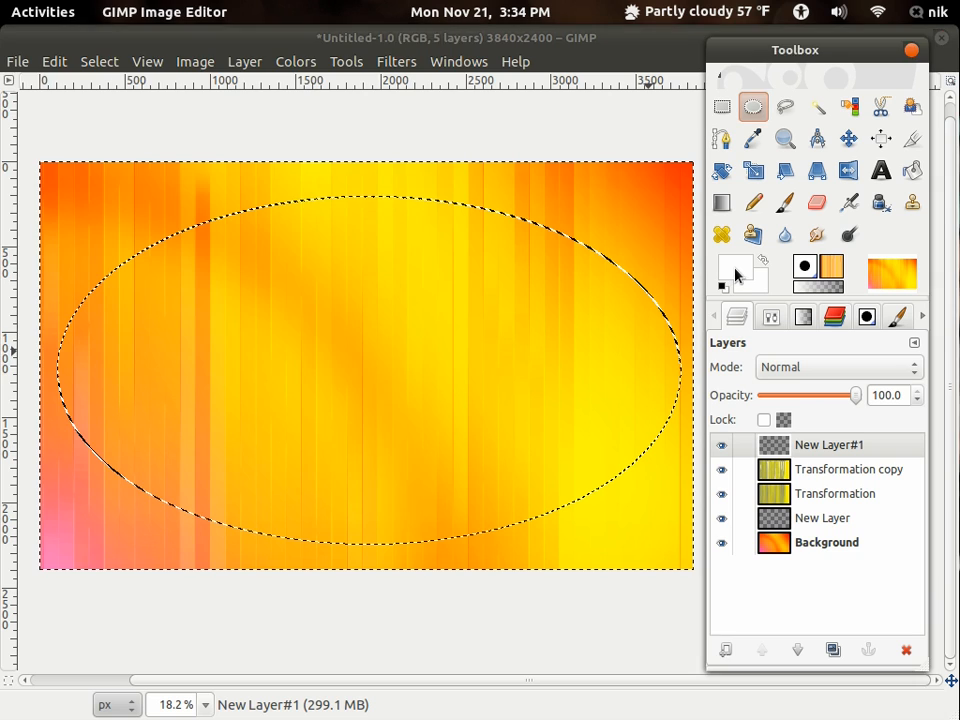
pyautogui.moveTo(93, 197); pyautogui.dragTo(2, 393)
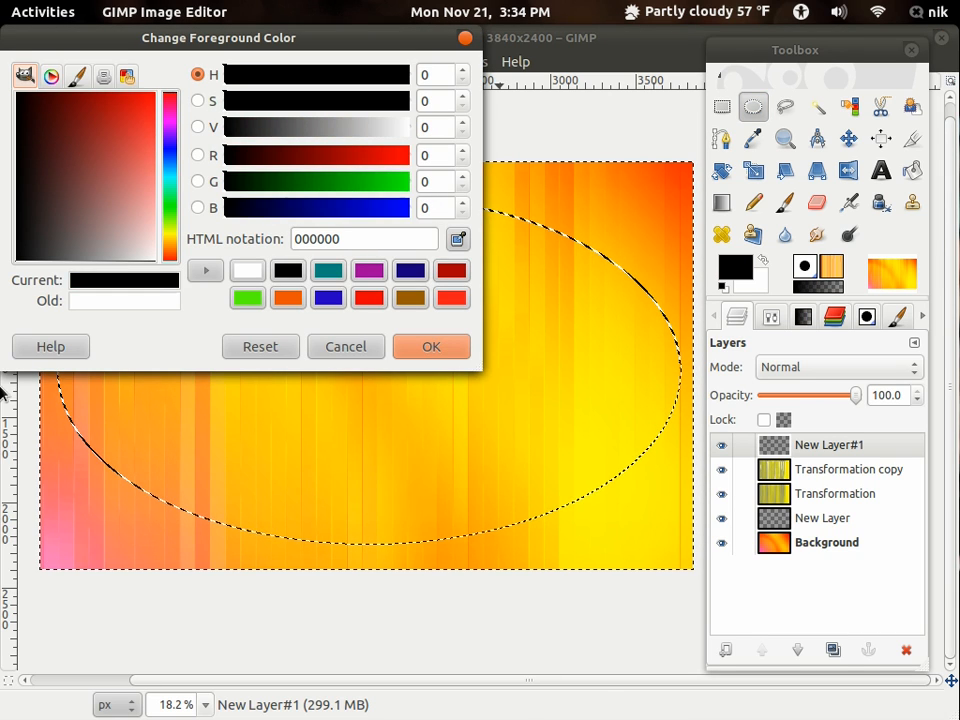
pyautogui.click(428, 347)
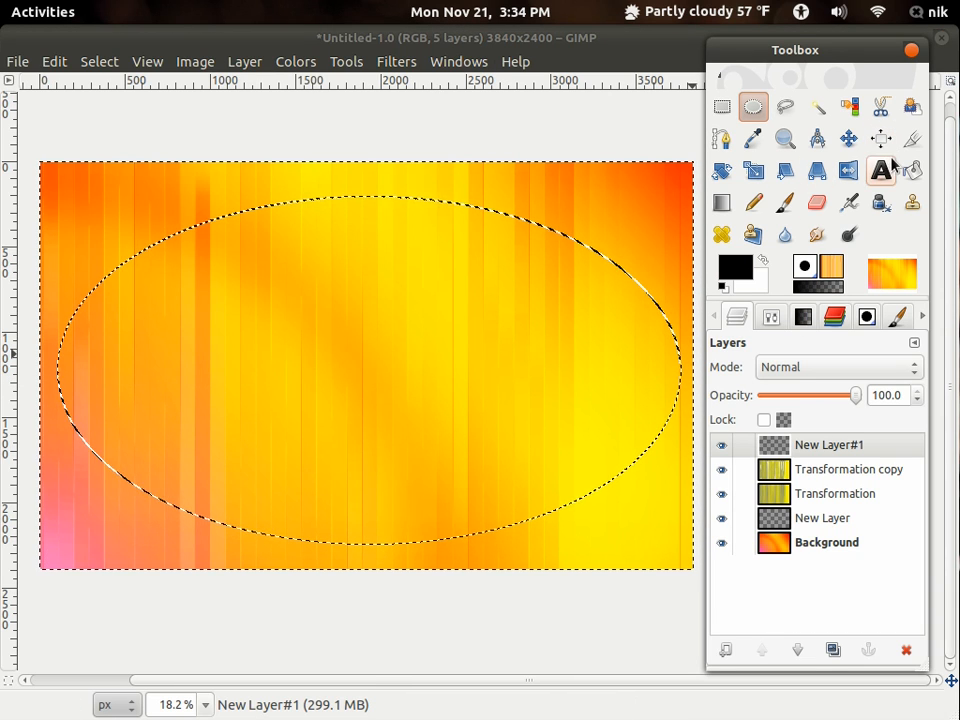
pyautogui.click(912, 170)
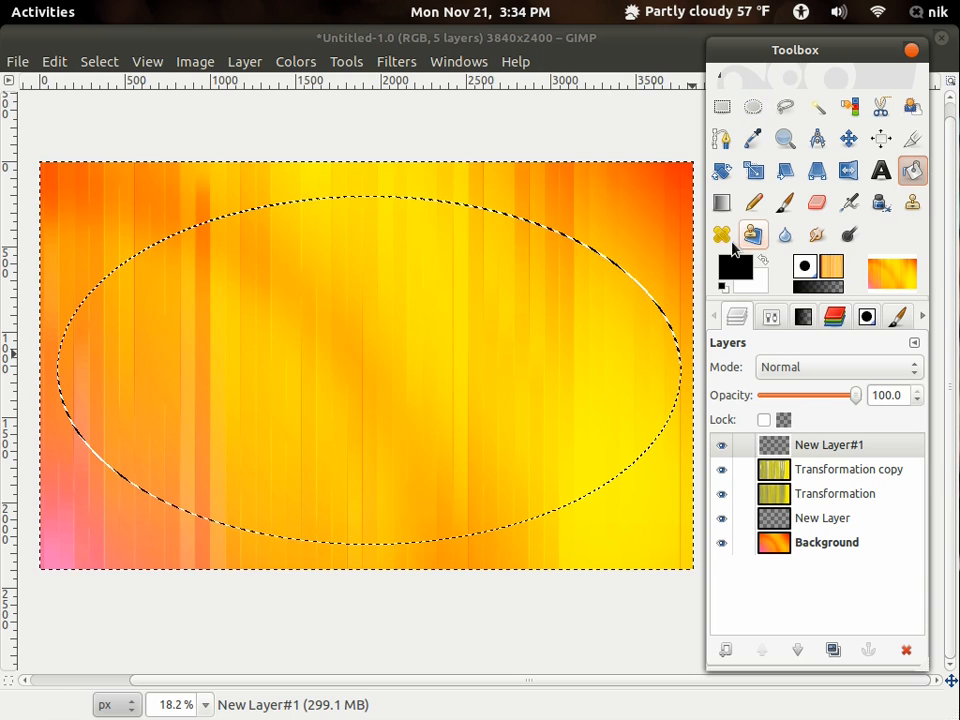
pyautogui.click(644, 210)
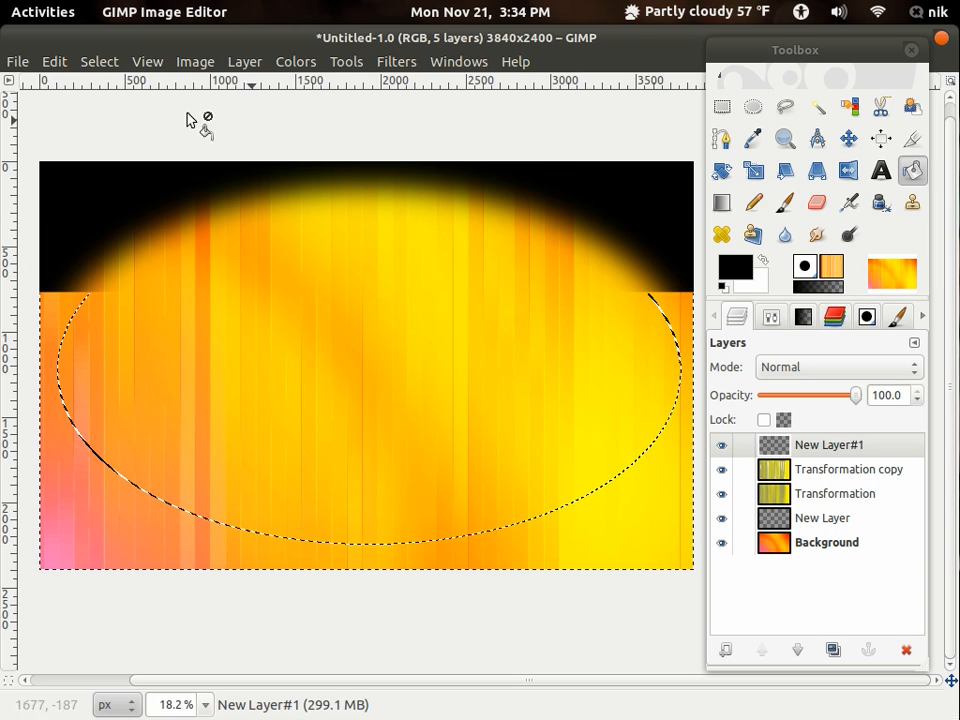
pyautogui.click(99, 62)
pyautogui.click(103, 107)
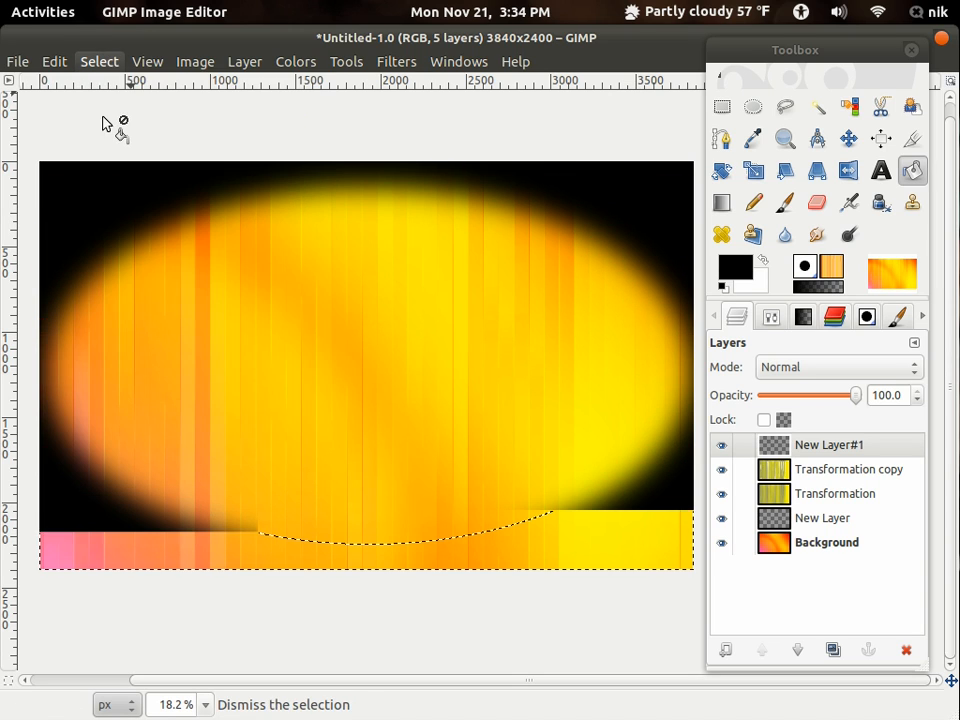
# - Set the black vignette layer to Soft light mode with an opacity of 62.6
pyautogui.click(825, 370)
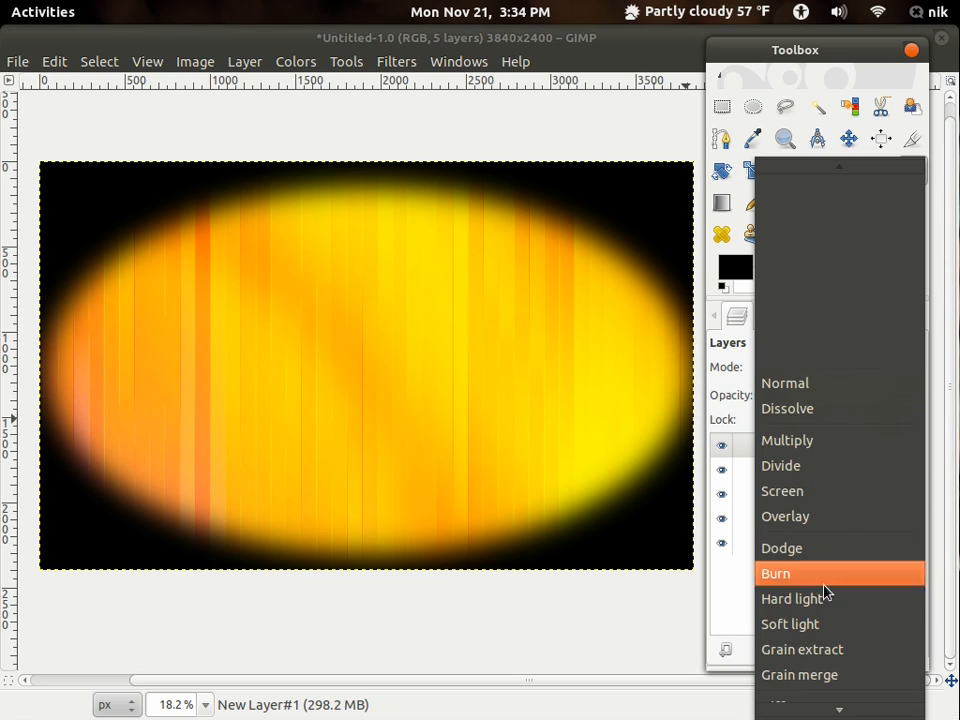
pyautogui.click(825, 624)
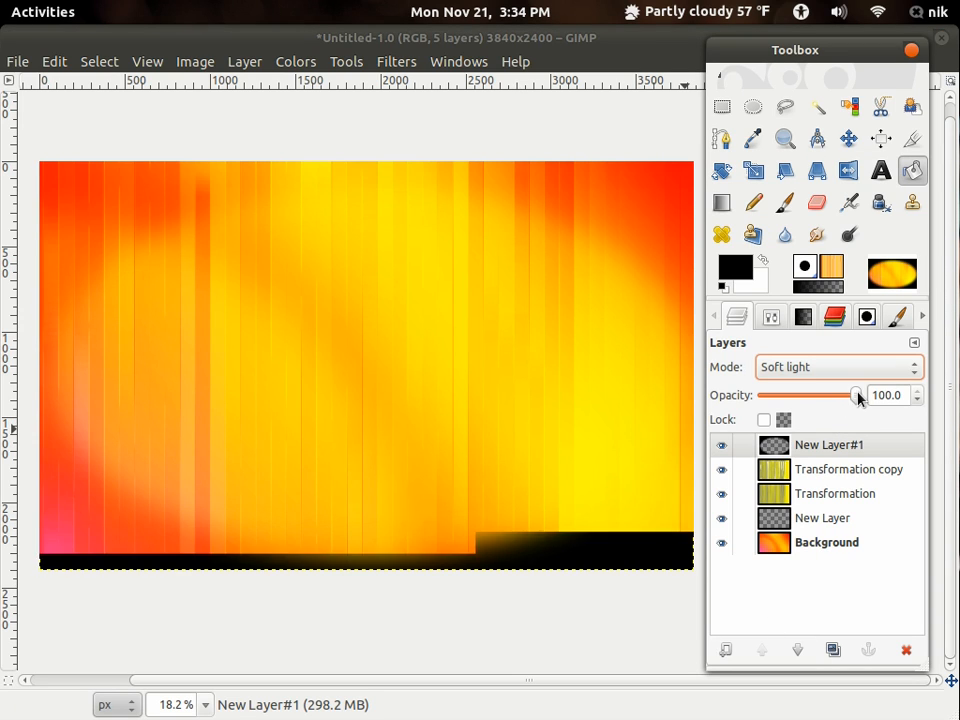
pyautogui.moveTo(858, 397); pyautogui.dragTo(825, 398)
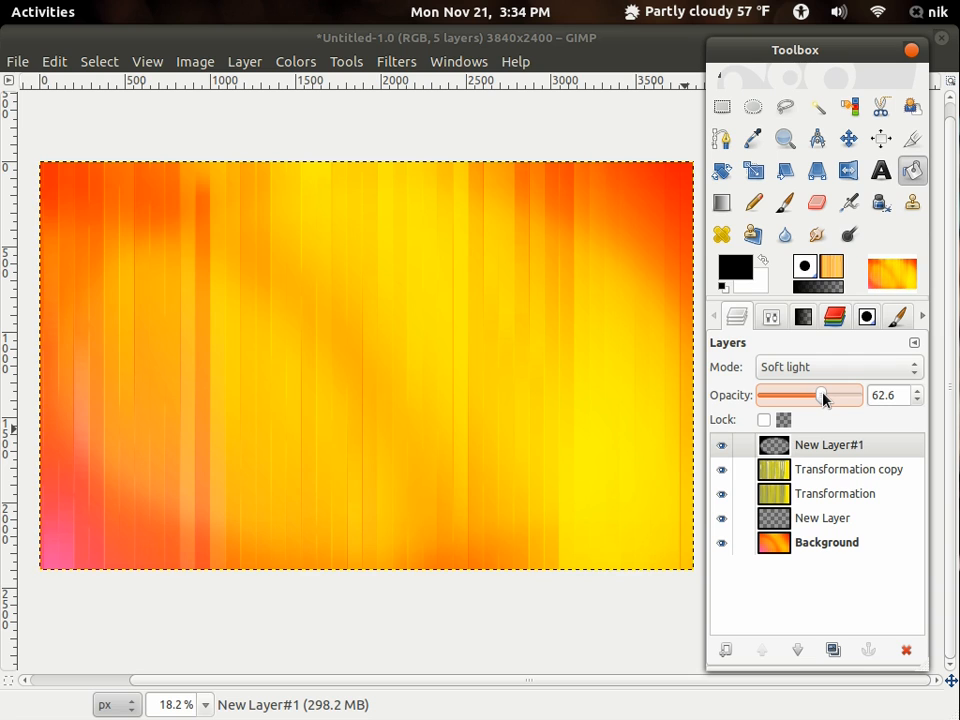
# - Save the image to the Desktop as Untitled.png, merging the visible layers for the PNG export
pyautogui.click(51, 61)
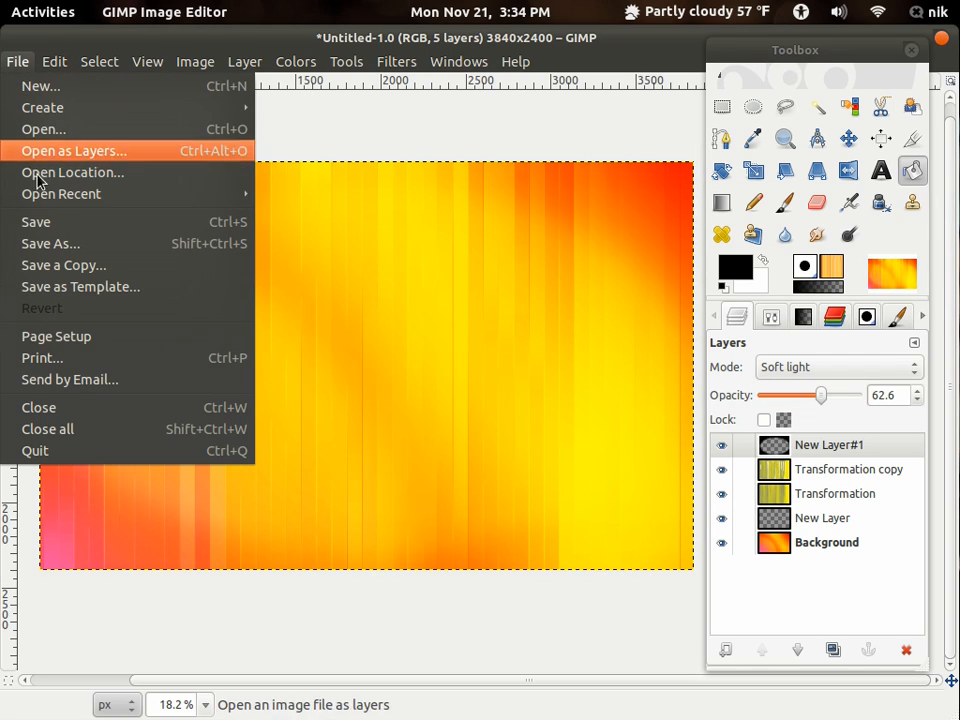
pyautogui.click(40, 244)
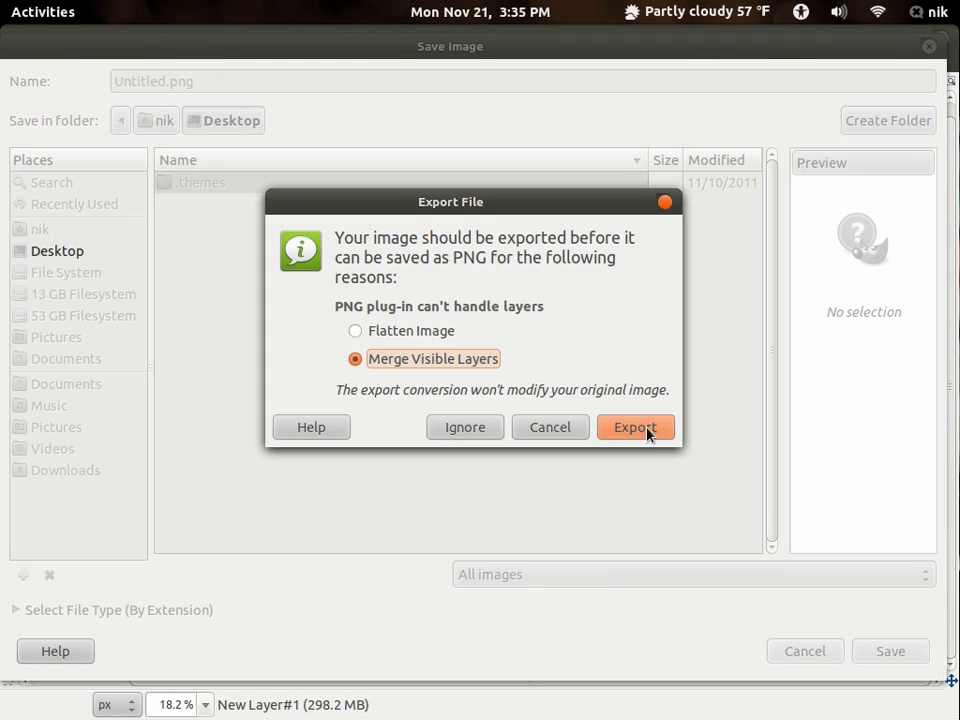
pyautogui.click(646, 430)
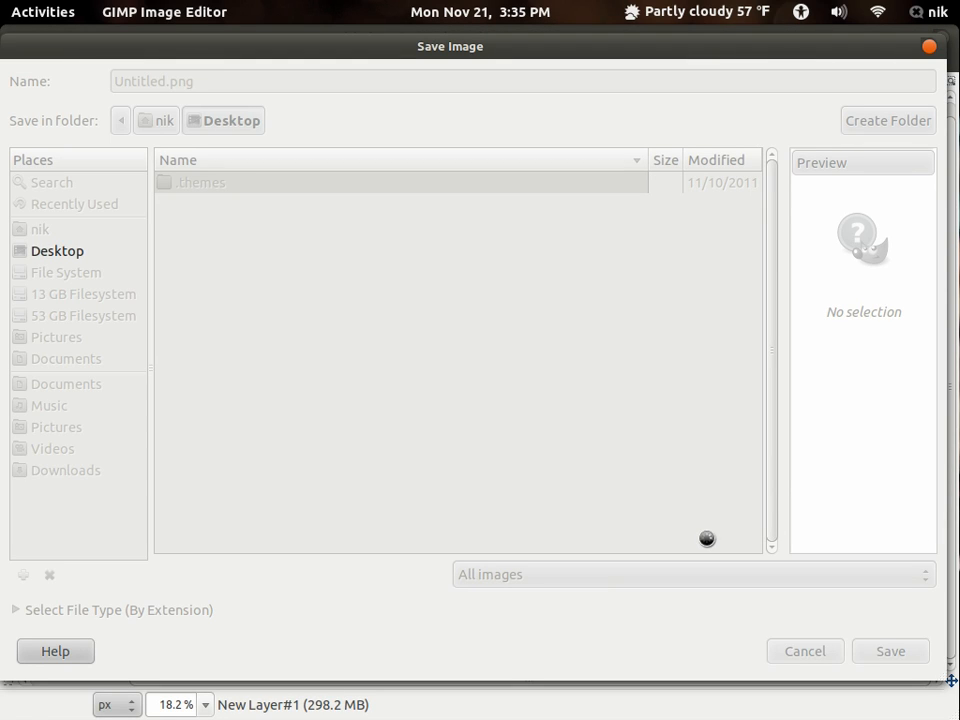
pyautogui.click(601, 510)
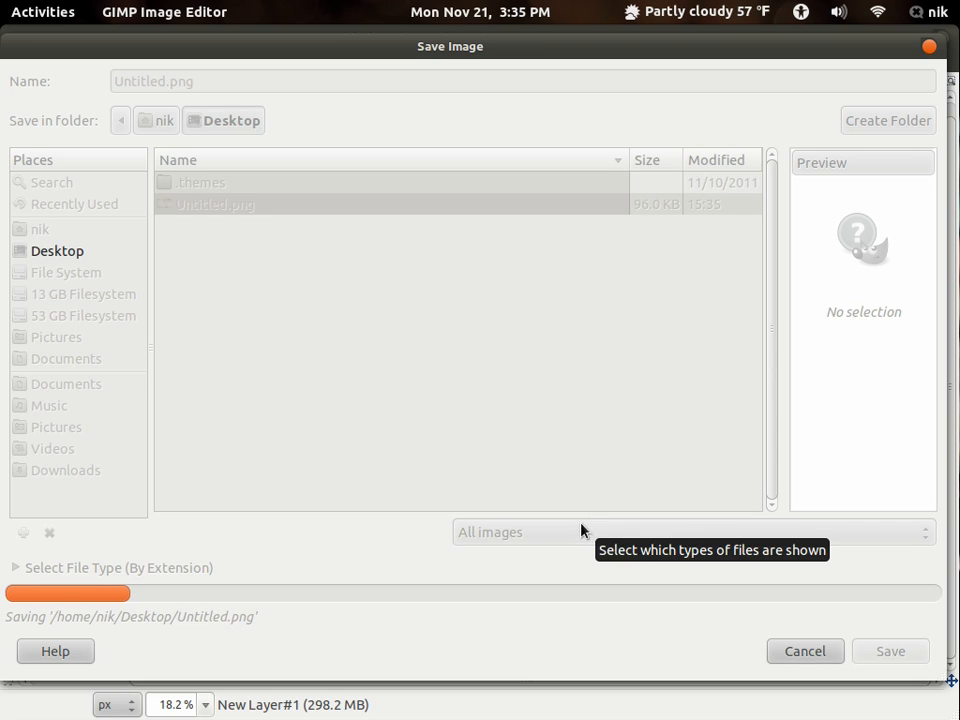
# - Check the desktop workspace for the exported Untitled.png and return to the GIMP workspace
pyautogui.moveTo(2, 2)
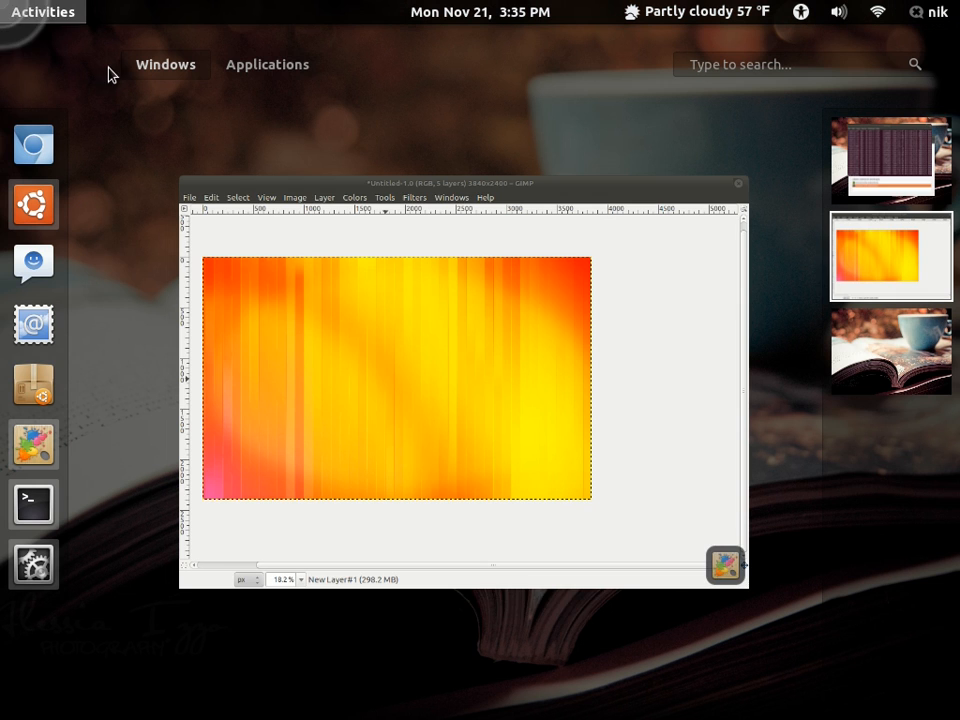
pyautogui.click(920, 362)
pyautogui.click(664, 364)
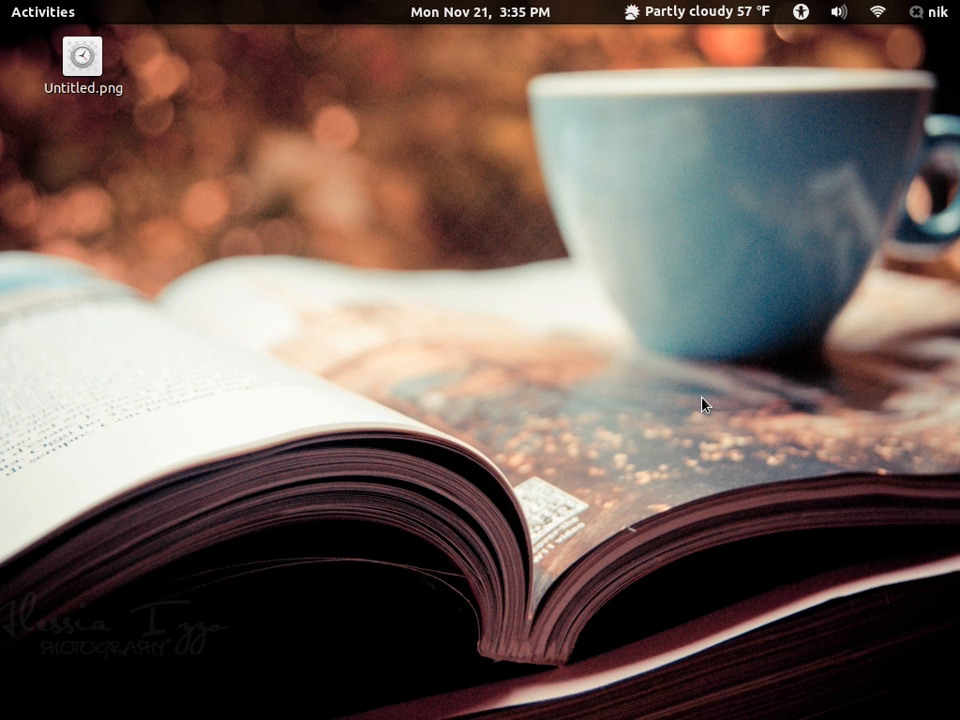
pyautogui.moveTo(4, 6)
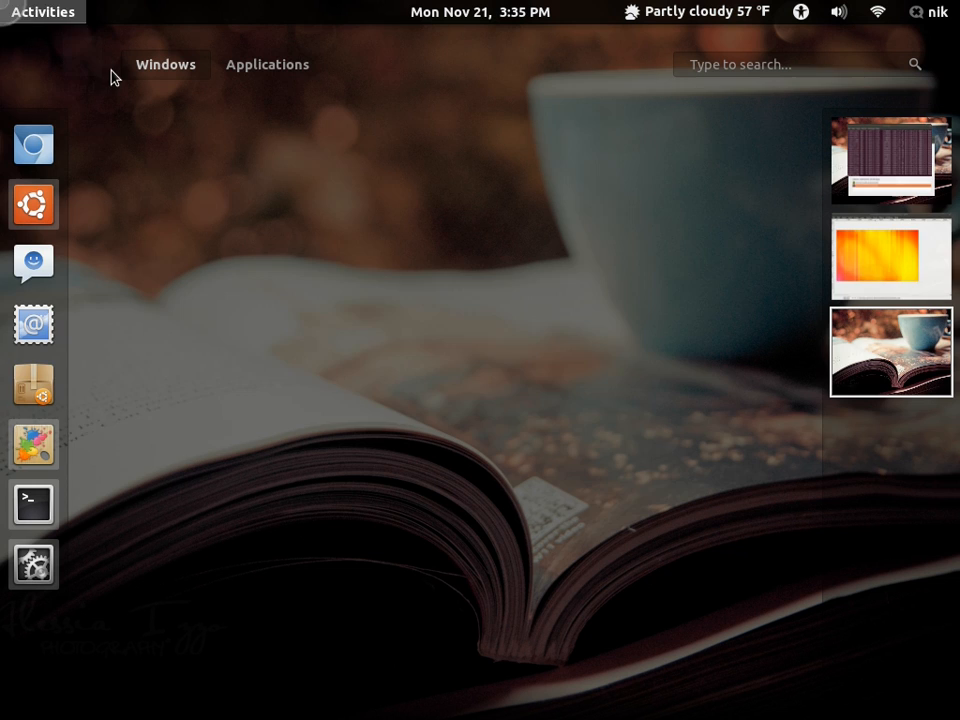
pyautogui.click(906, 272)
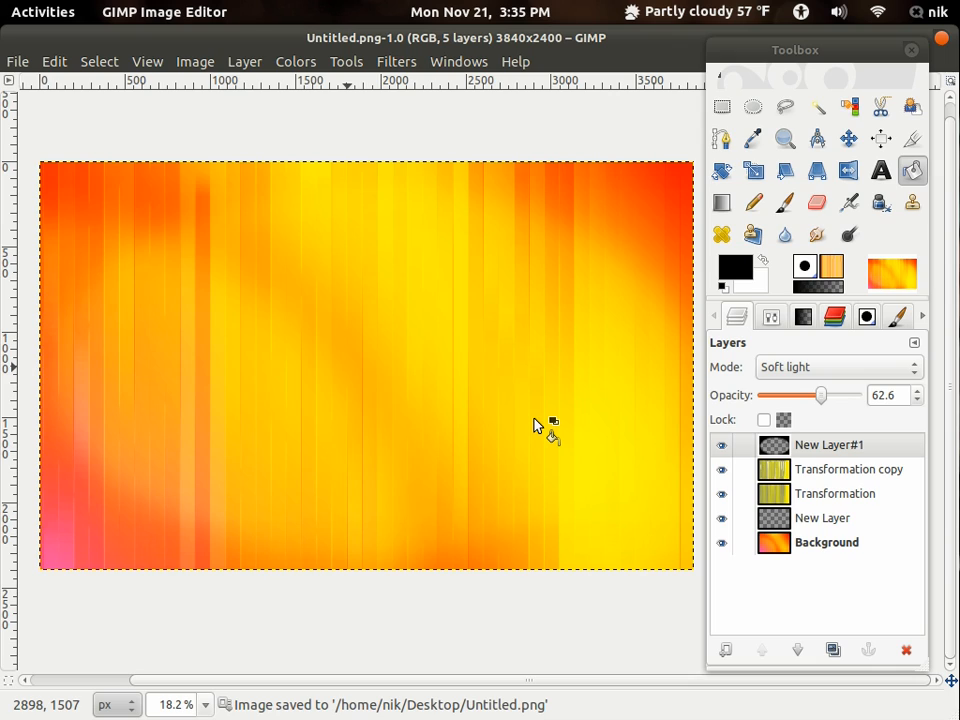
# - Switch to the desktop workspace and open Untitled.png in a maximized Image Viewer window
pyautogui.moveTo(4, 6)
pyautogui.click(874, 386)
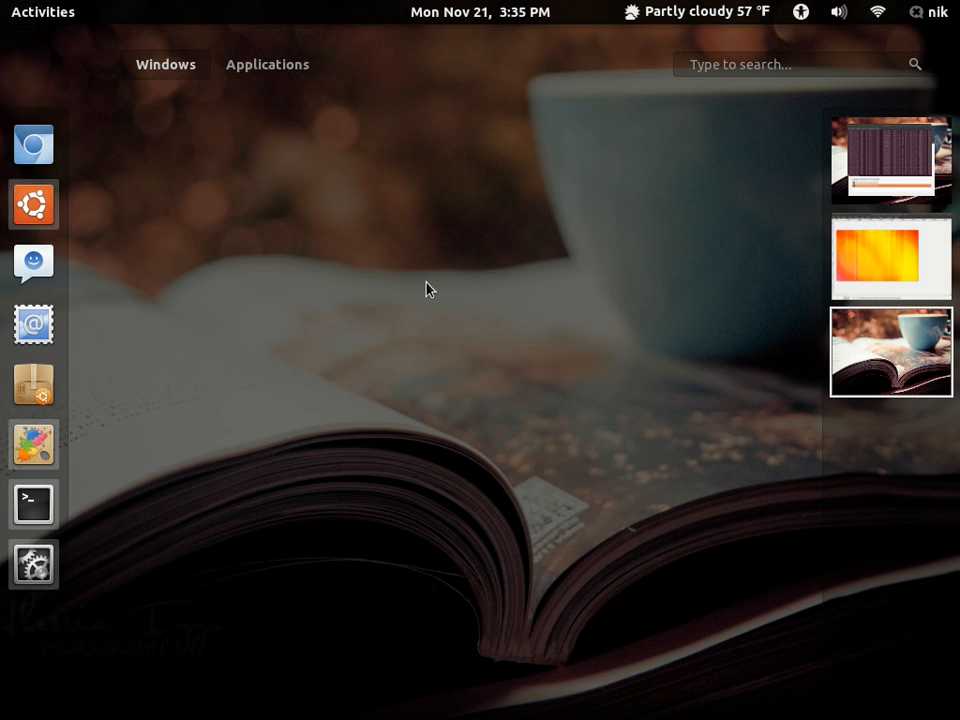
pyautogui.rightClick(117, 67)
pyautogui.click(156, 79)
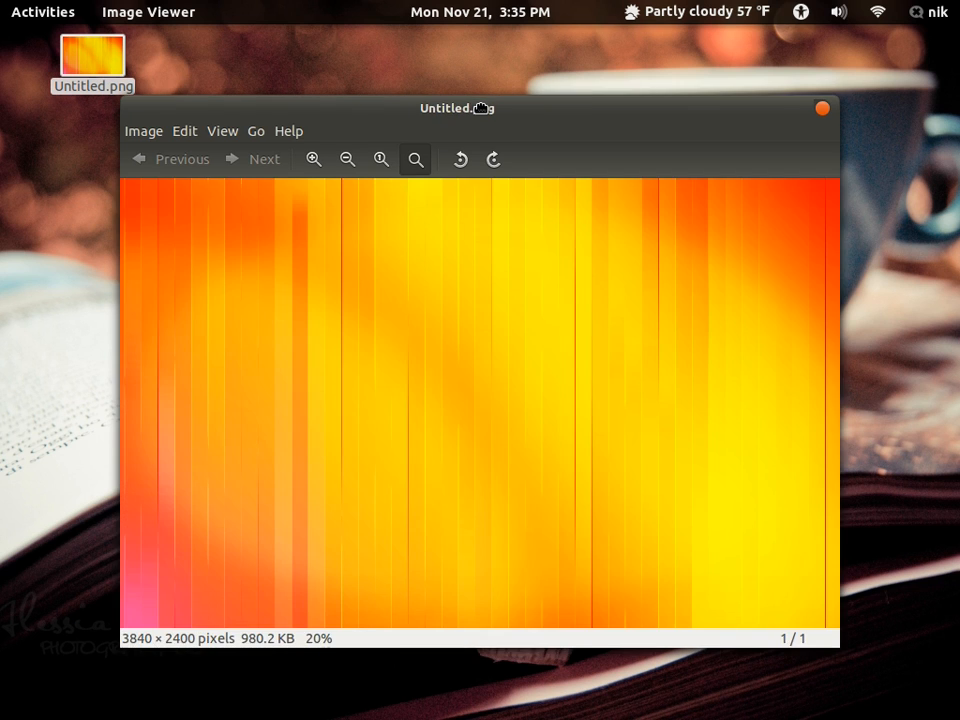
pyautogui.doubleClick(481, 108)
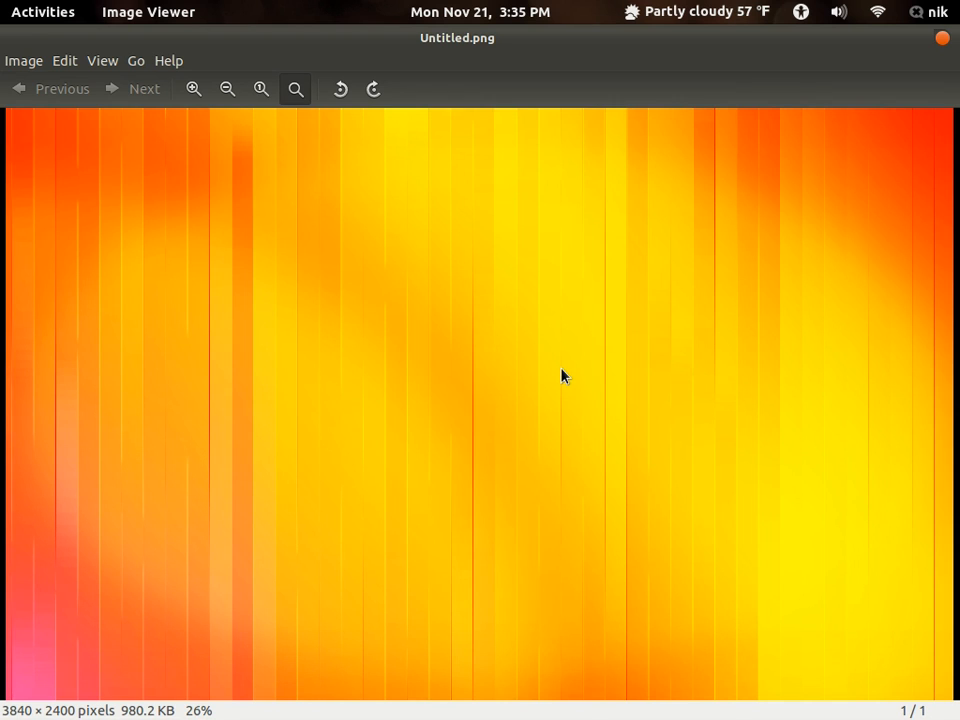
# - Examine the stripes and vignette of the exported wallpaper up close and close the viewer
pyautogui.scroll(-1, 562, 376)
pyautogui.scroll(7, 561, 376)
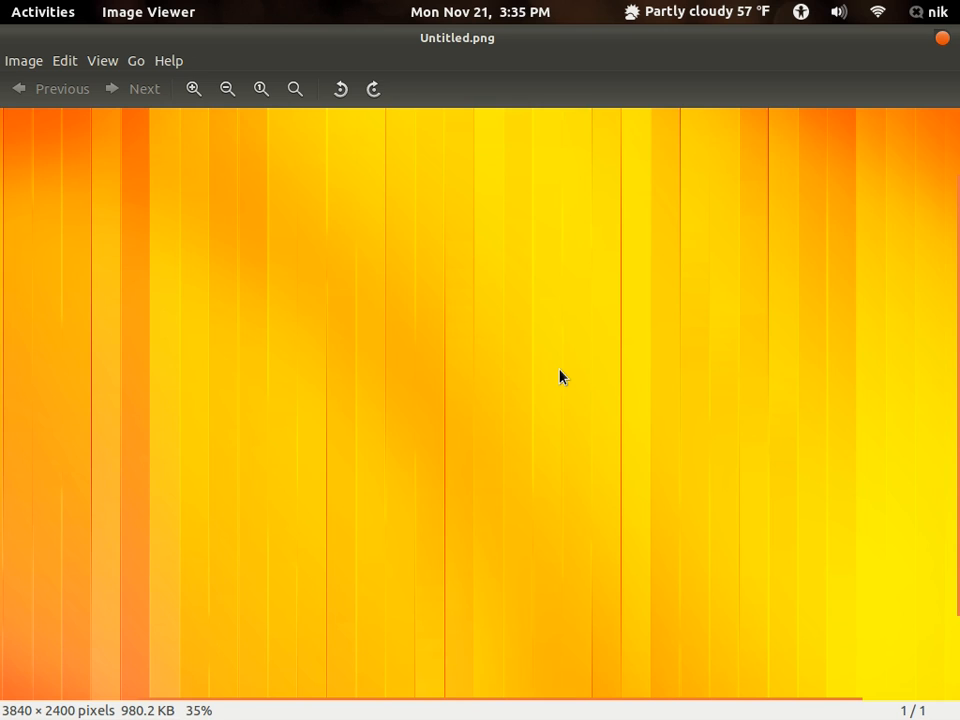
pyautogui.moveTo(556, 402); pyautogui.dragTo(738, 398)
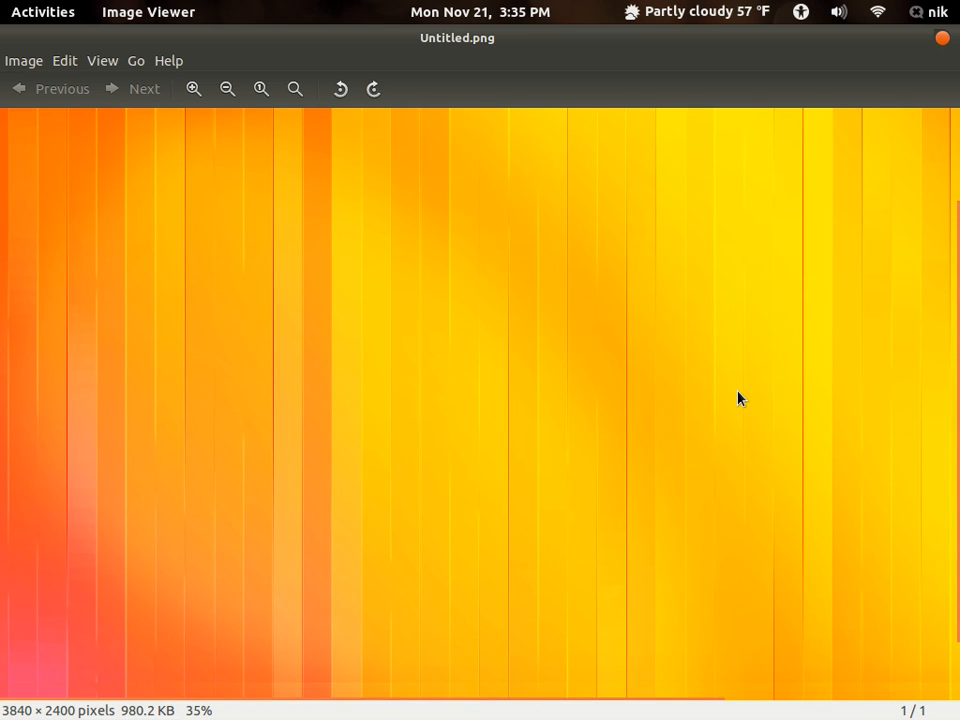
pyautogui.scroll(-1, 714, 372)
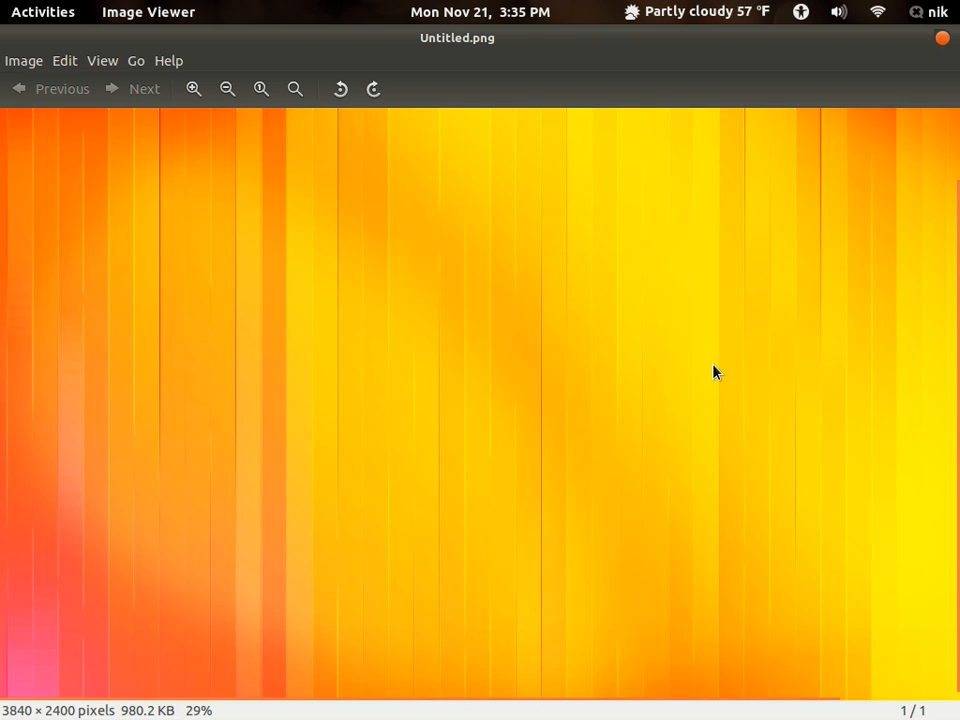
pyautogui.scroll(-1, 714, 373)
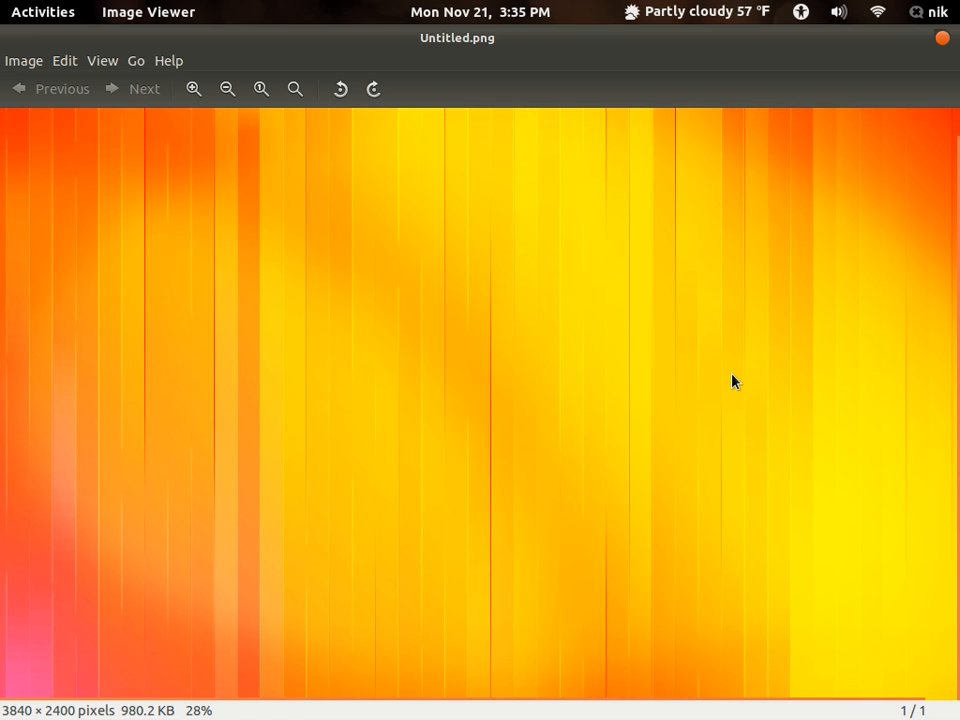
pyautogui.click(940, 37)
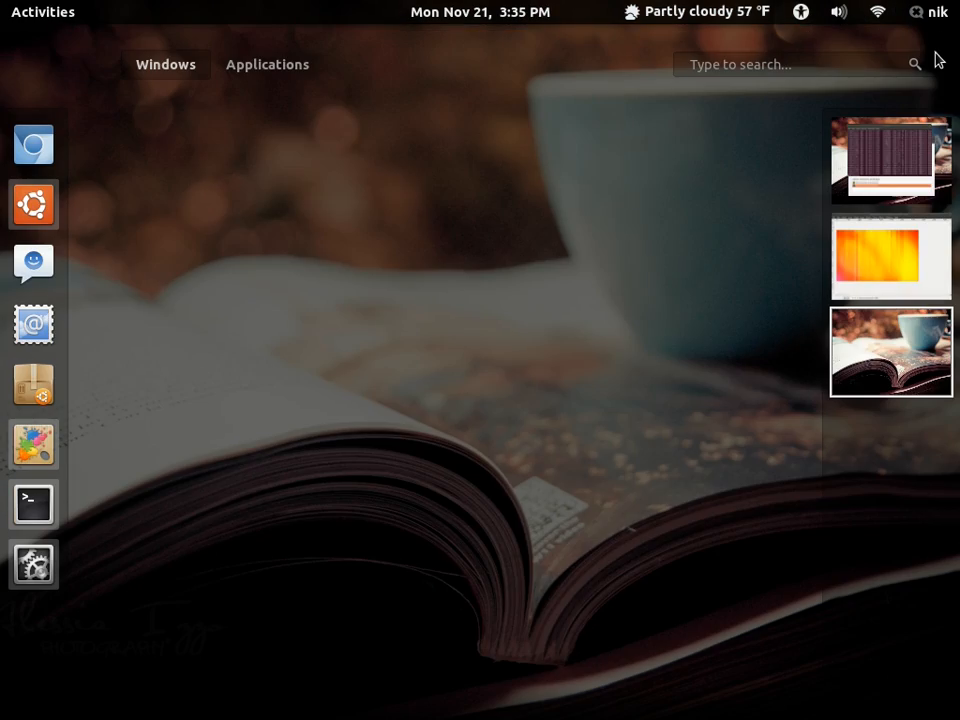
pyautogui.click(897, 174)
pyautogui.click(626, 287)
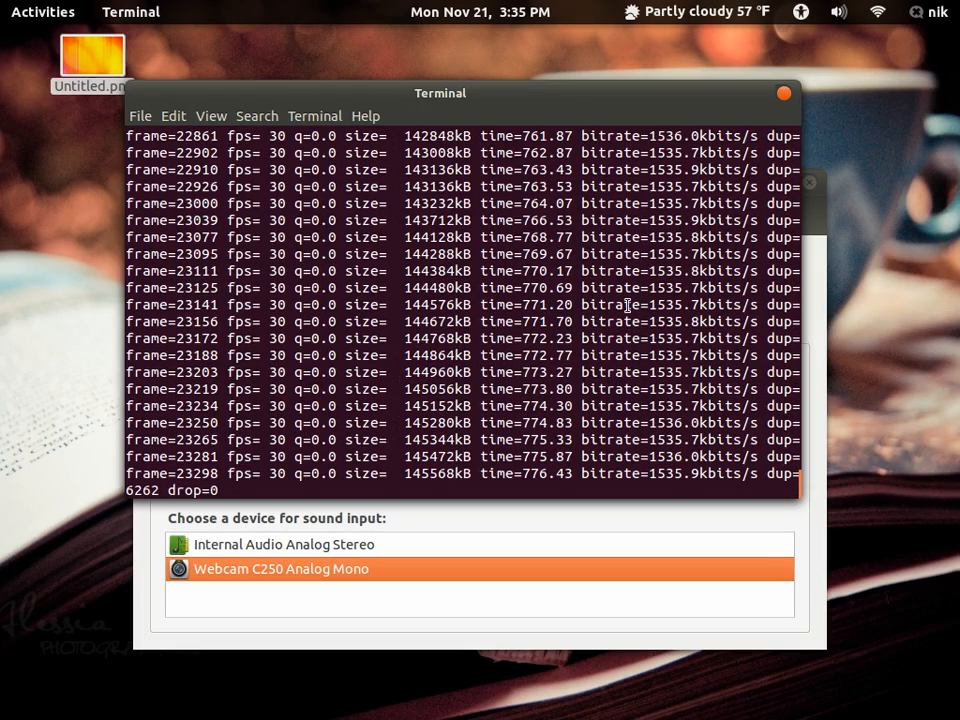